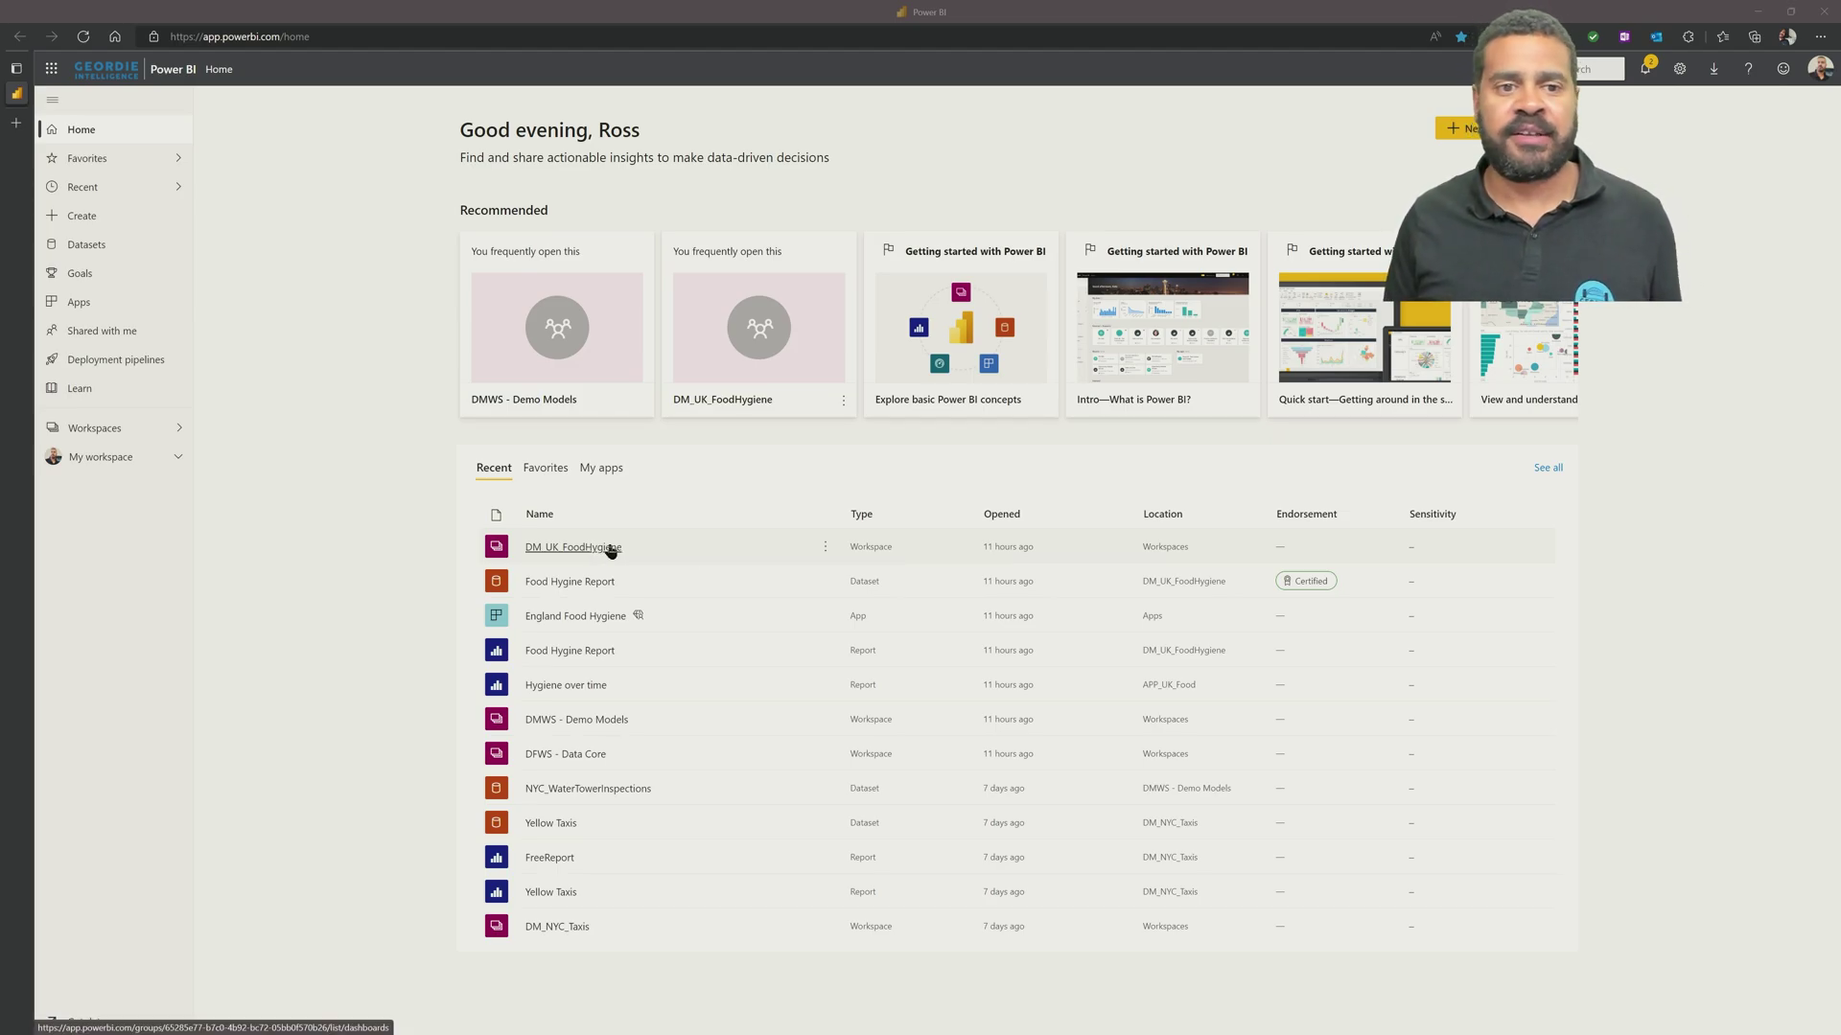
- Open the DM_UK_FoodHygiene workspace and switch it to lineage view
click(616, 548)
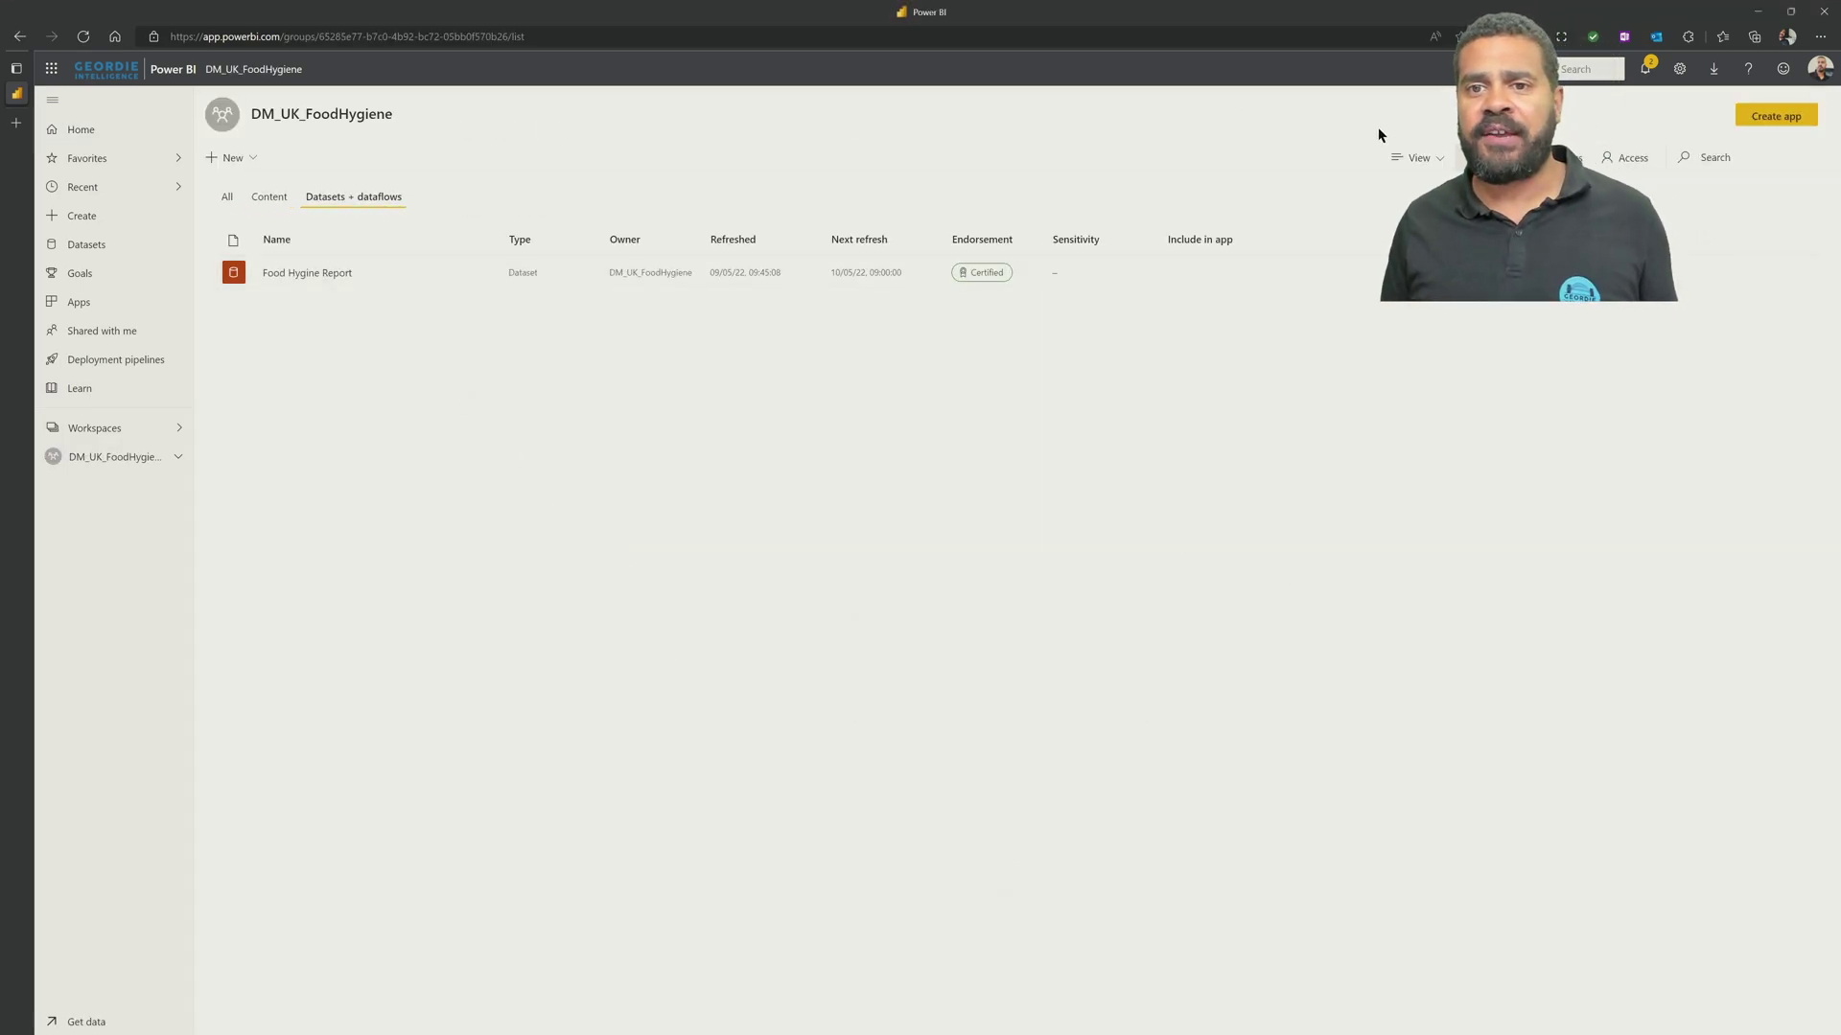
click(1419, 158)
click(1400, 209)
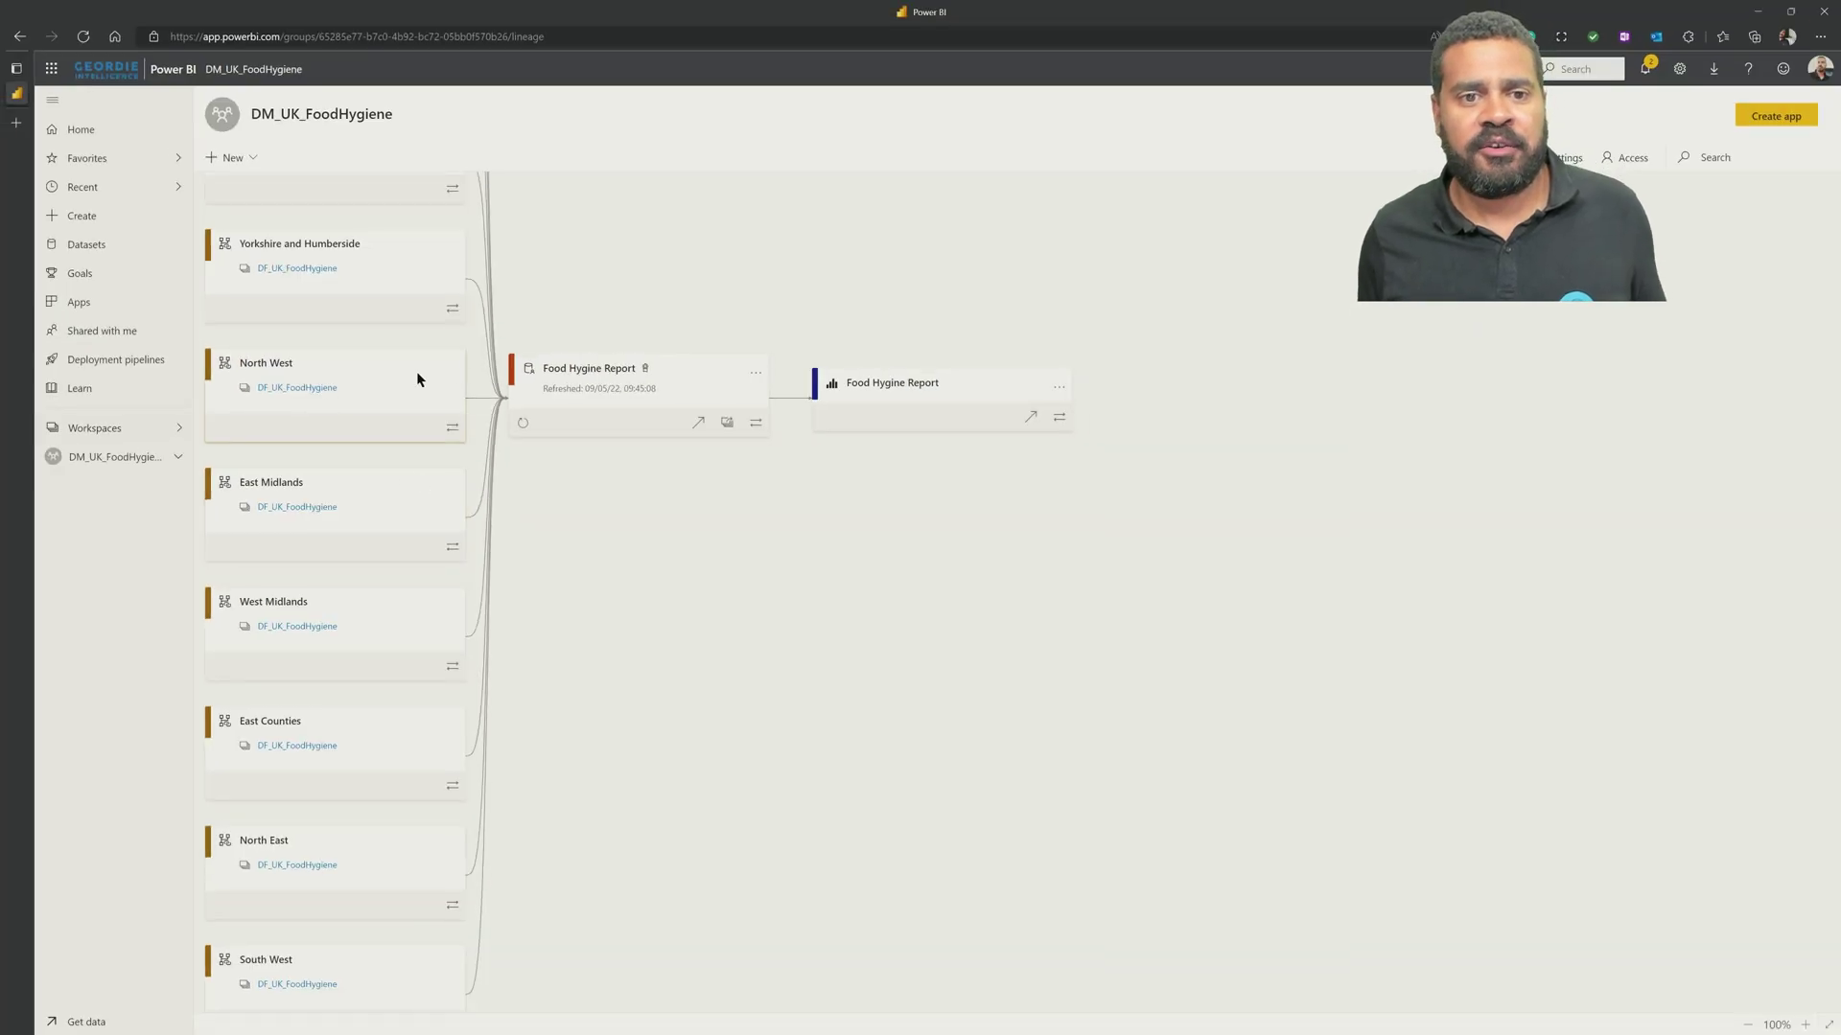
- View the Food Hygine Report dataset's details, then return to the lineage and review the dataflows feeding the dataset
click(697, 414)
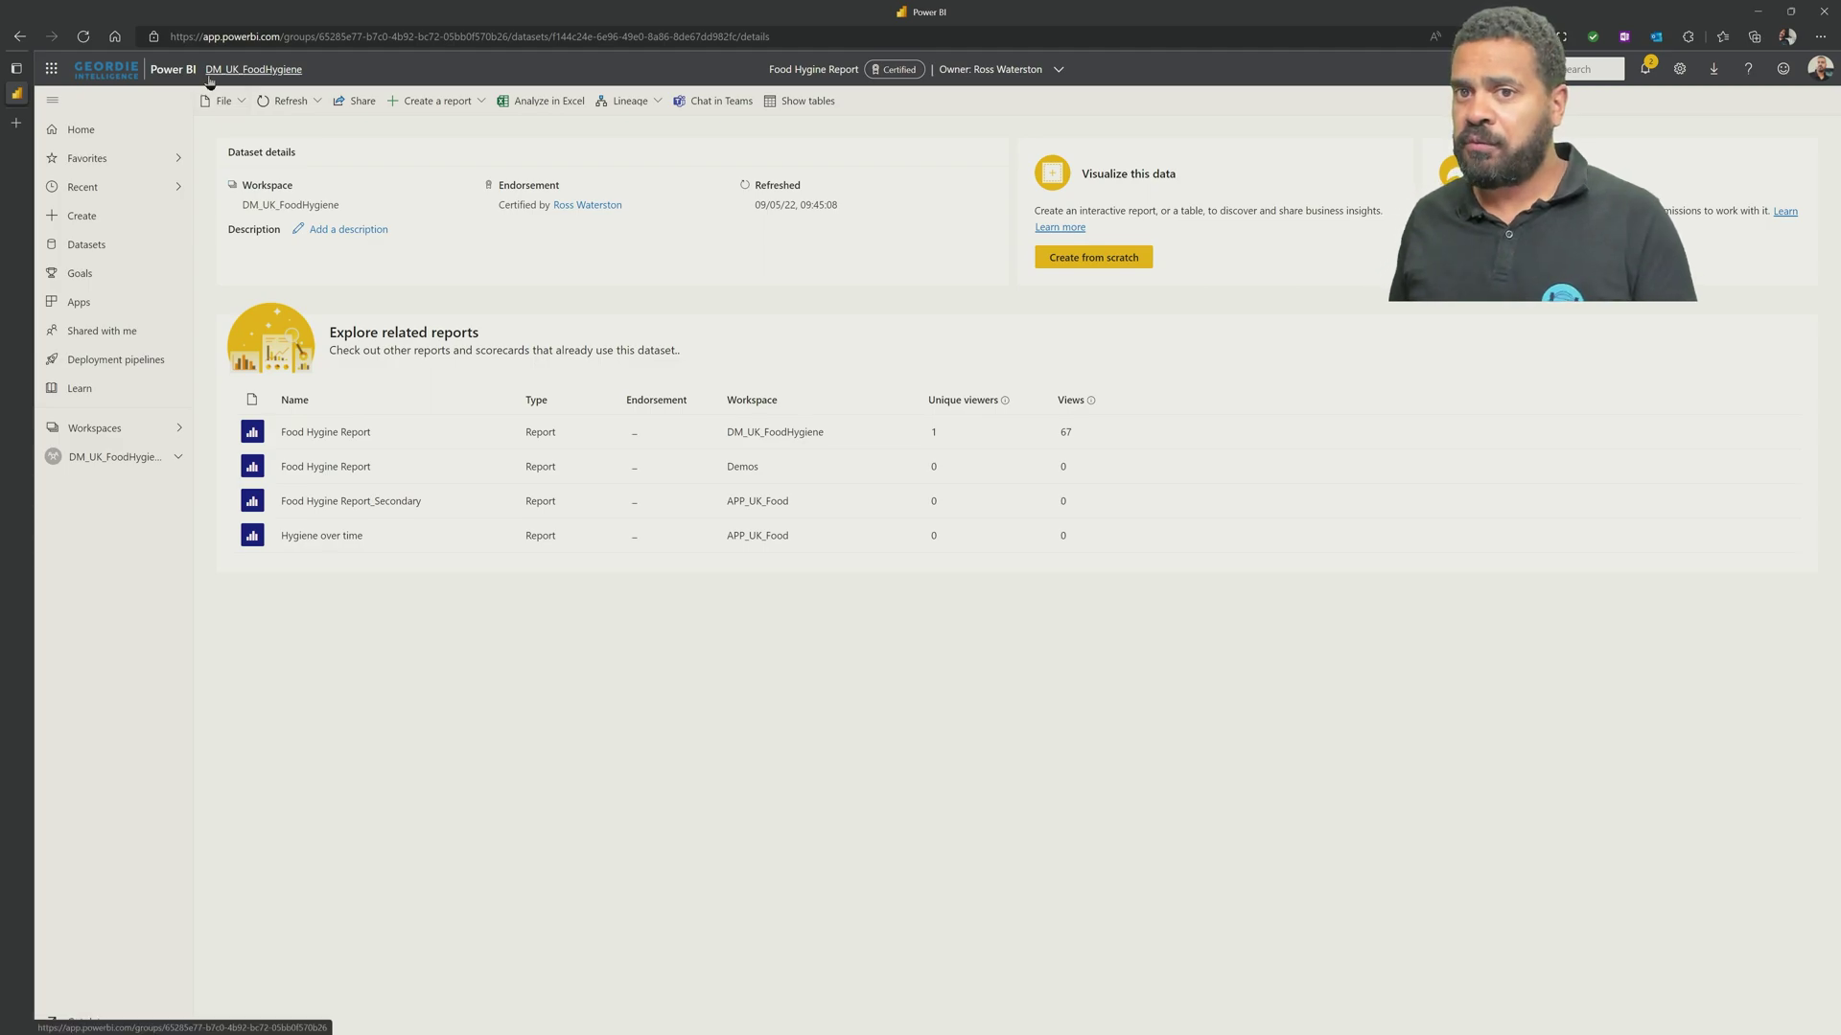
click(23, 35)
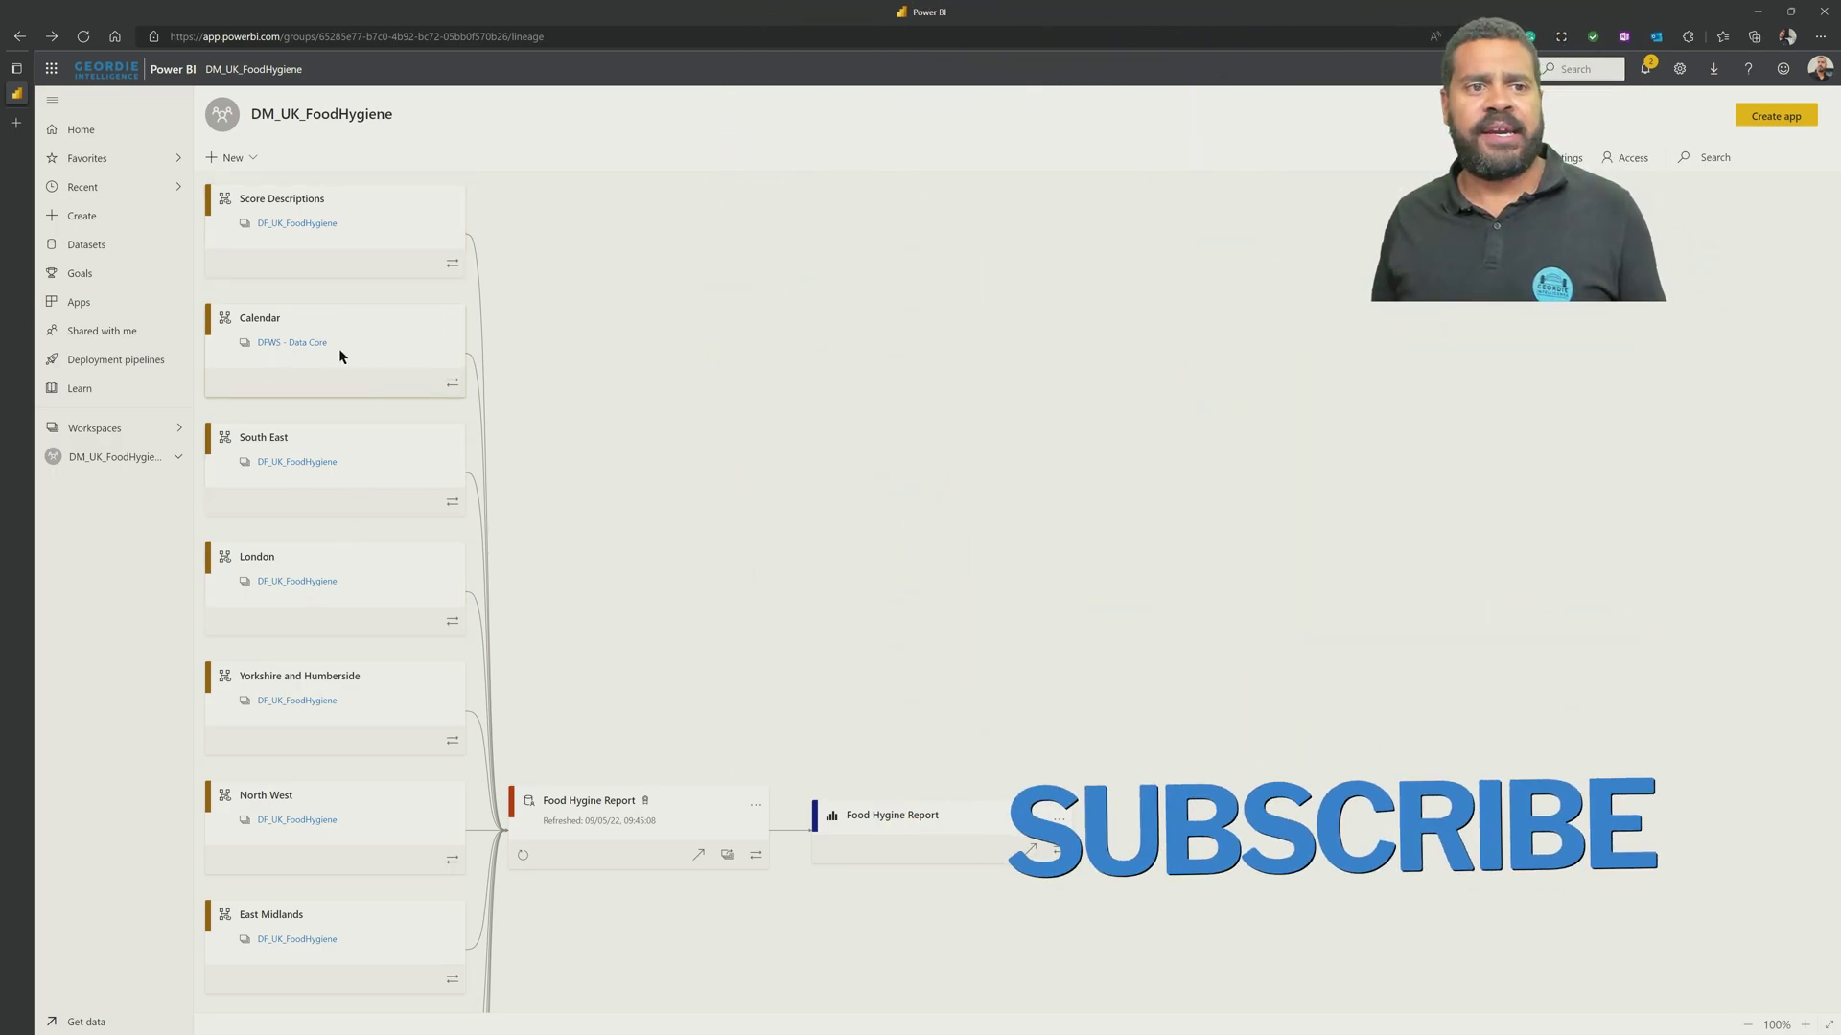
scroll(315, 522, down, 5)
scroll(313, 523, up, 7)
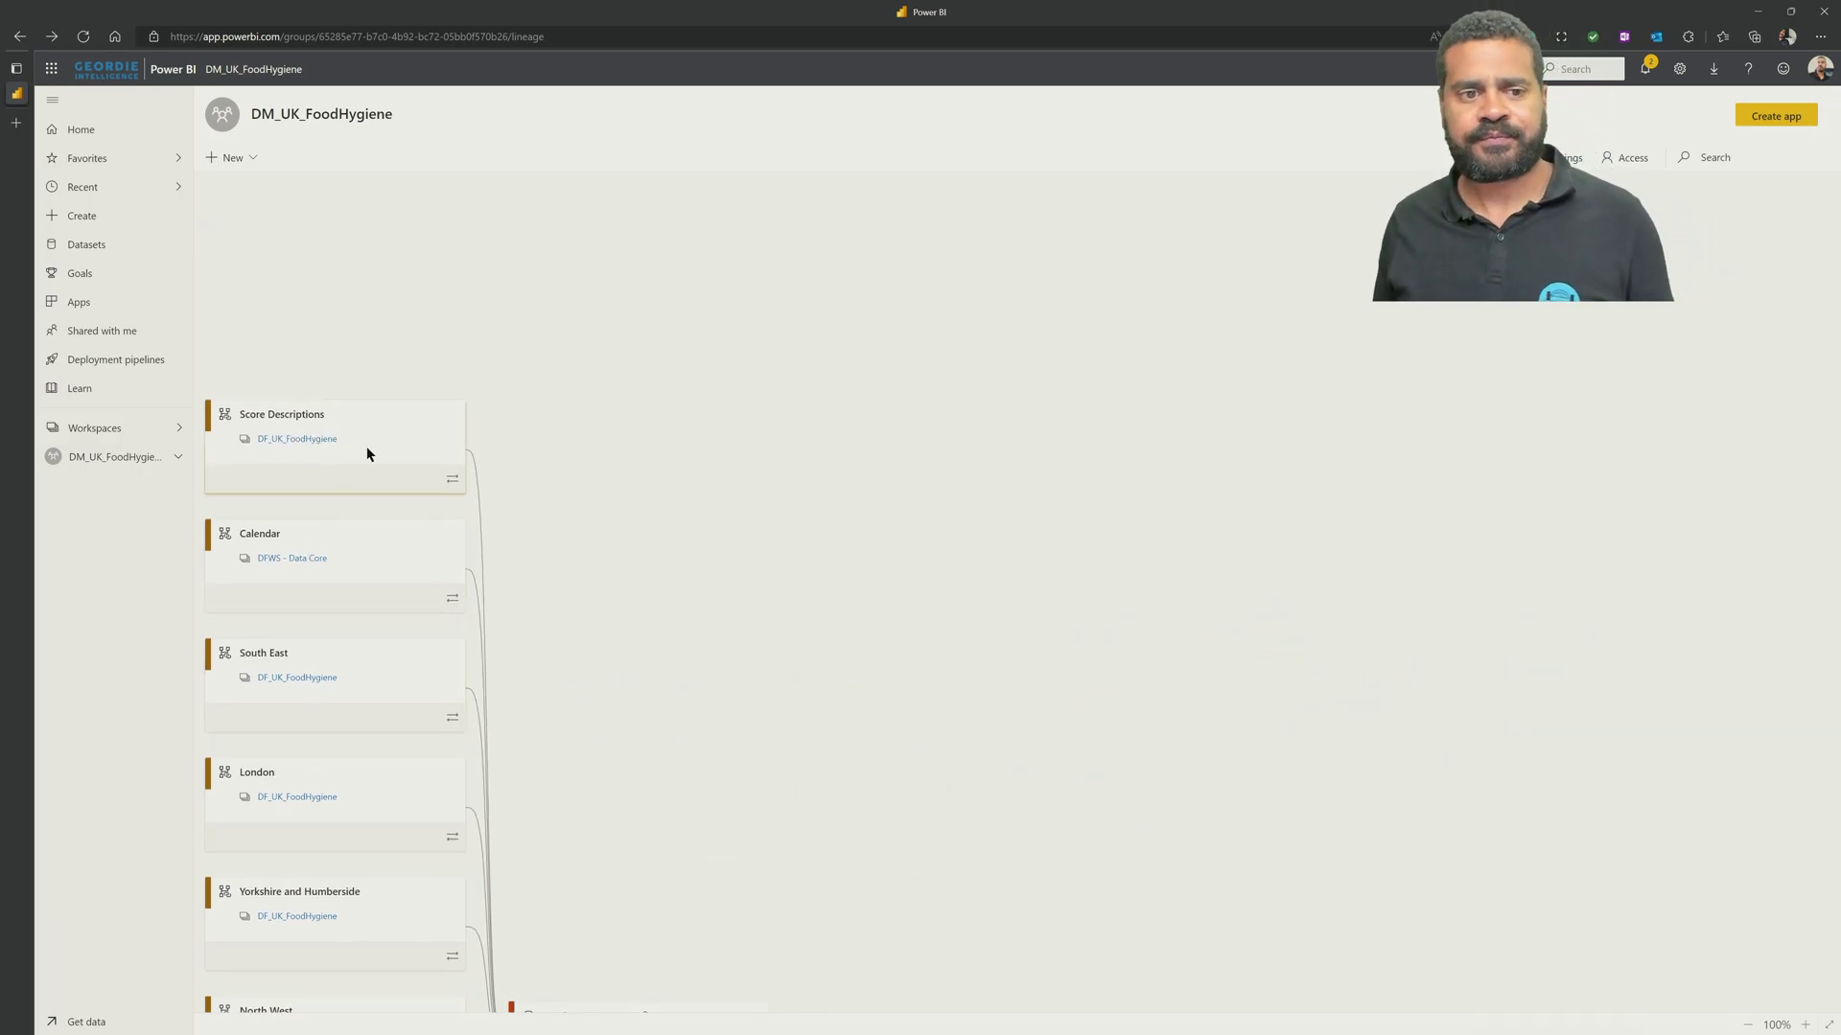
scroll(368, 448, down, 1)
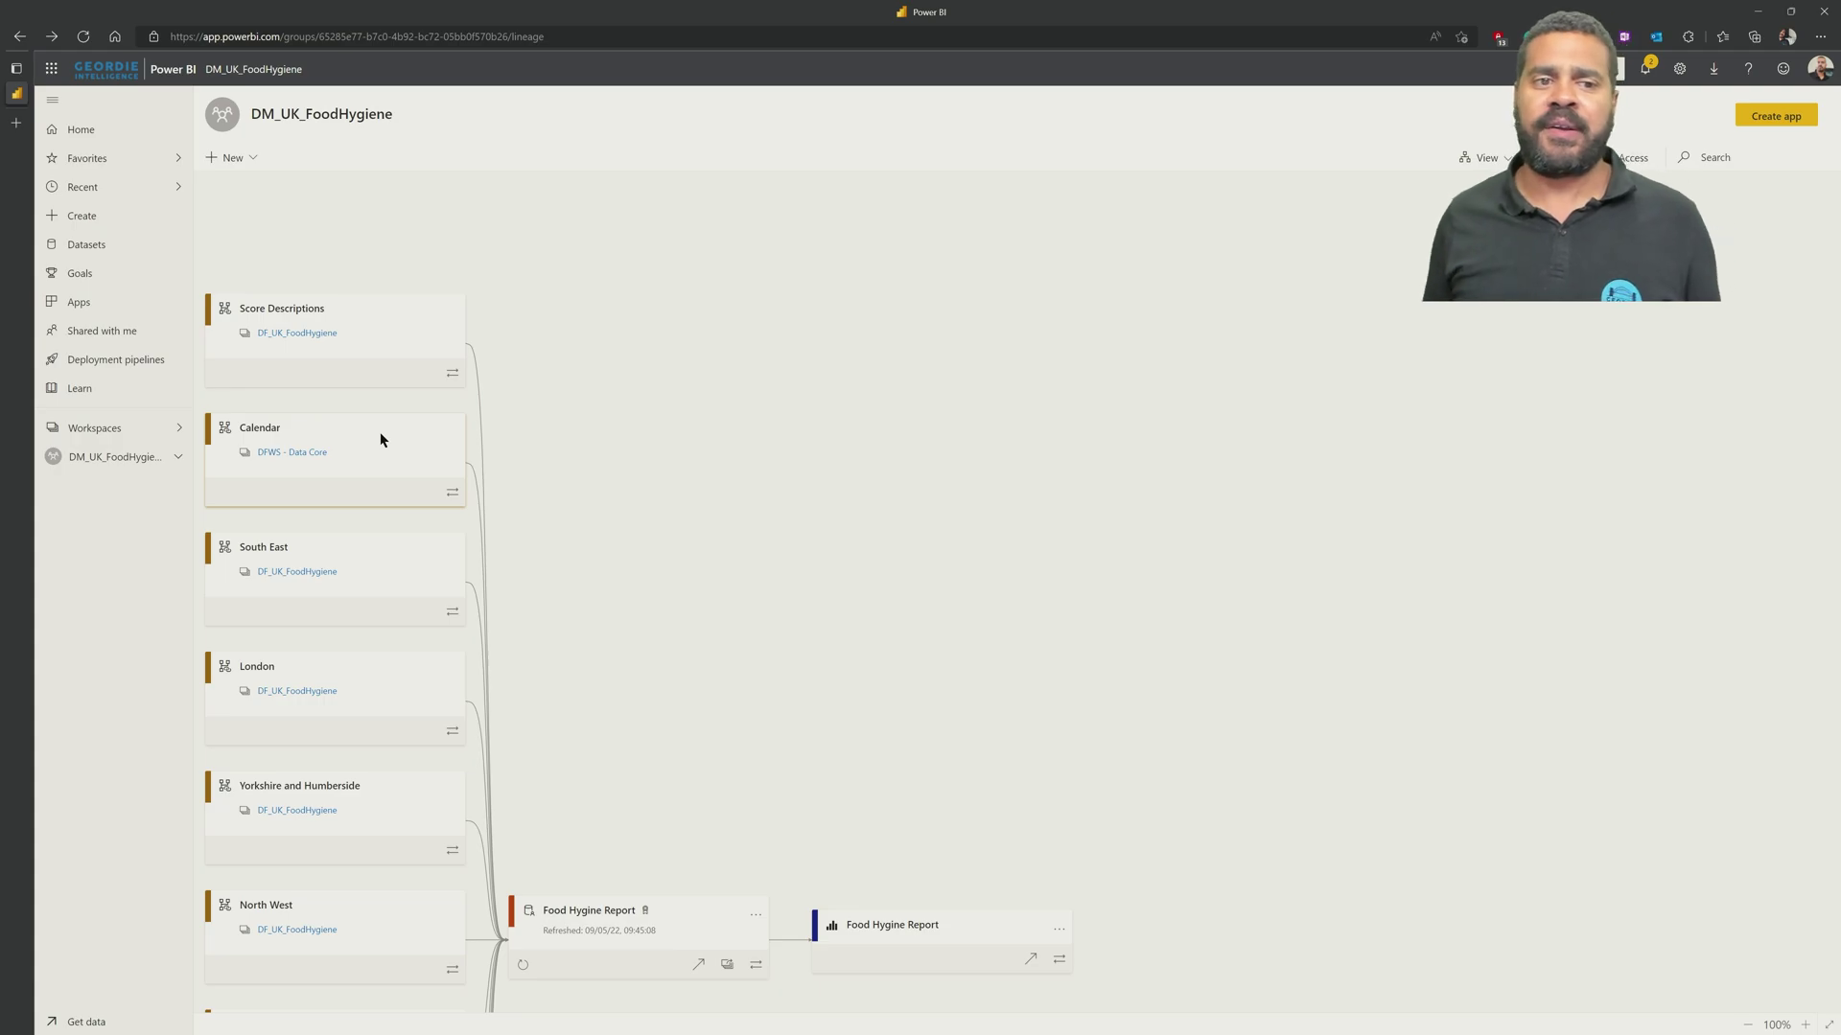
scroll(379, 441, down, 2)
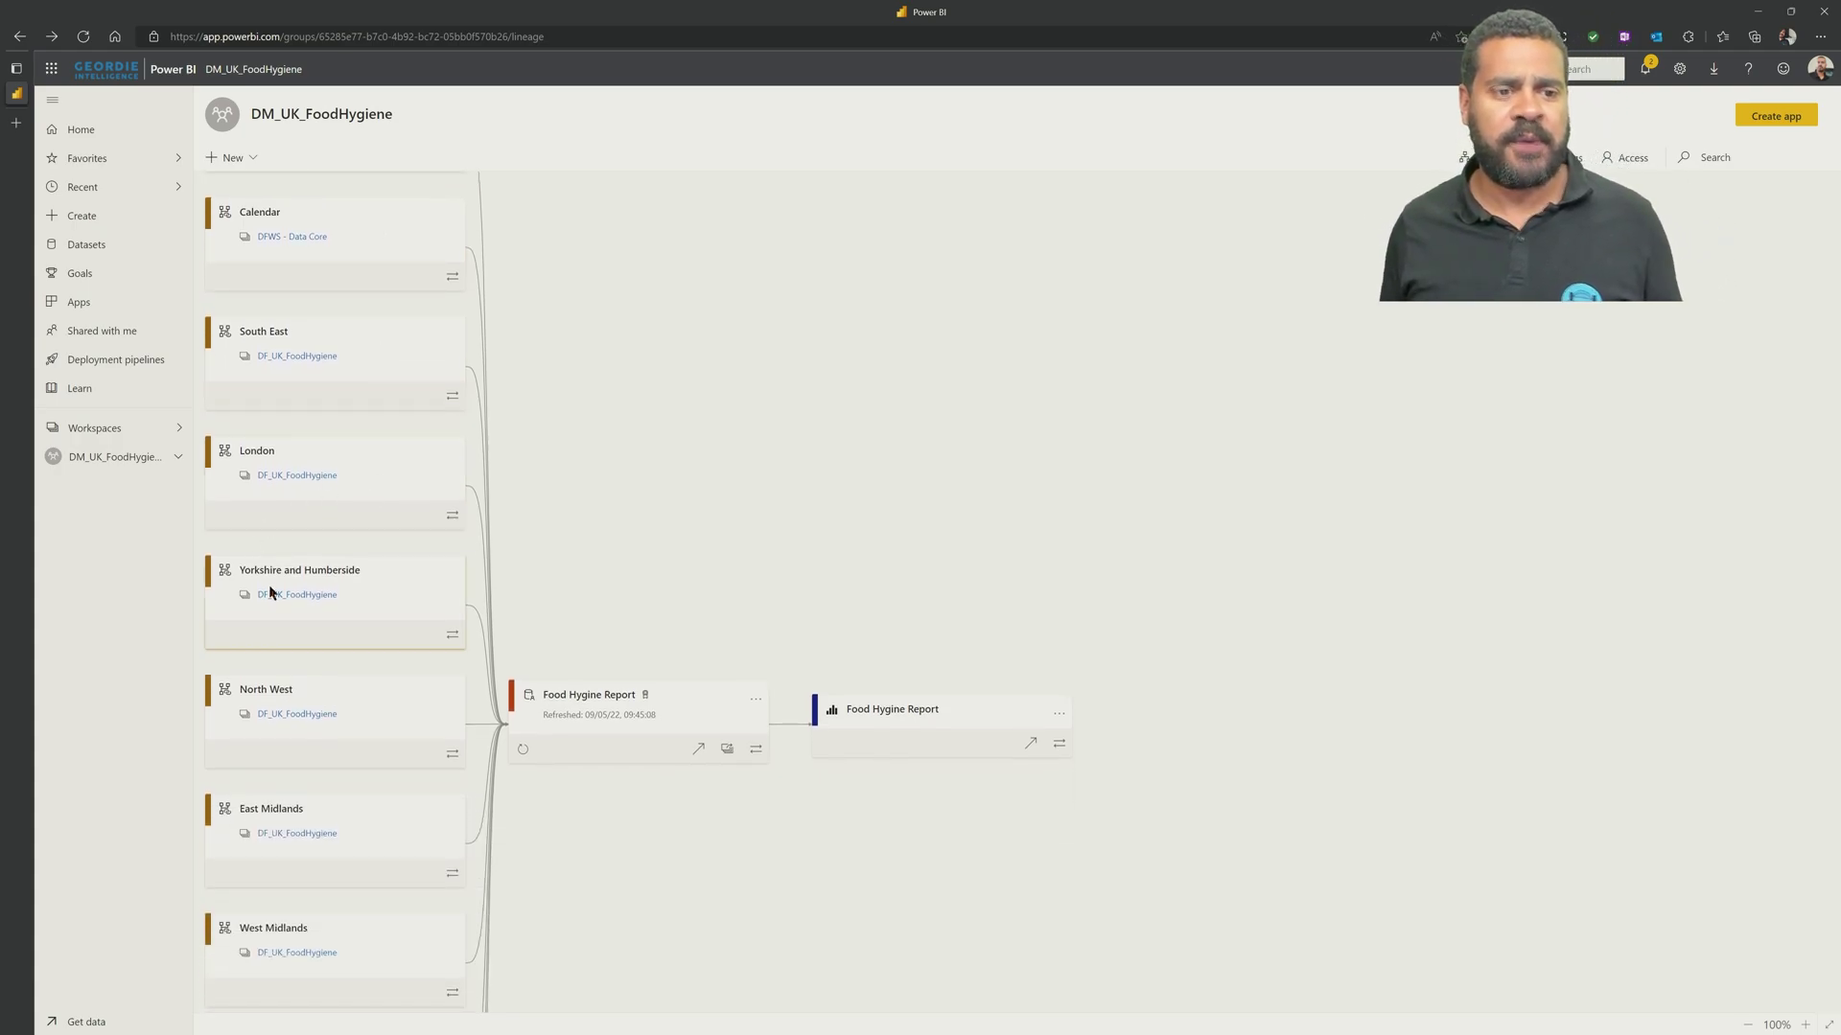
scroll(298, 710, down, 5)
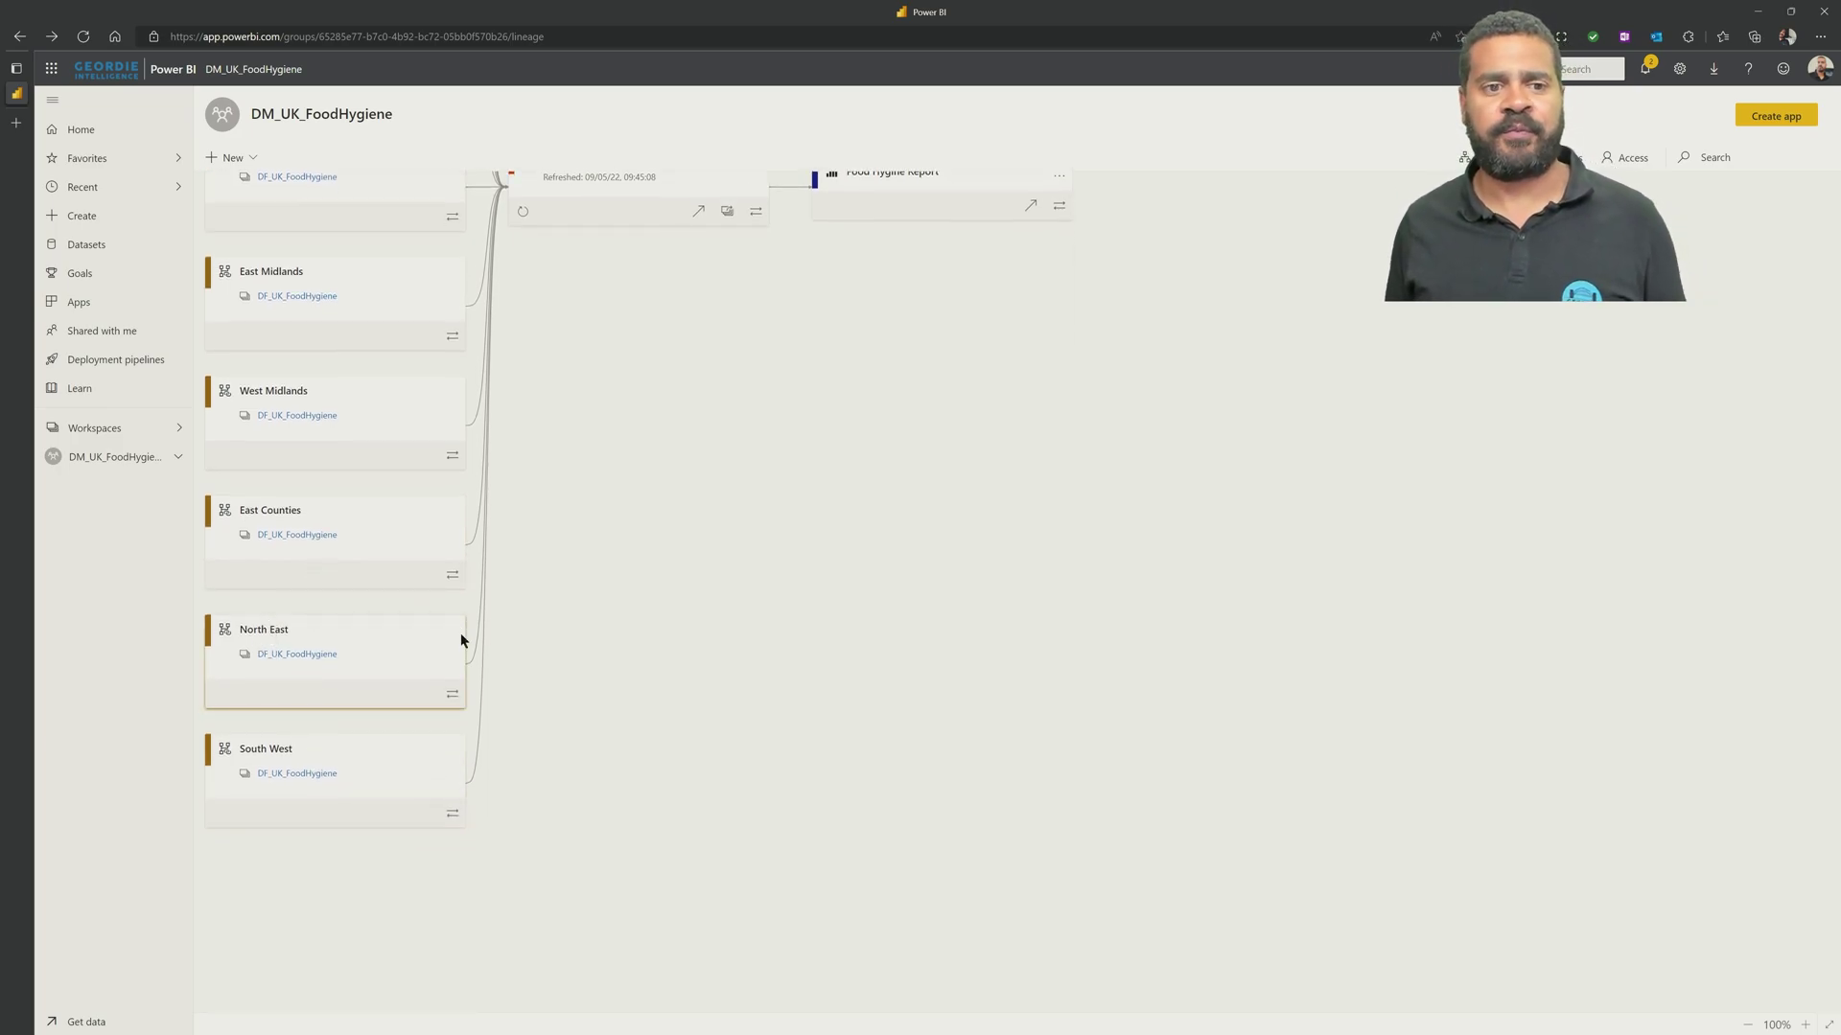
- Trace the North East dataflow to its source workspace DF_UK_FoodHygiene and show its details in the lineage
click(274, 658)
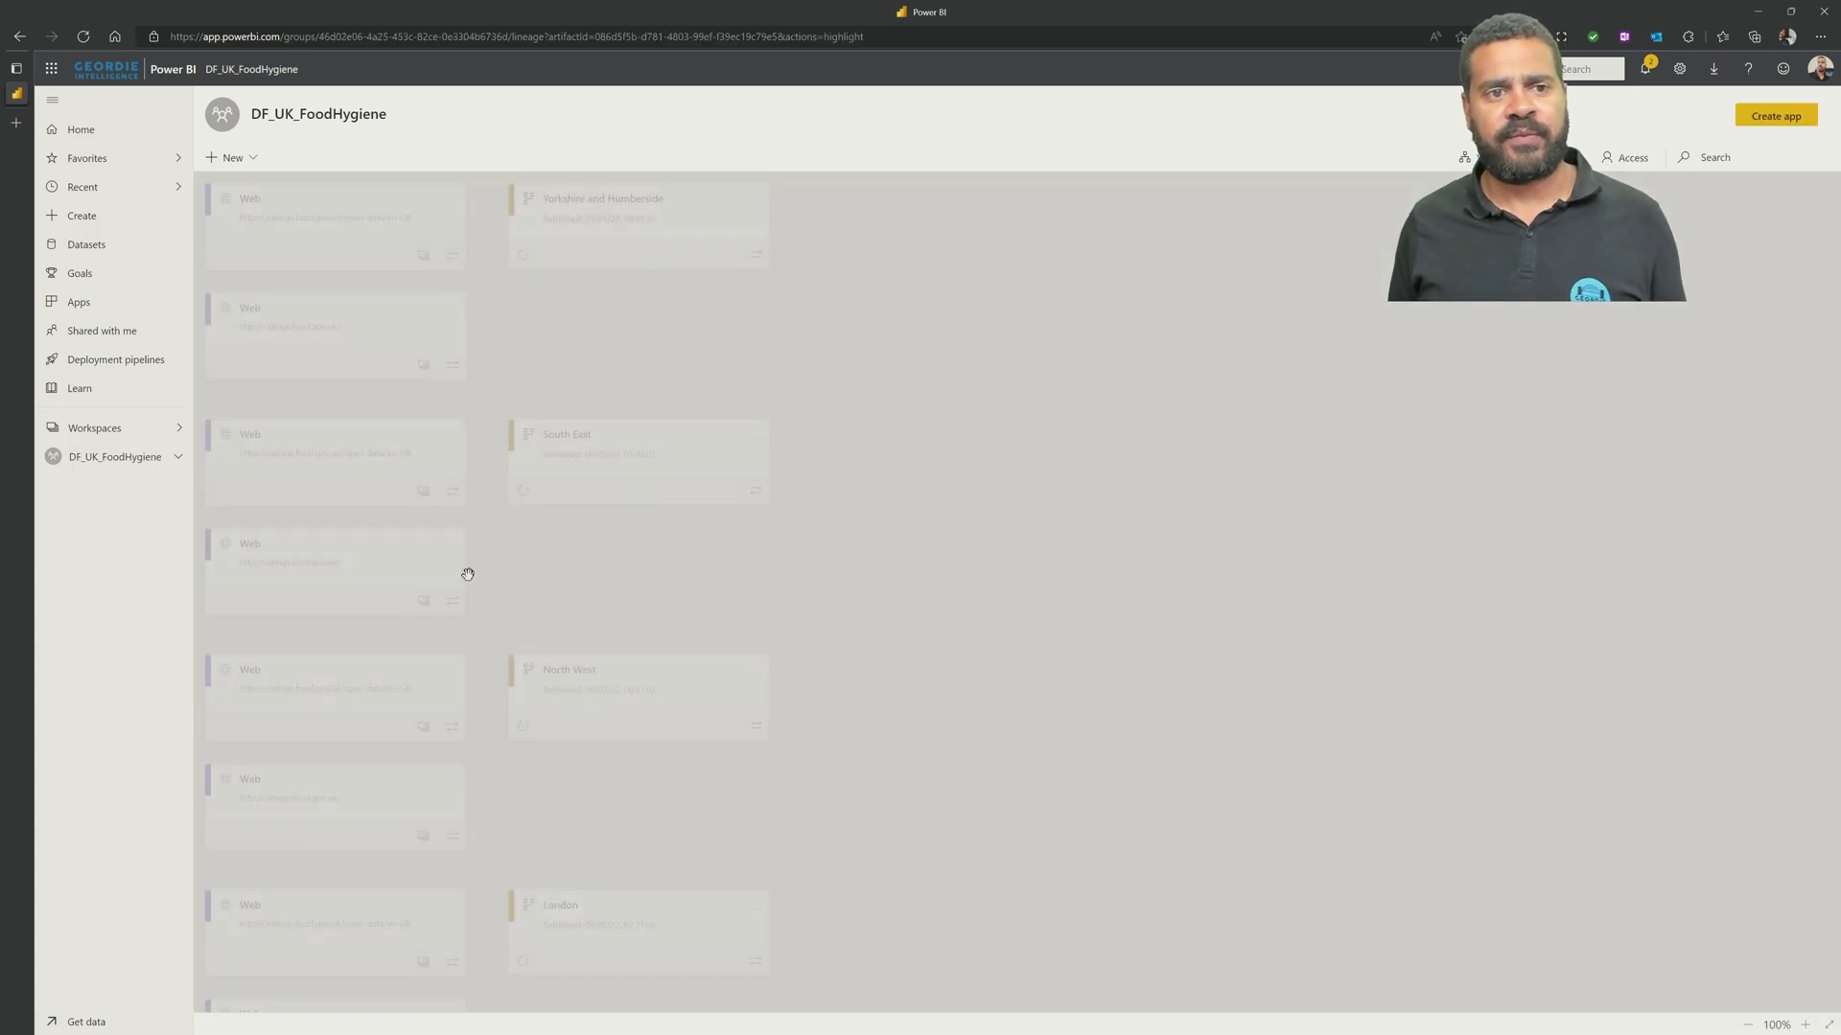
scroll(463, 591, up, 3)
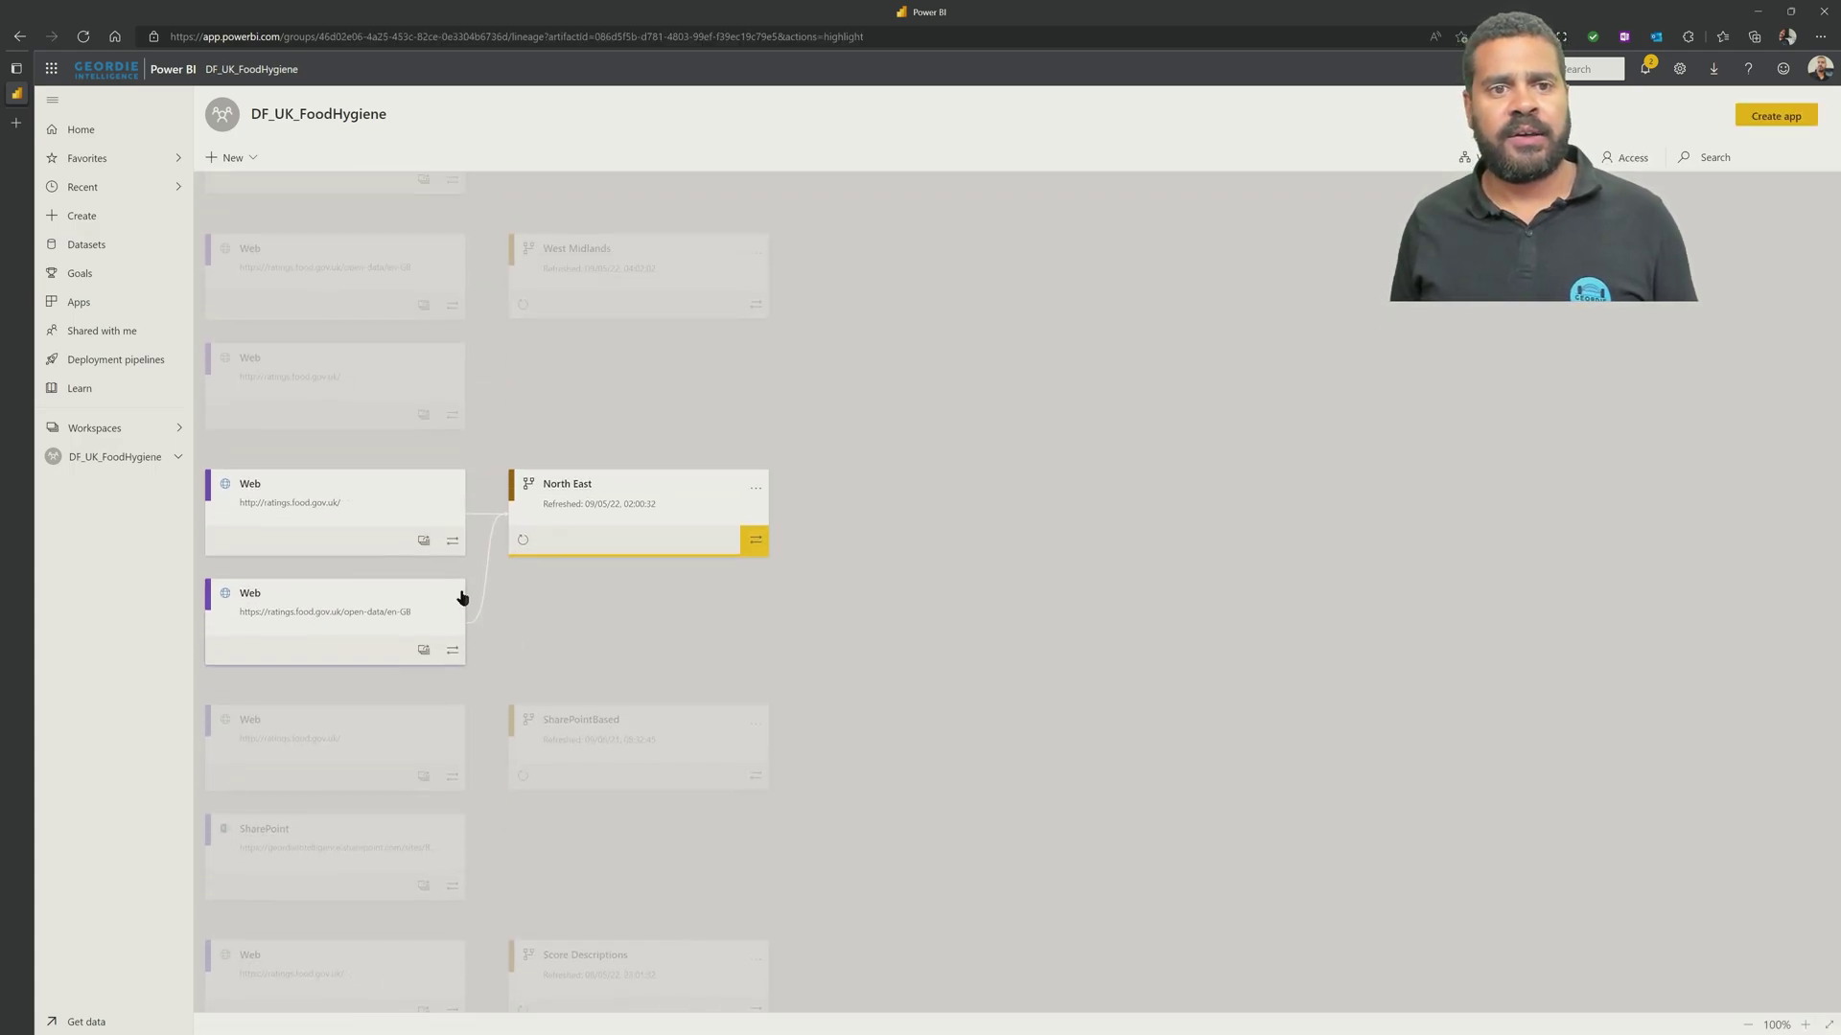
click(575, 486)
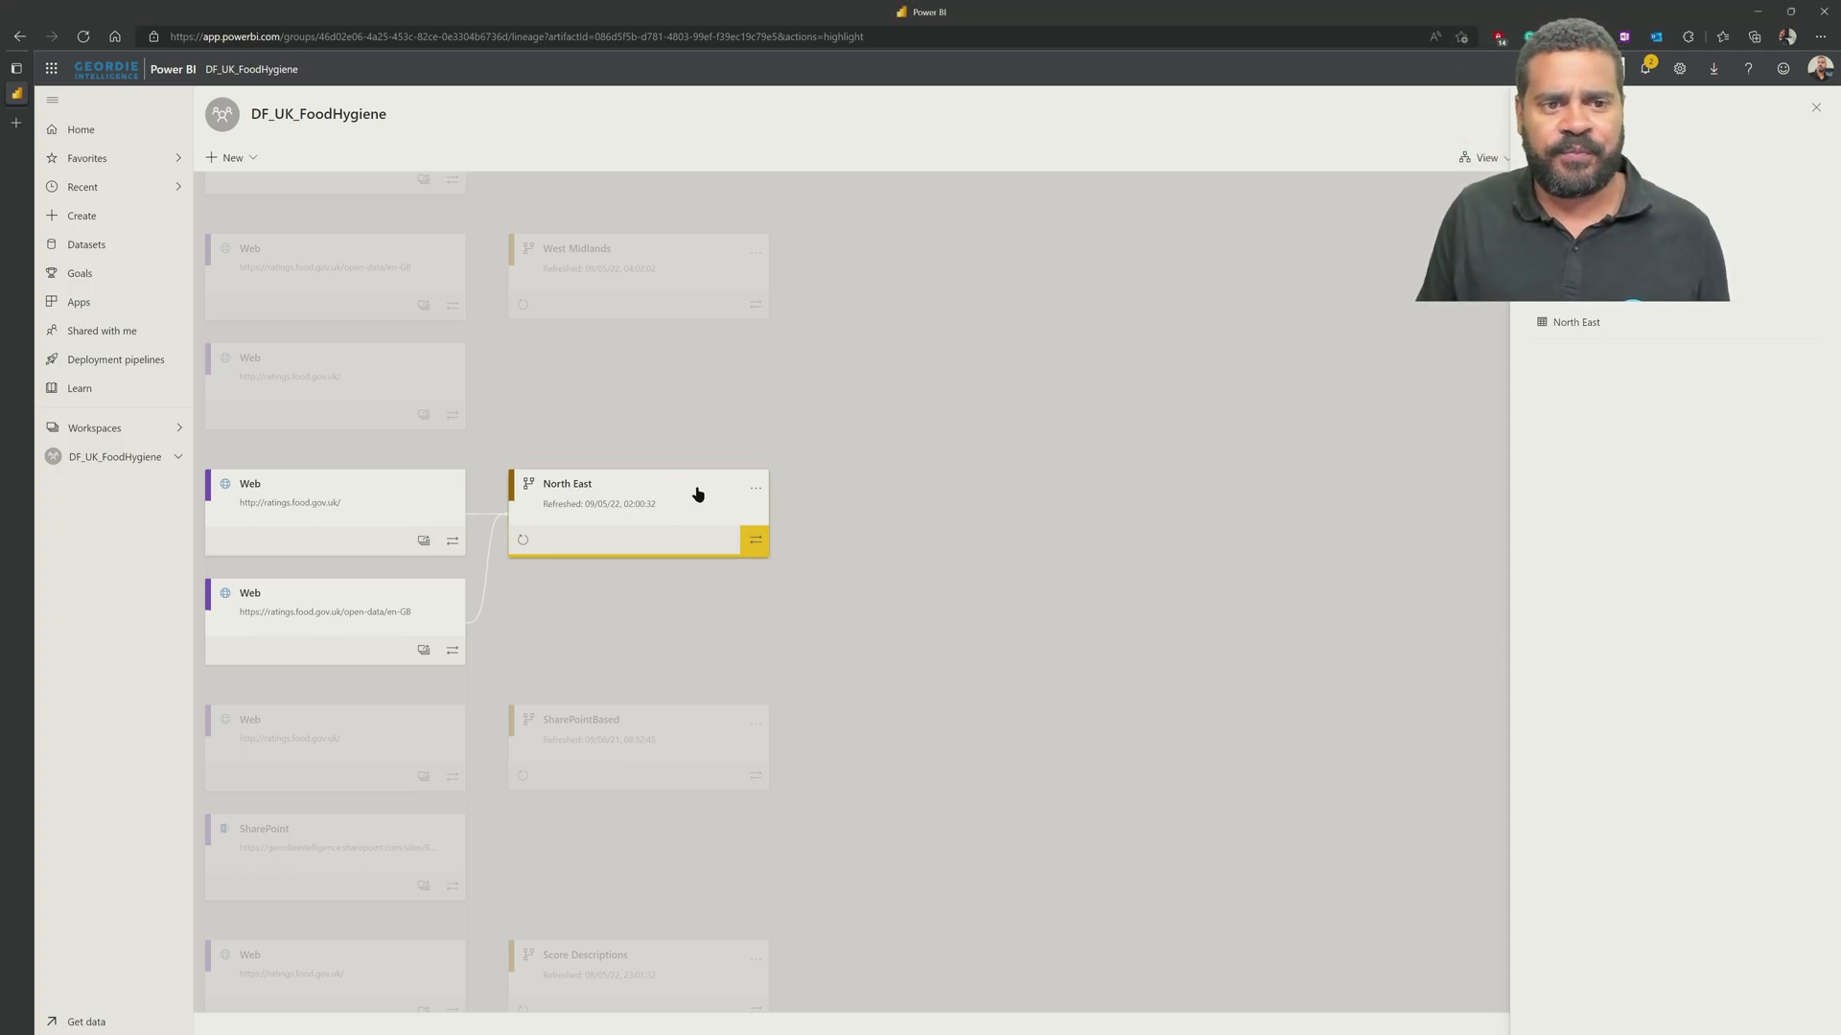
- Open the North East dataflow, inspect its table's query and applied steps in Power Query, and close it without saving
click(755, 490)
click(758, 544)
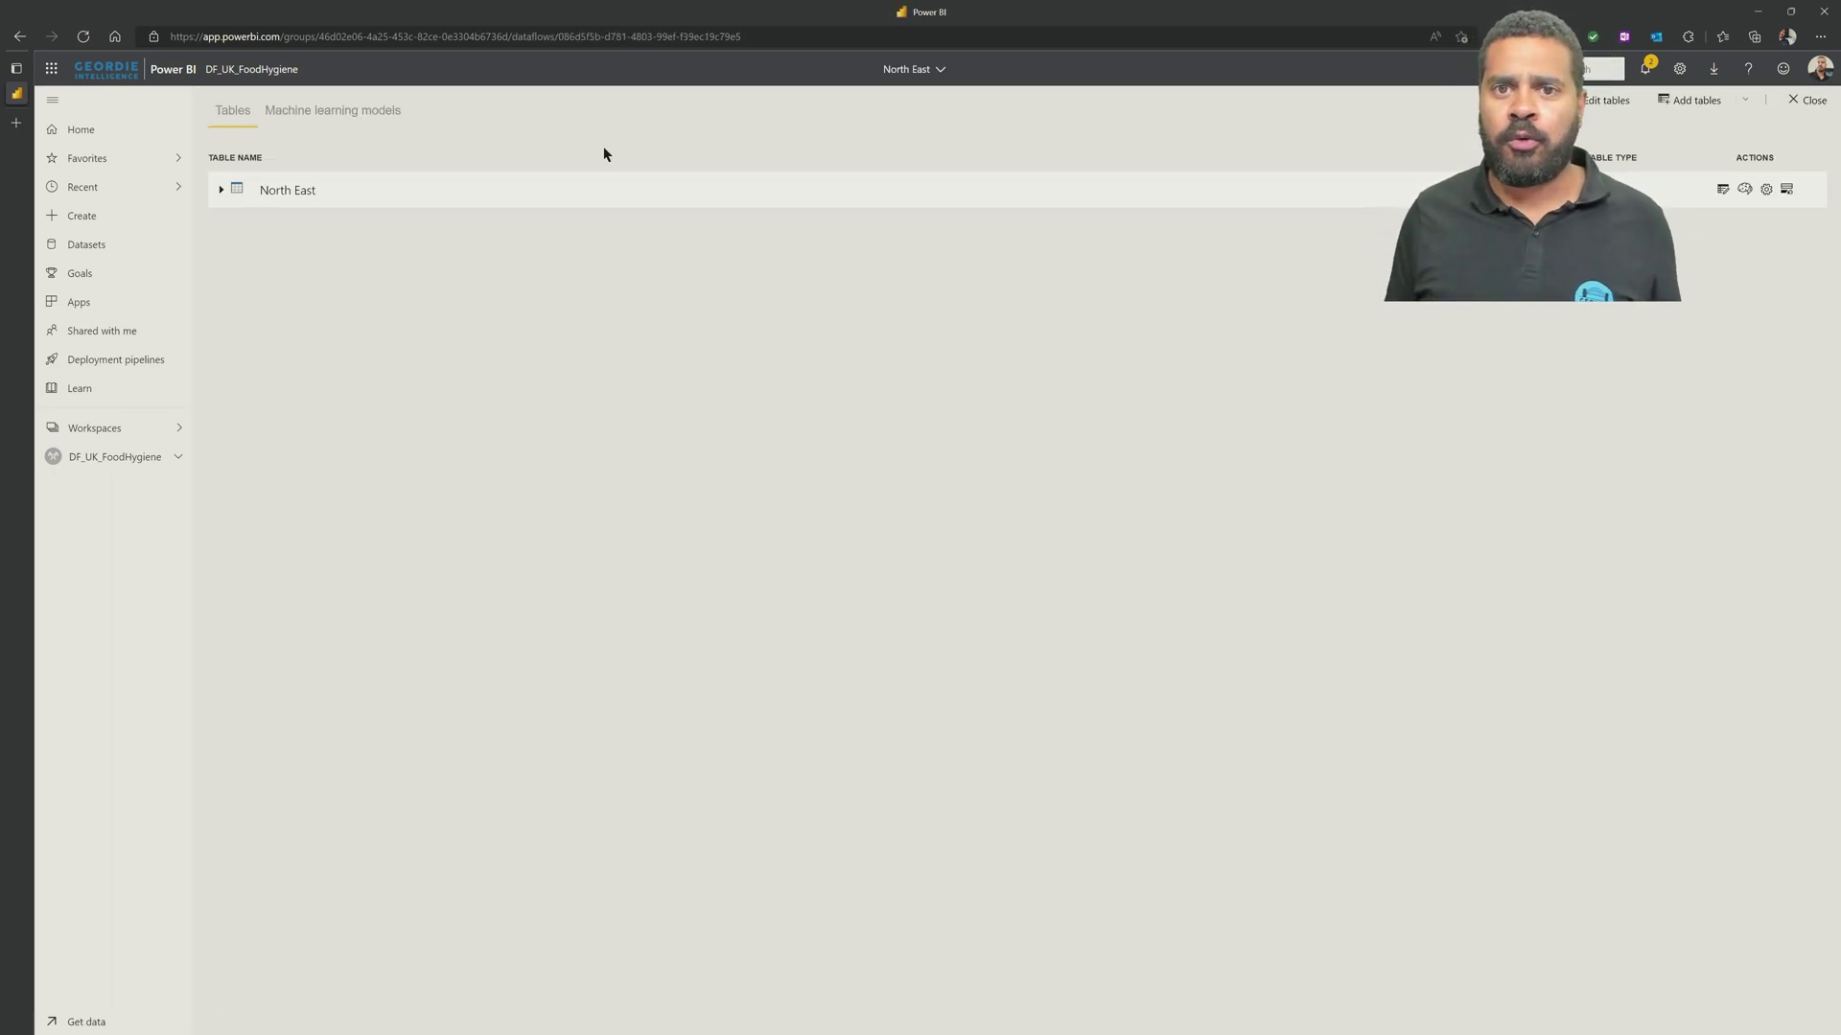
click(1605, 100)
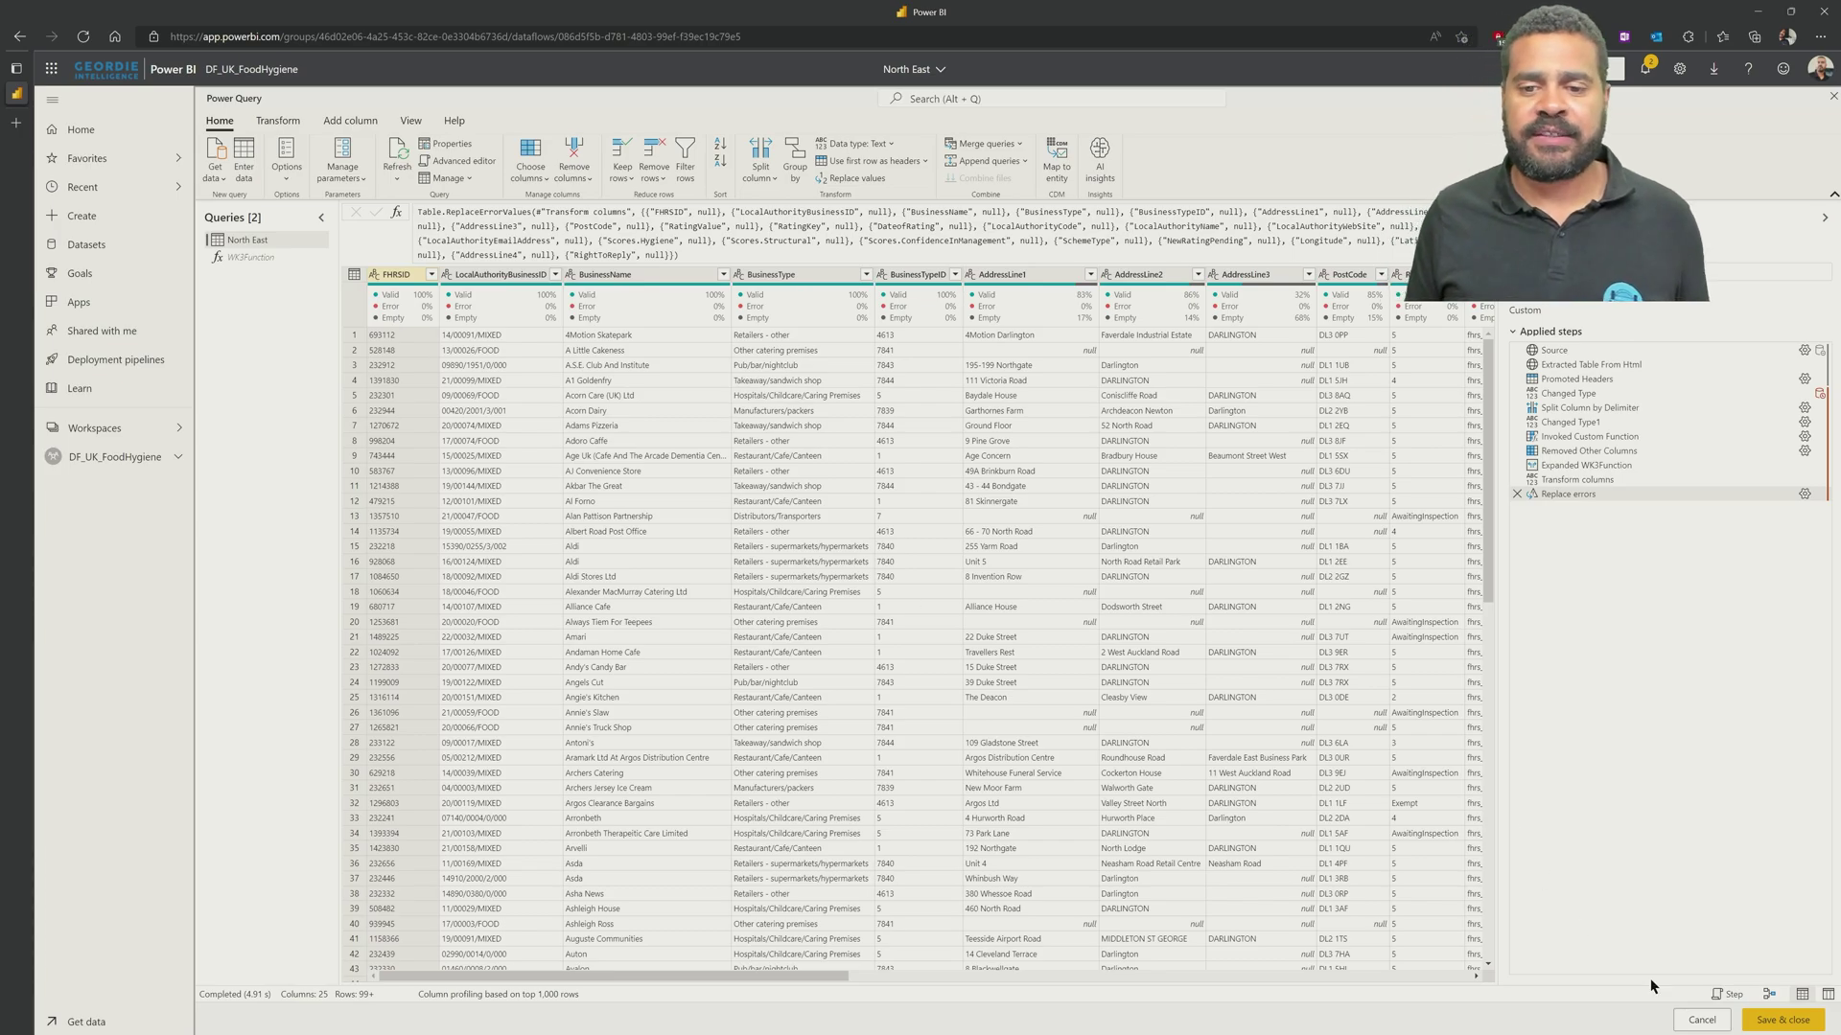
click(1685, 1016)
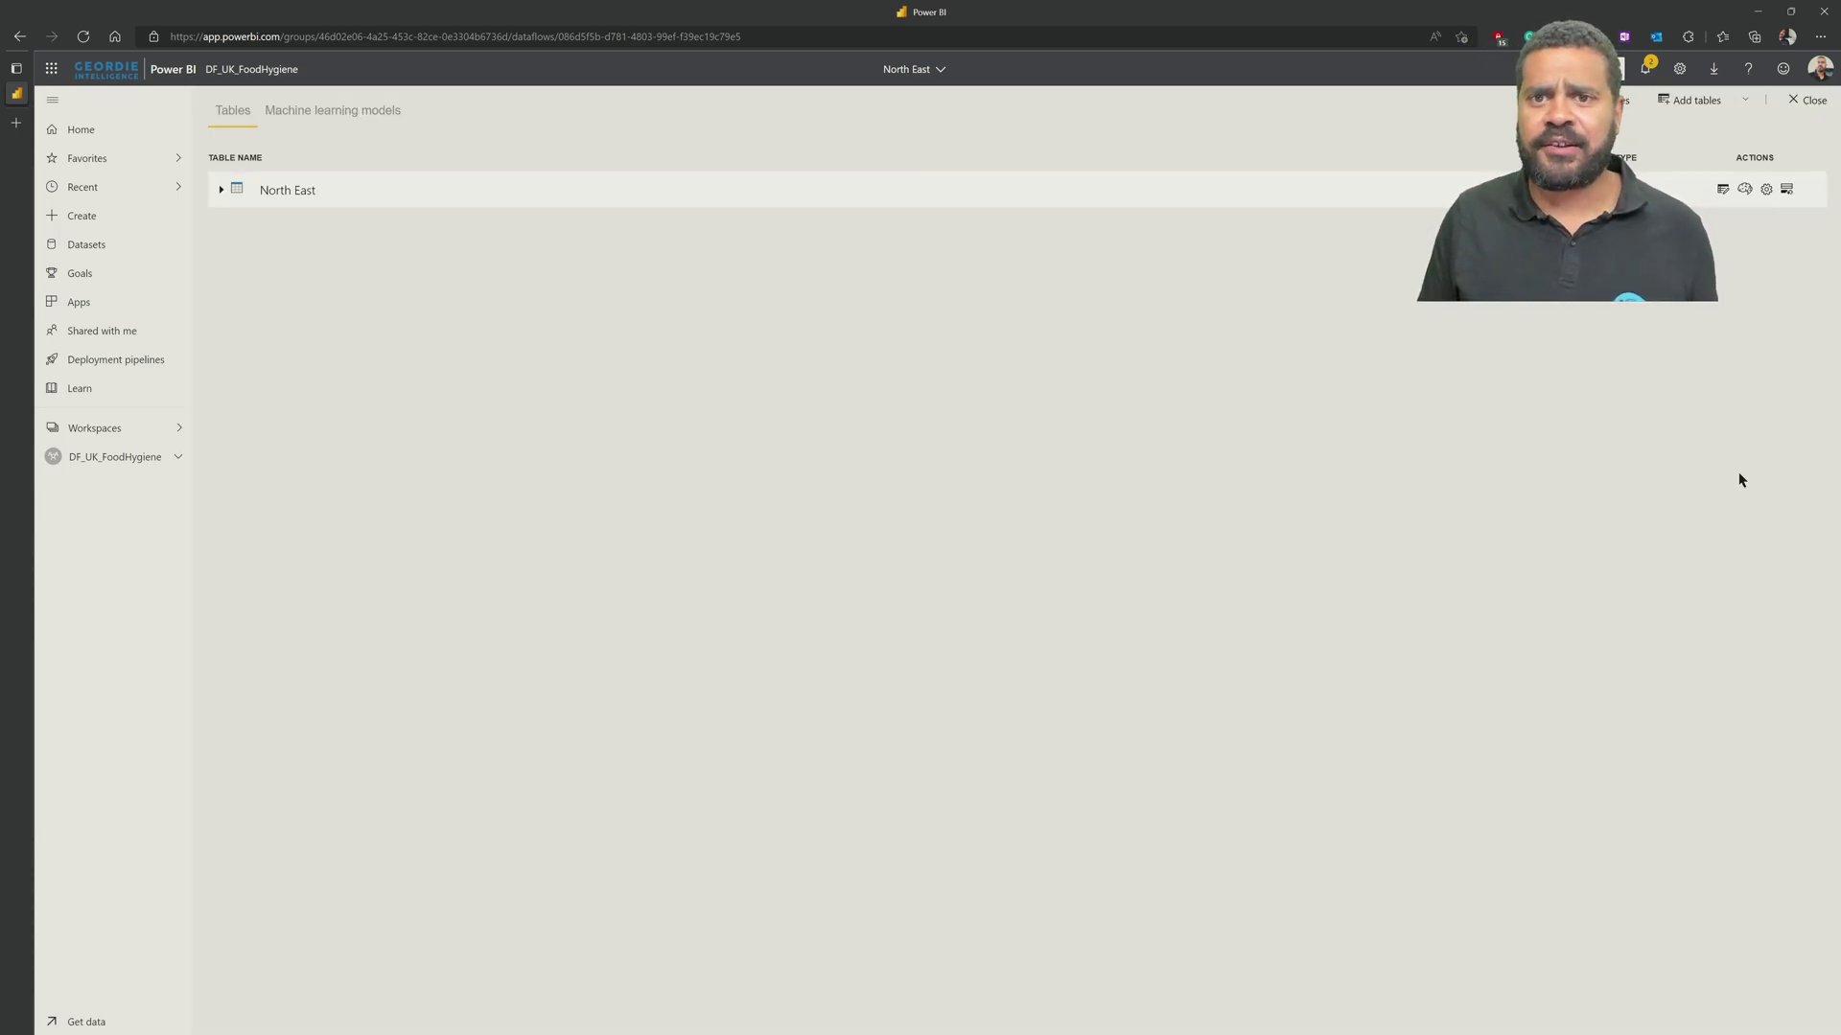
click(1808, 100)
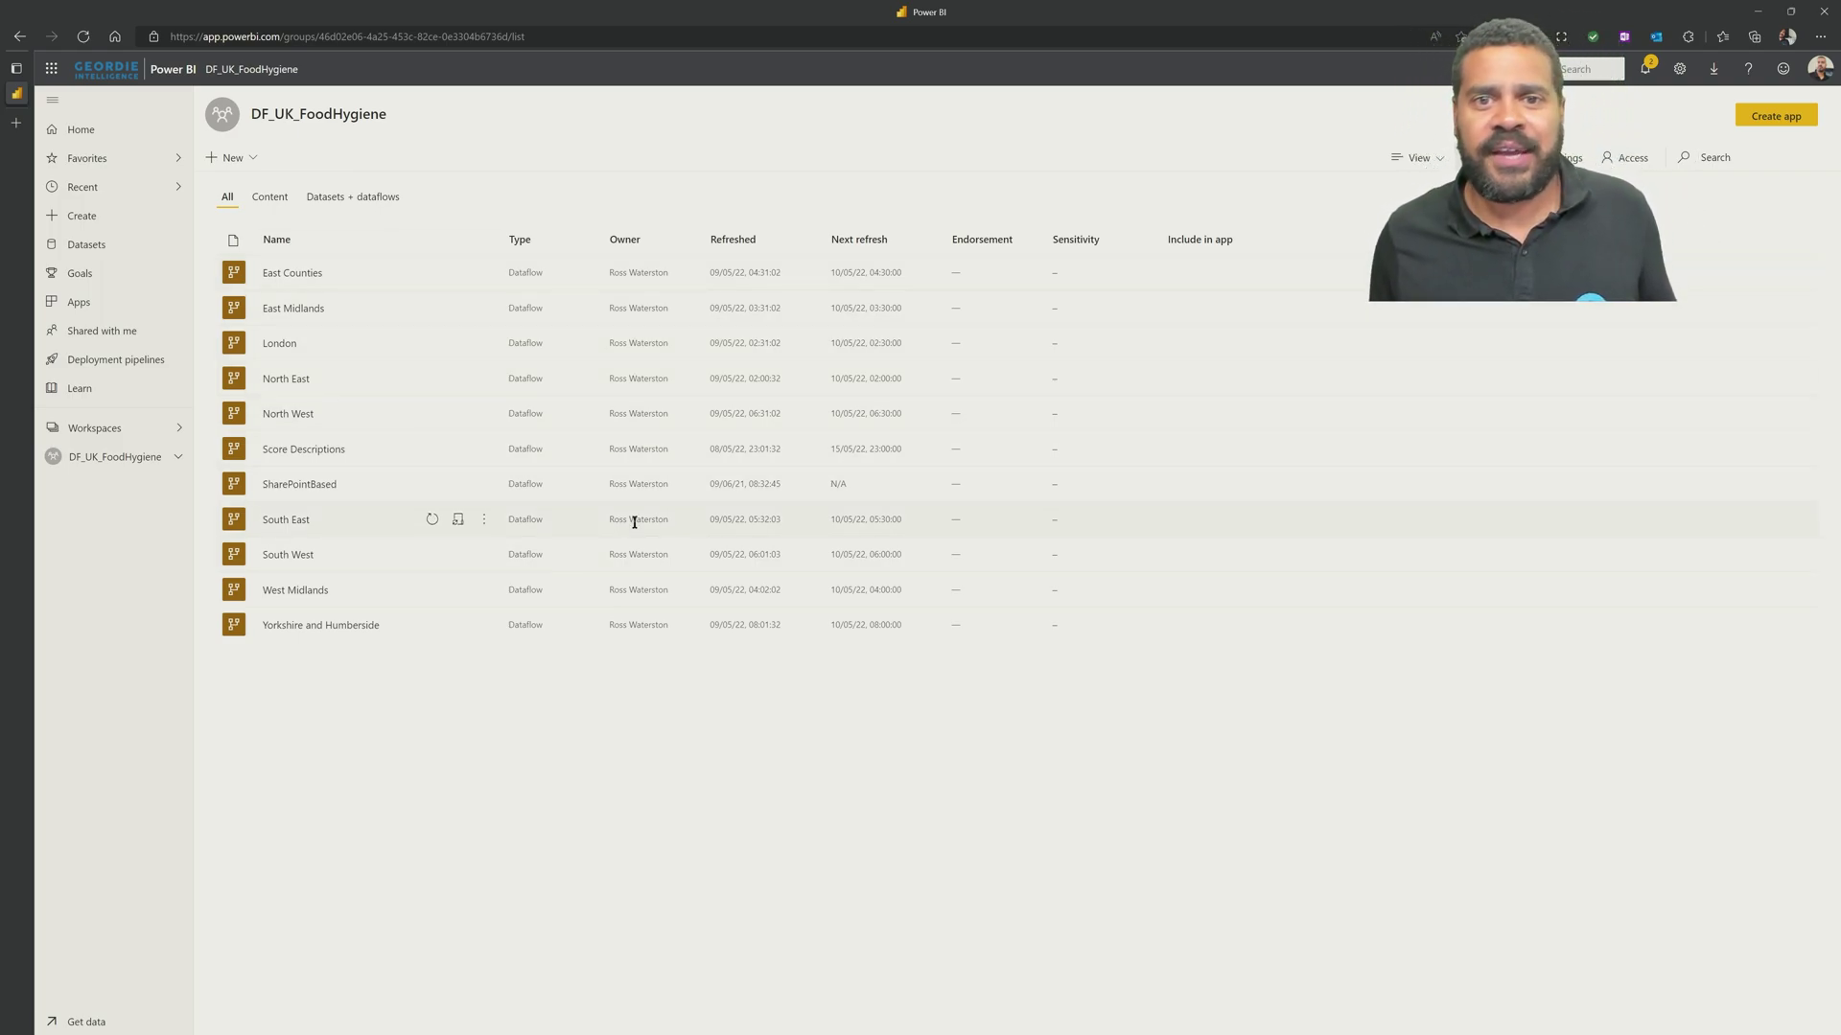
- Open the Food Hygine Report dataset in the DM_UK_FoodHygiene workspace and launch its related report from the same workspace
click(107, 134)
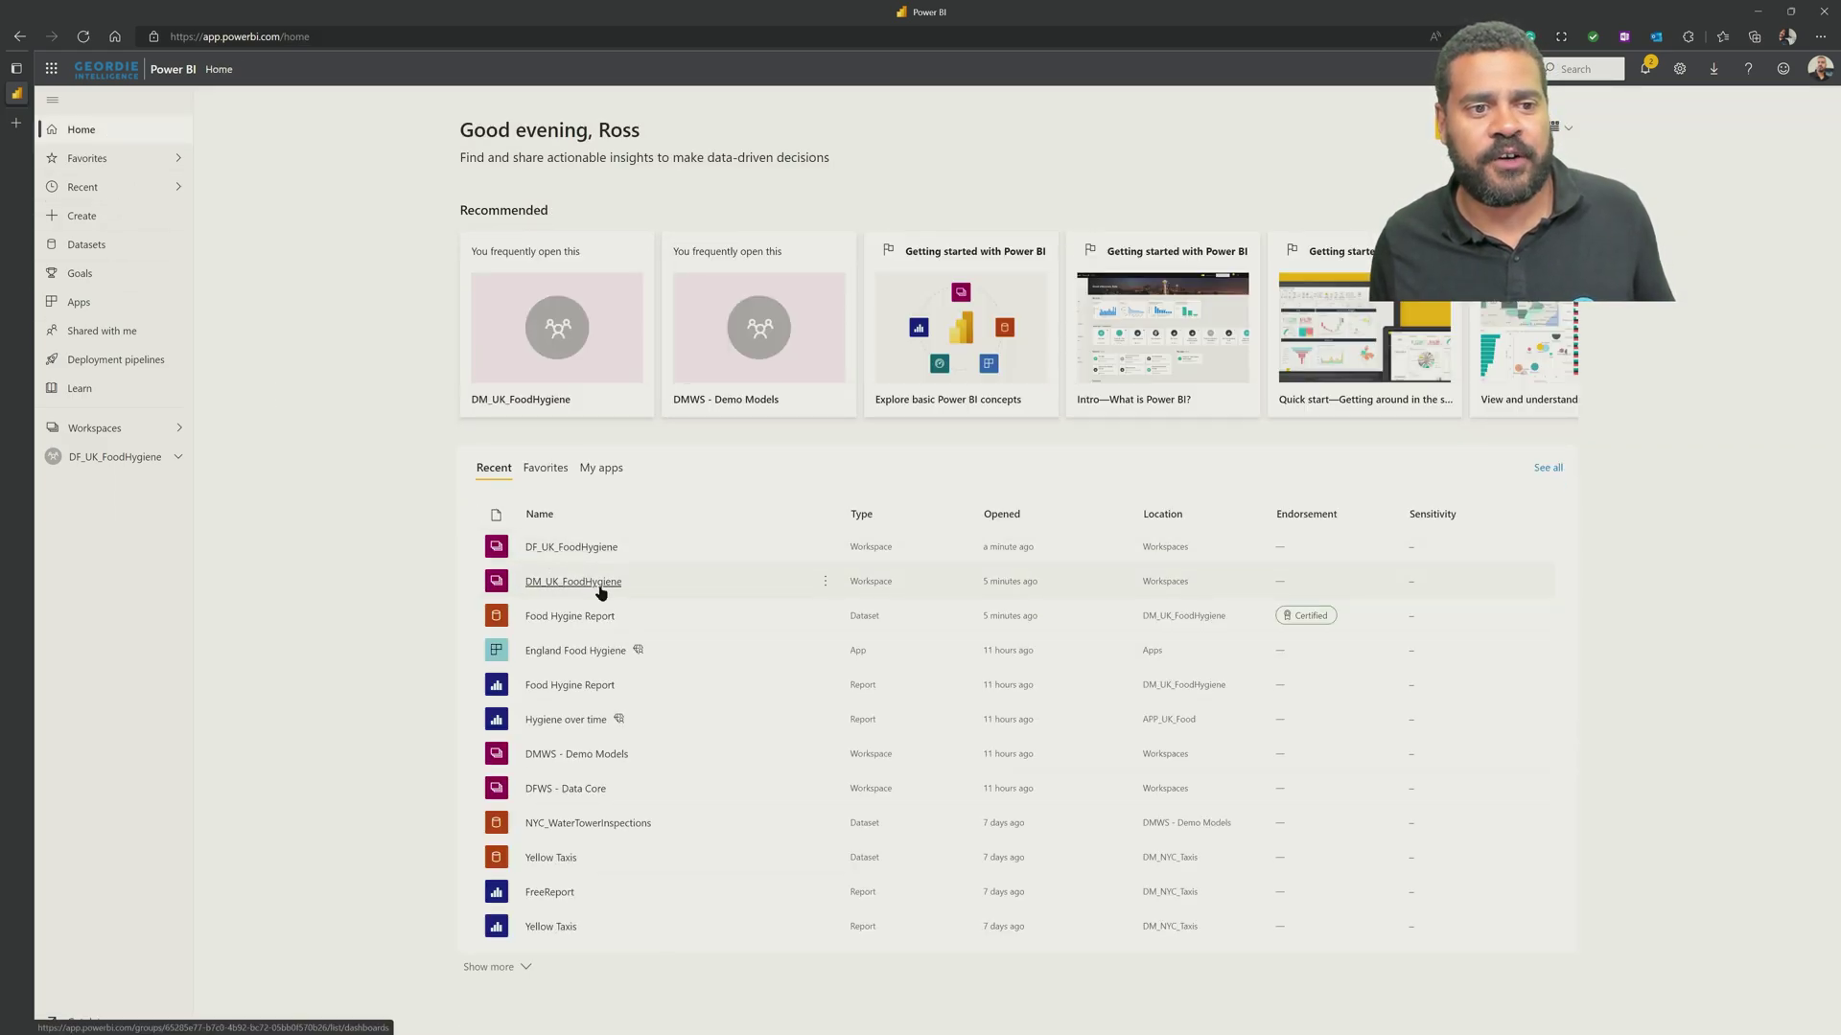
click(600, 584)
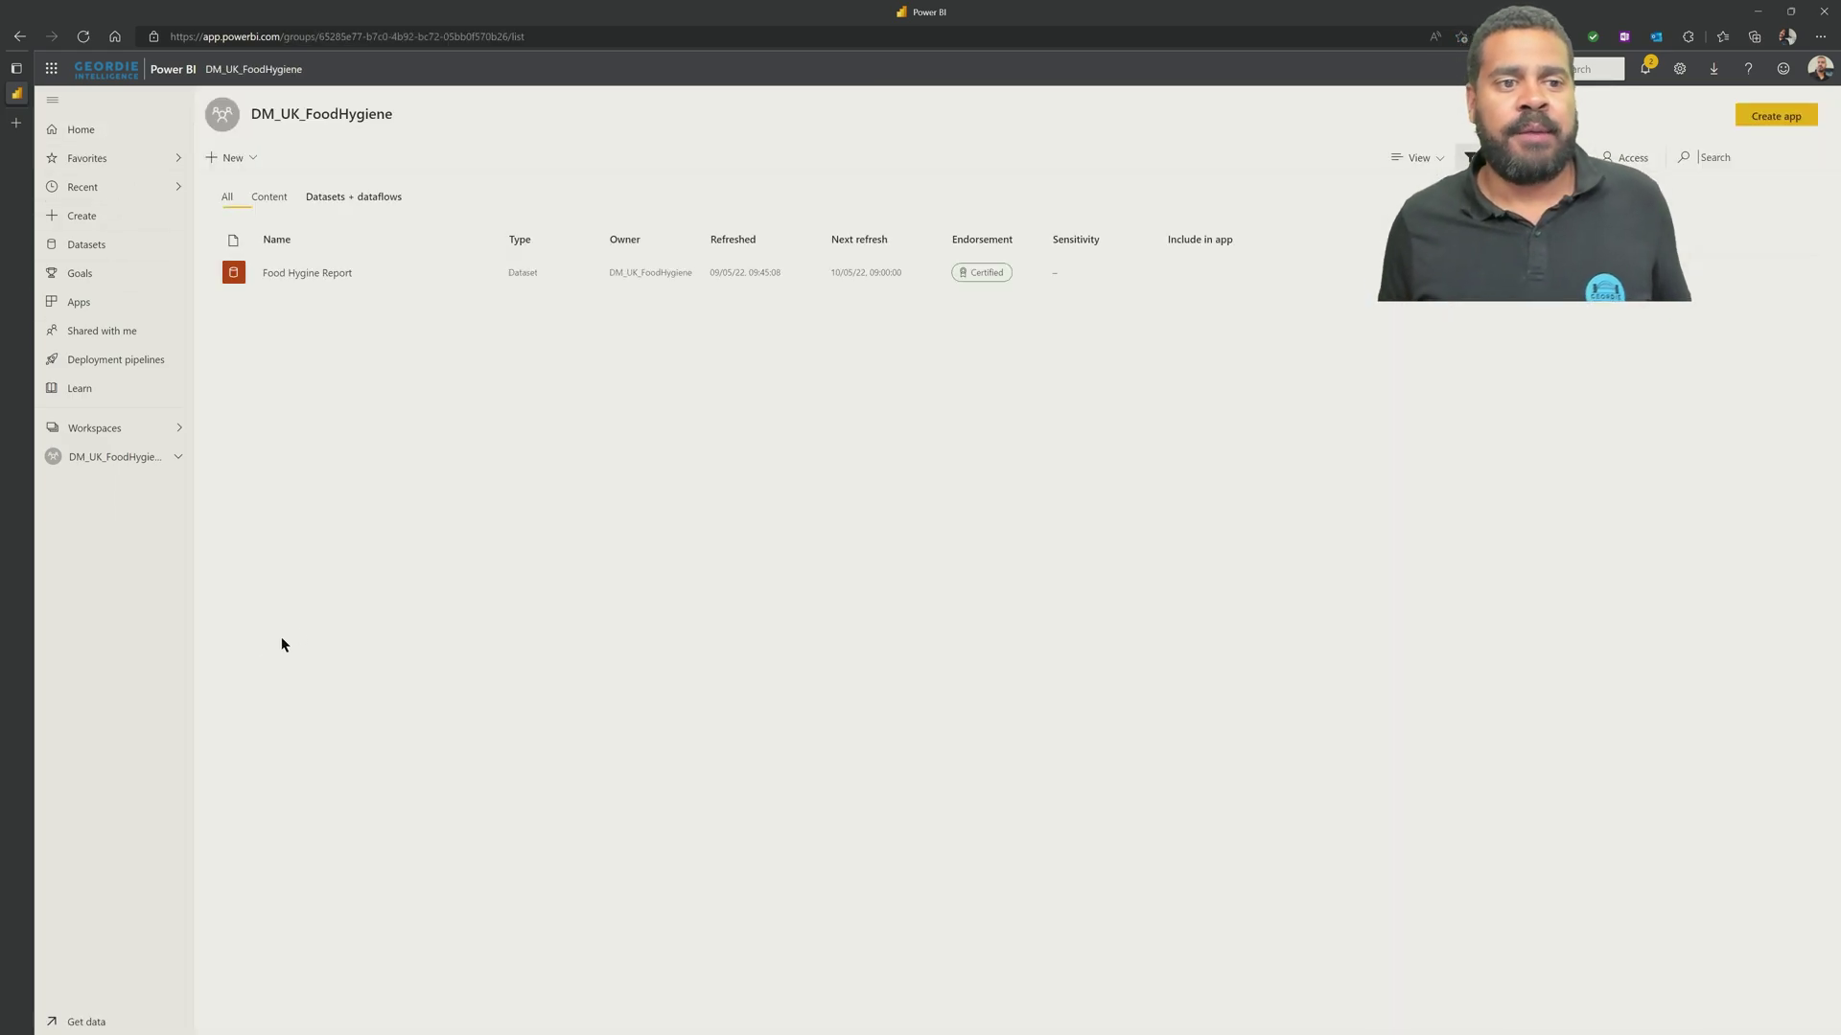
click(291, 267)
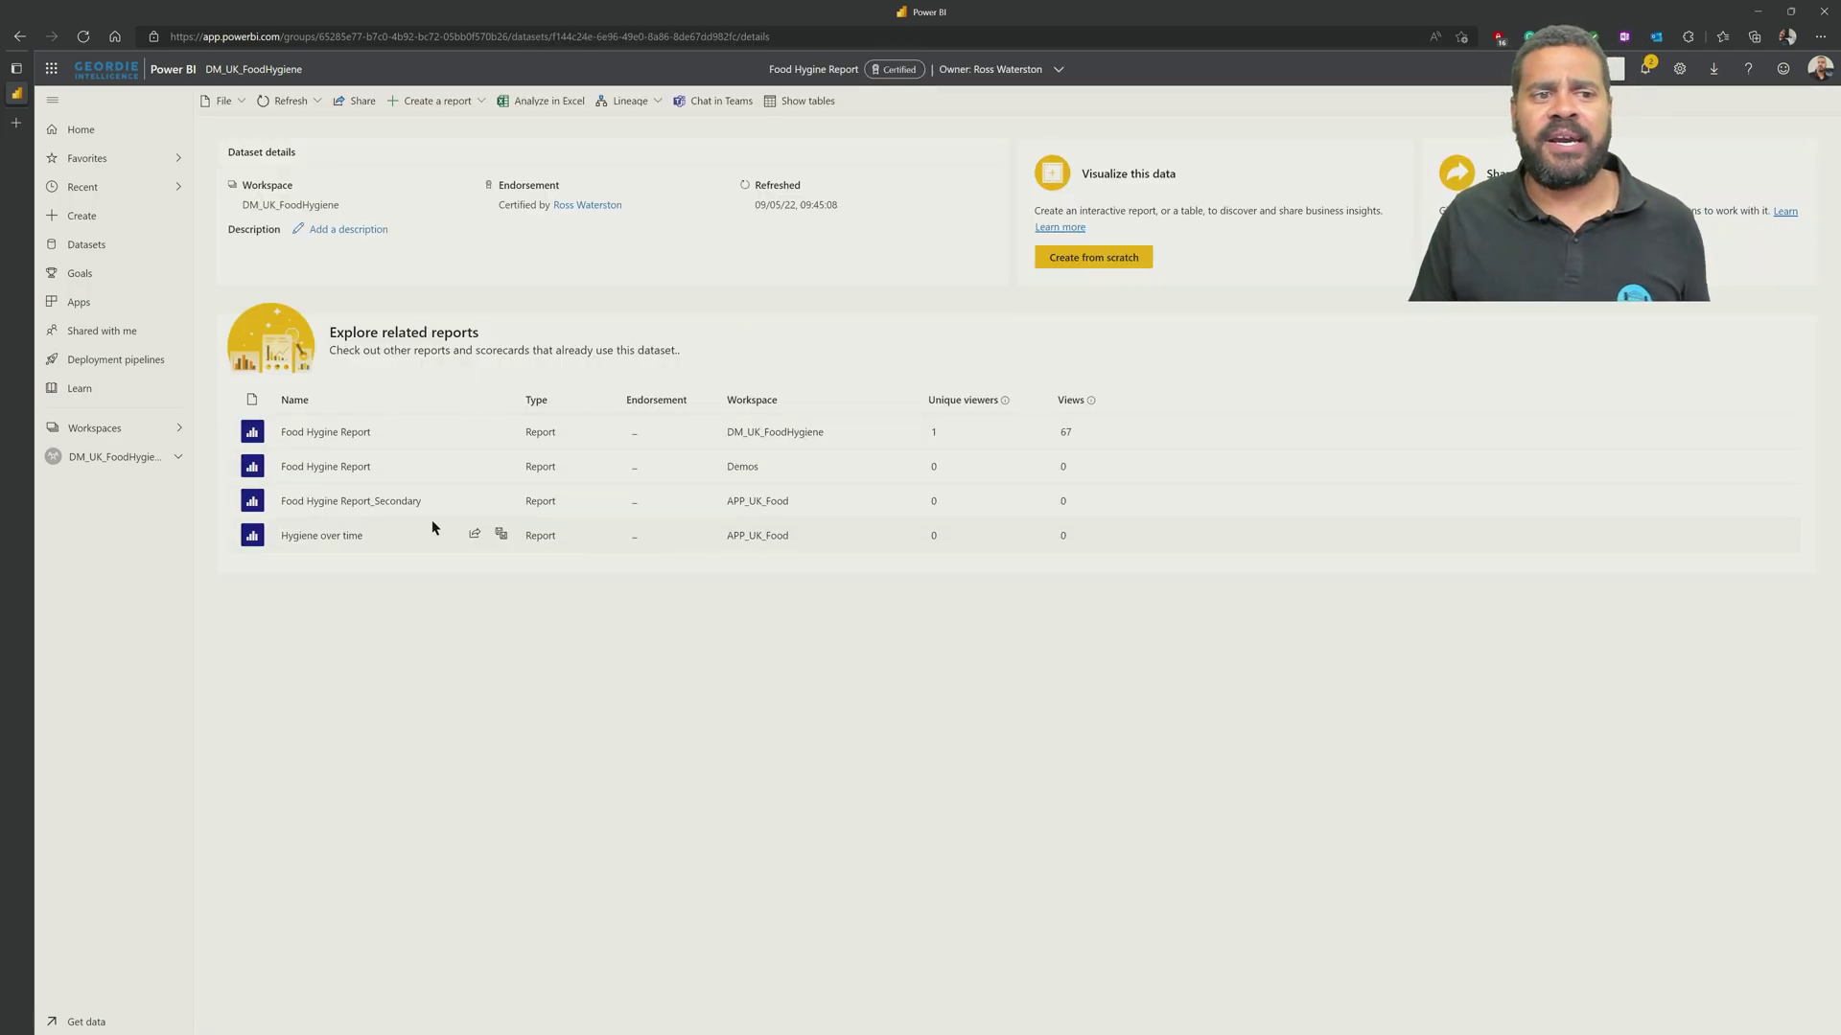
click(329, 433)
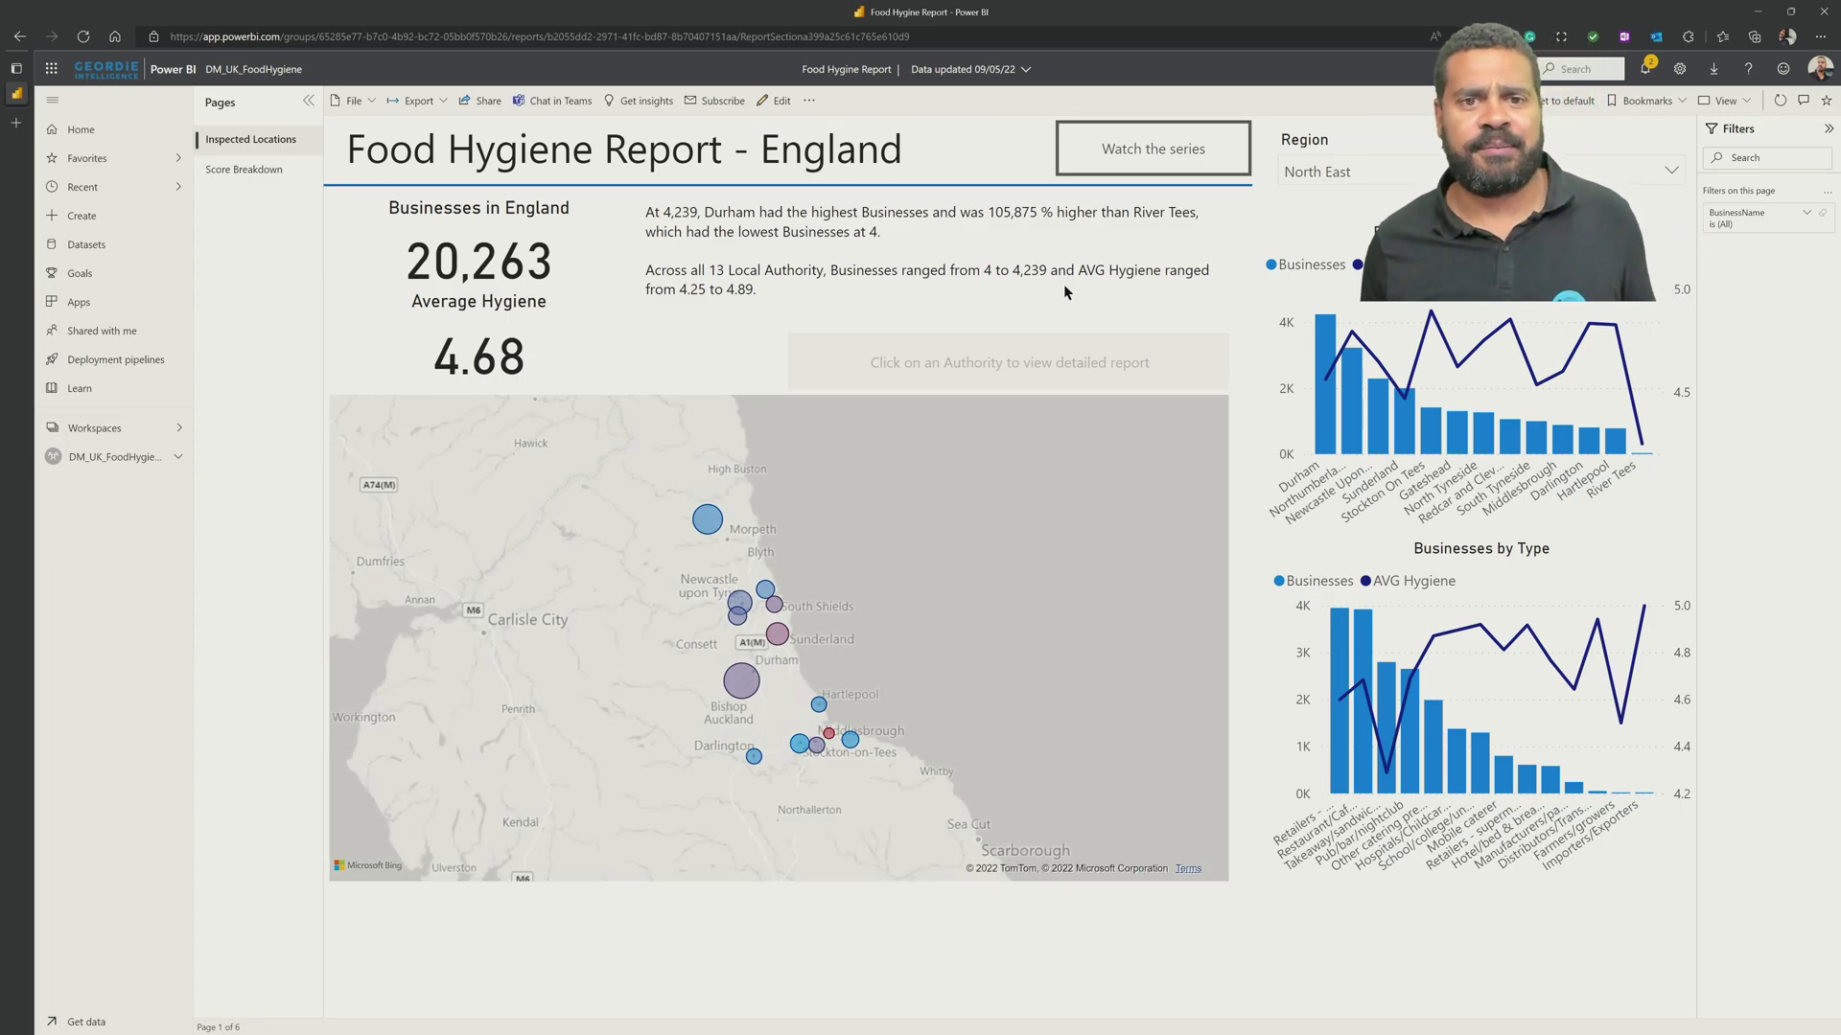
- Reset the Region slicer to North East and drill through to the detailed report for Newcastle Upon Tyne
click(1672, 142)
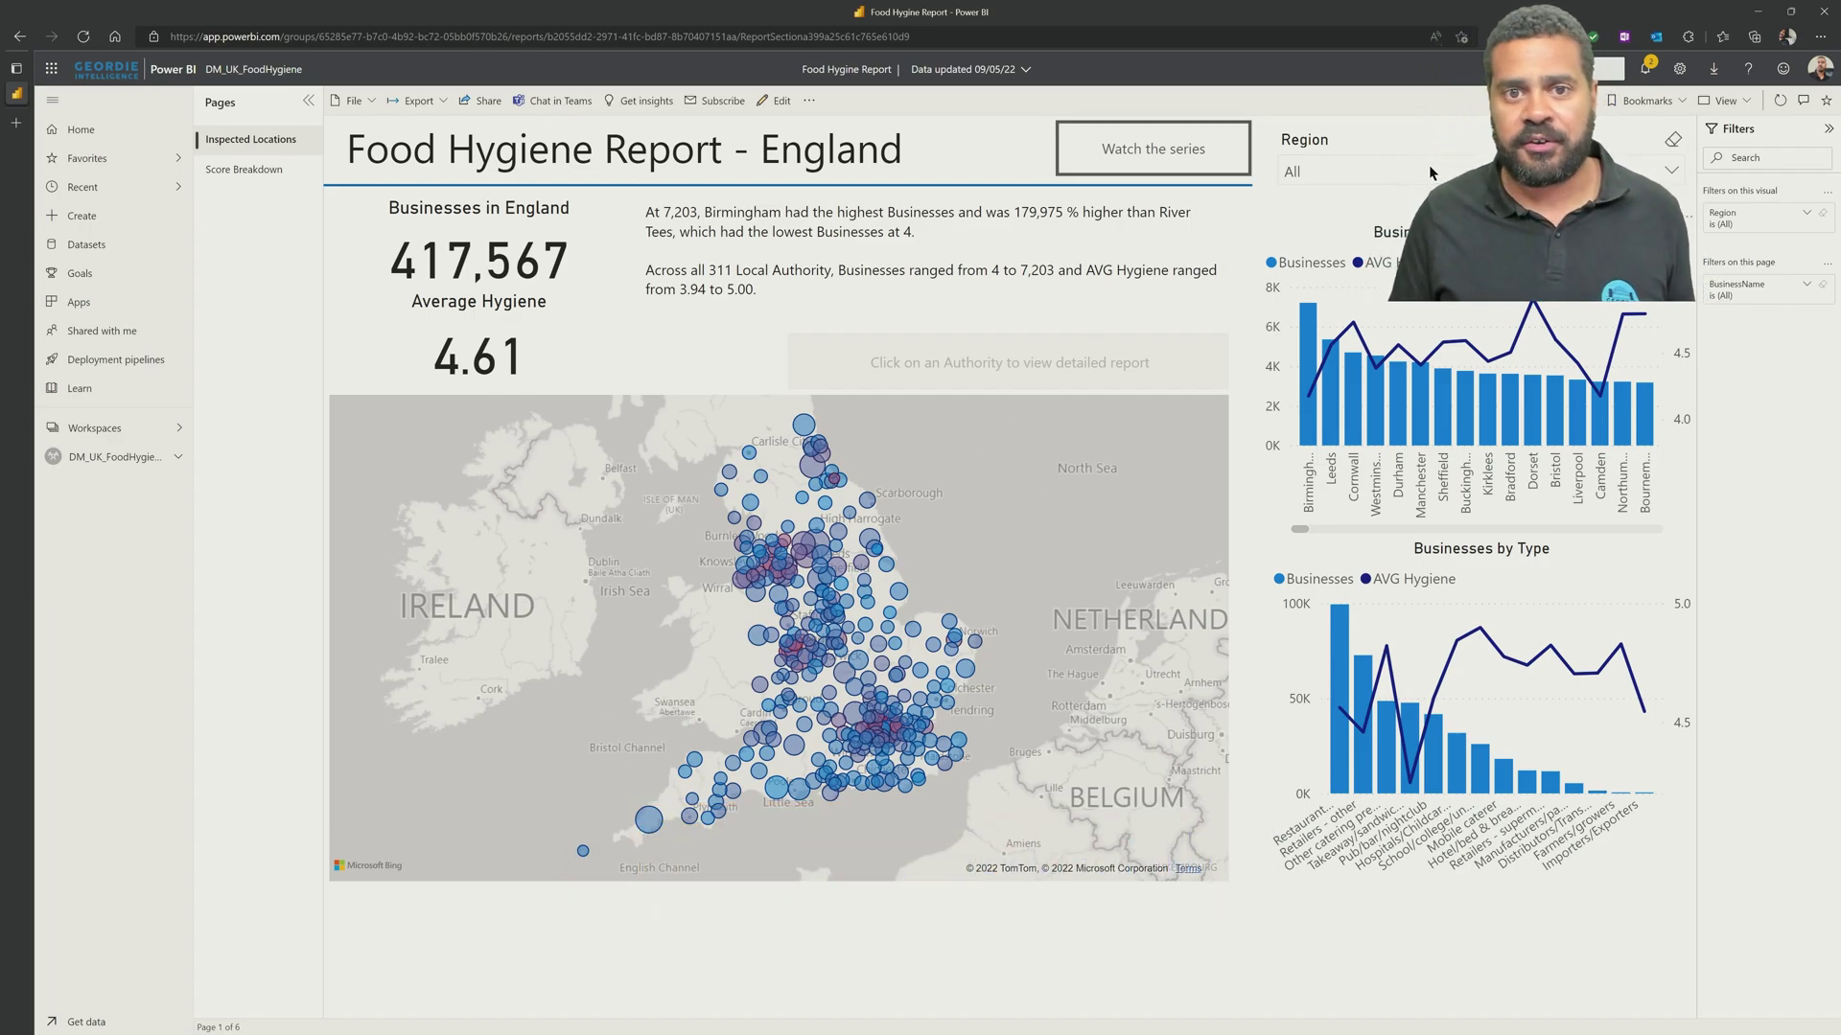
click(1361, 170)
click(1373, 265)
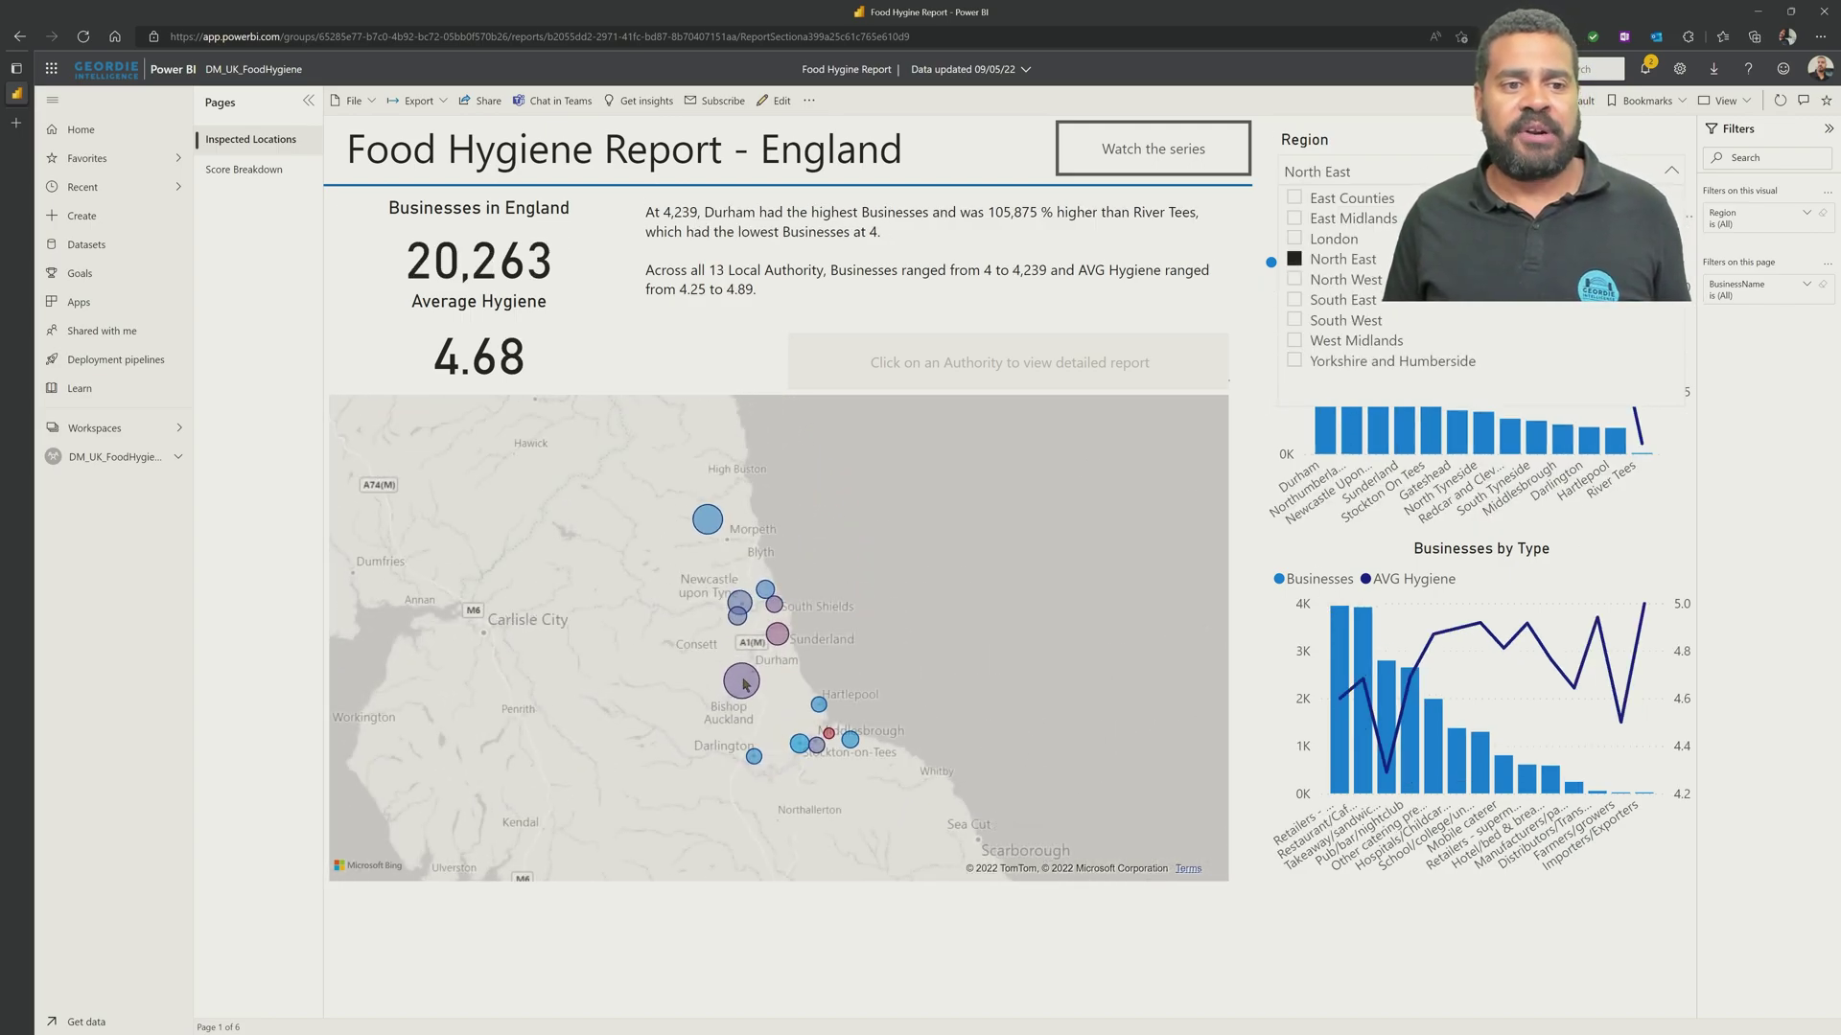
click(739, 602)
click(926, 379)
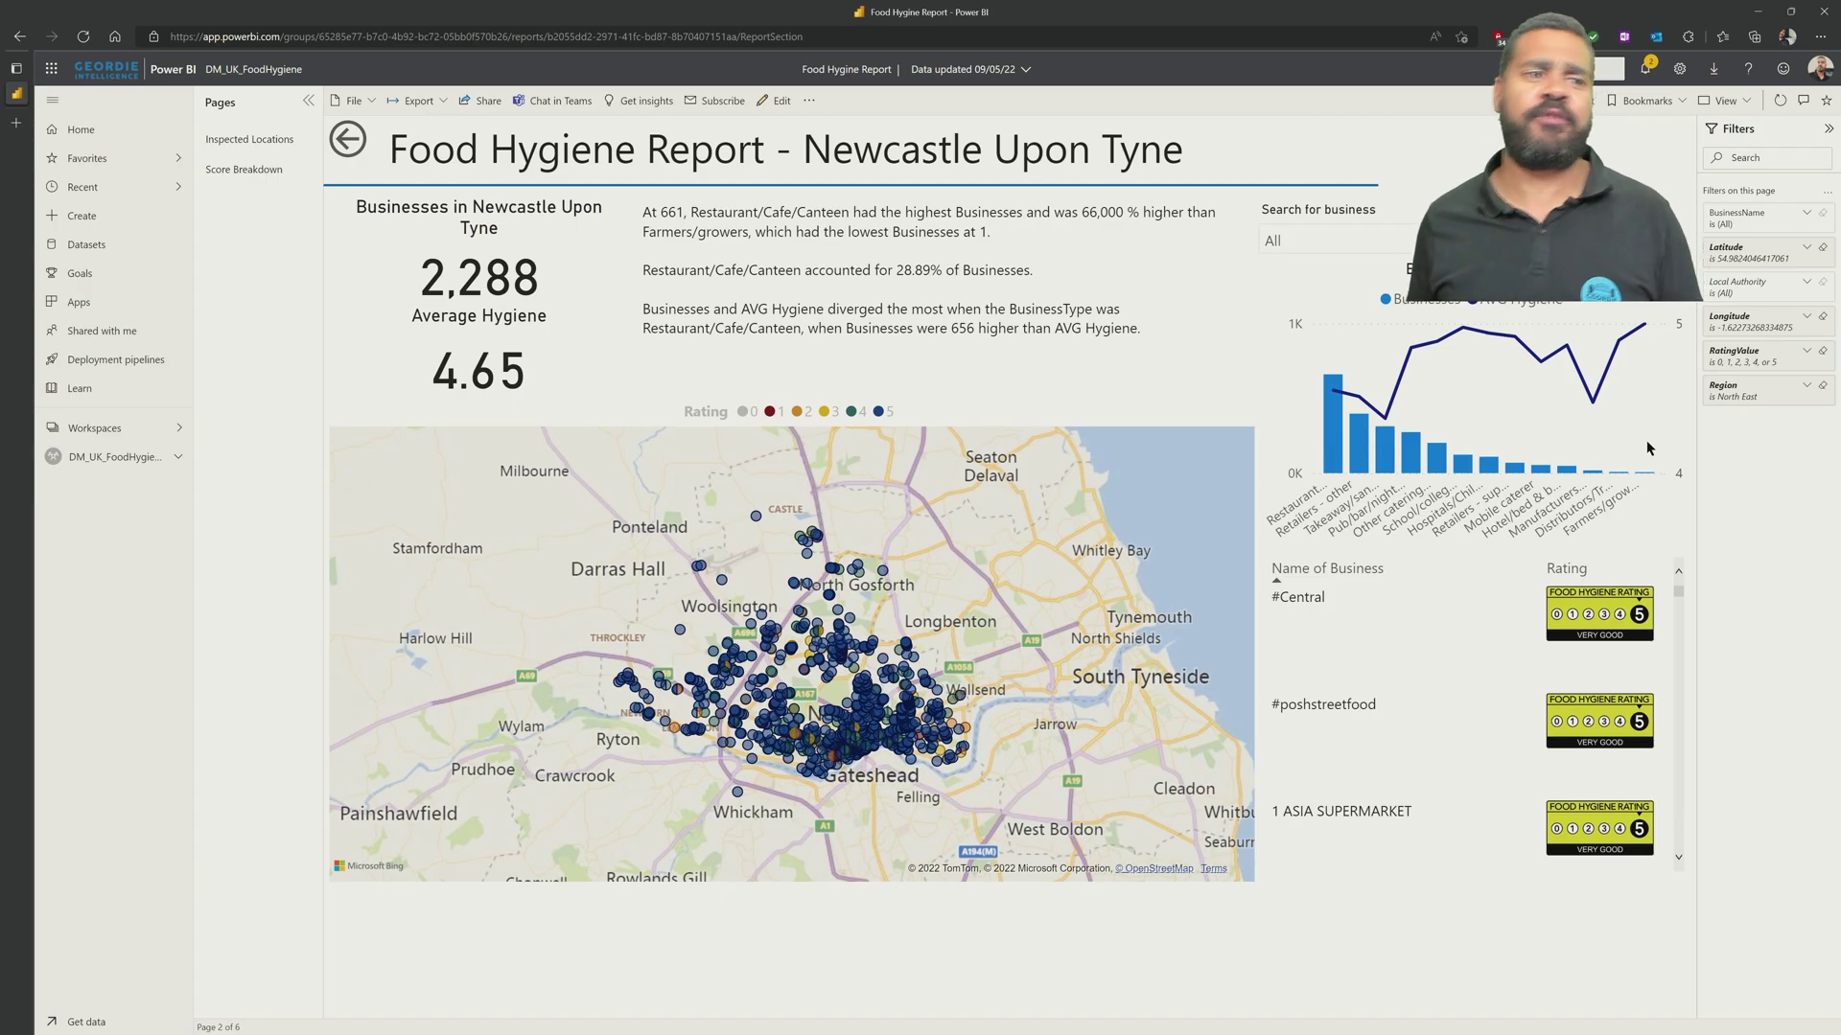
- Return to the DM_UK_FoodHygiene lineage and open the details page of the Food Hygine Report dataset
click(121, 458)
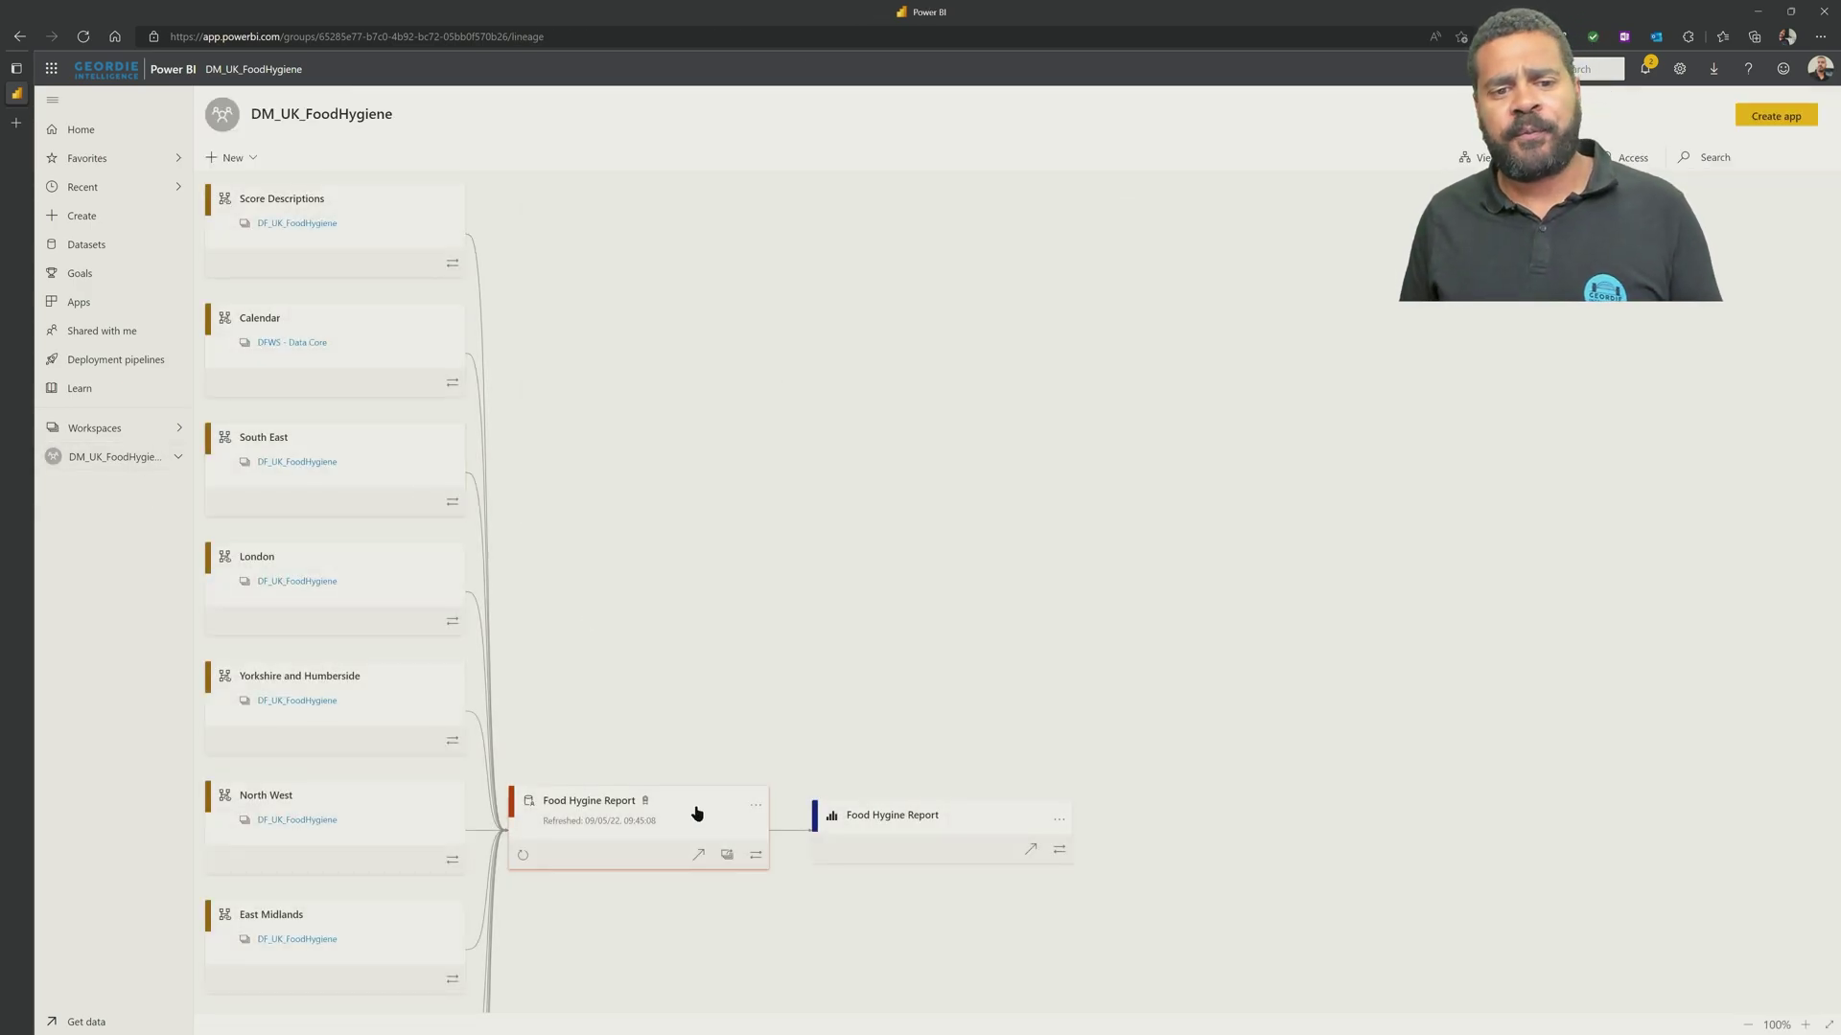
click(687, 818)
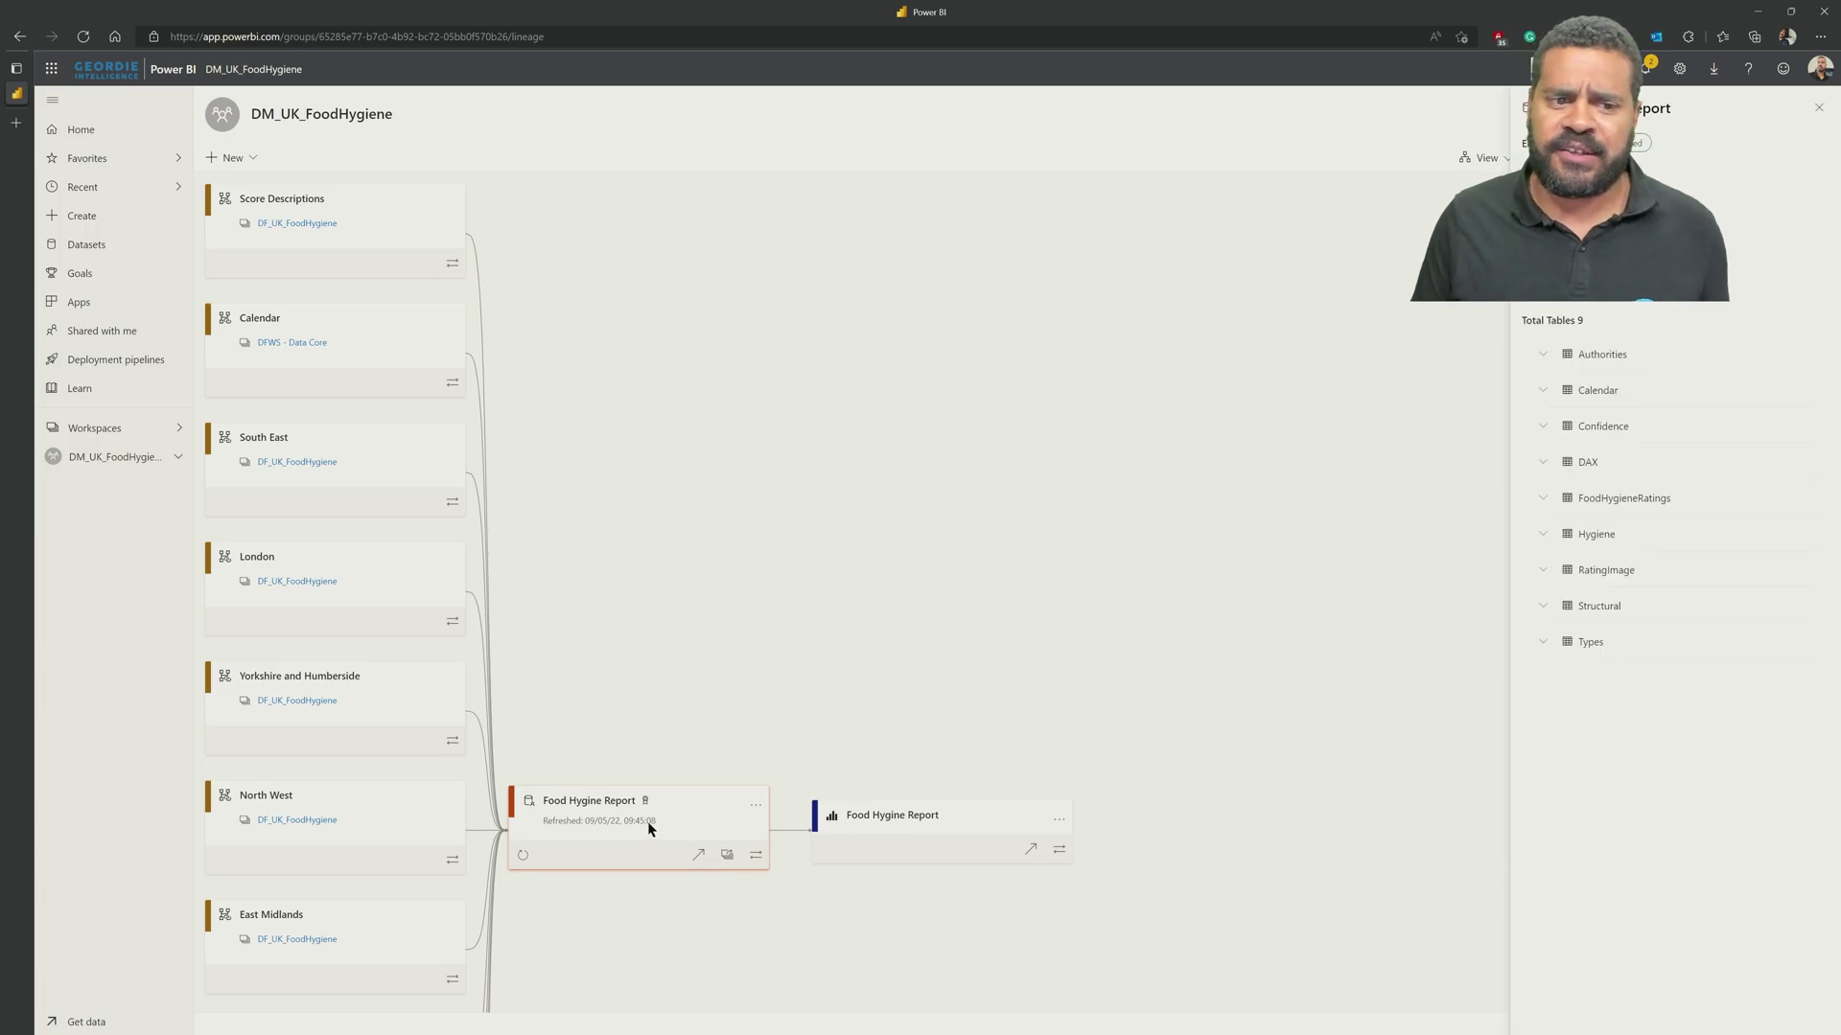
click(700, 854)
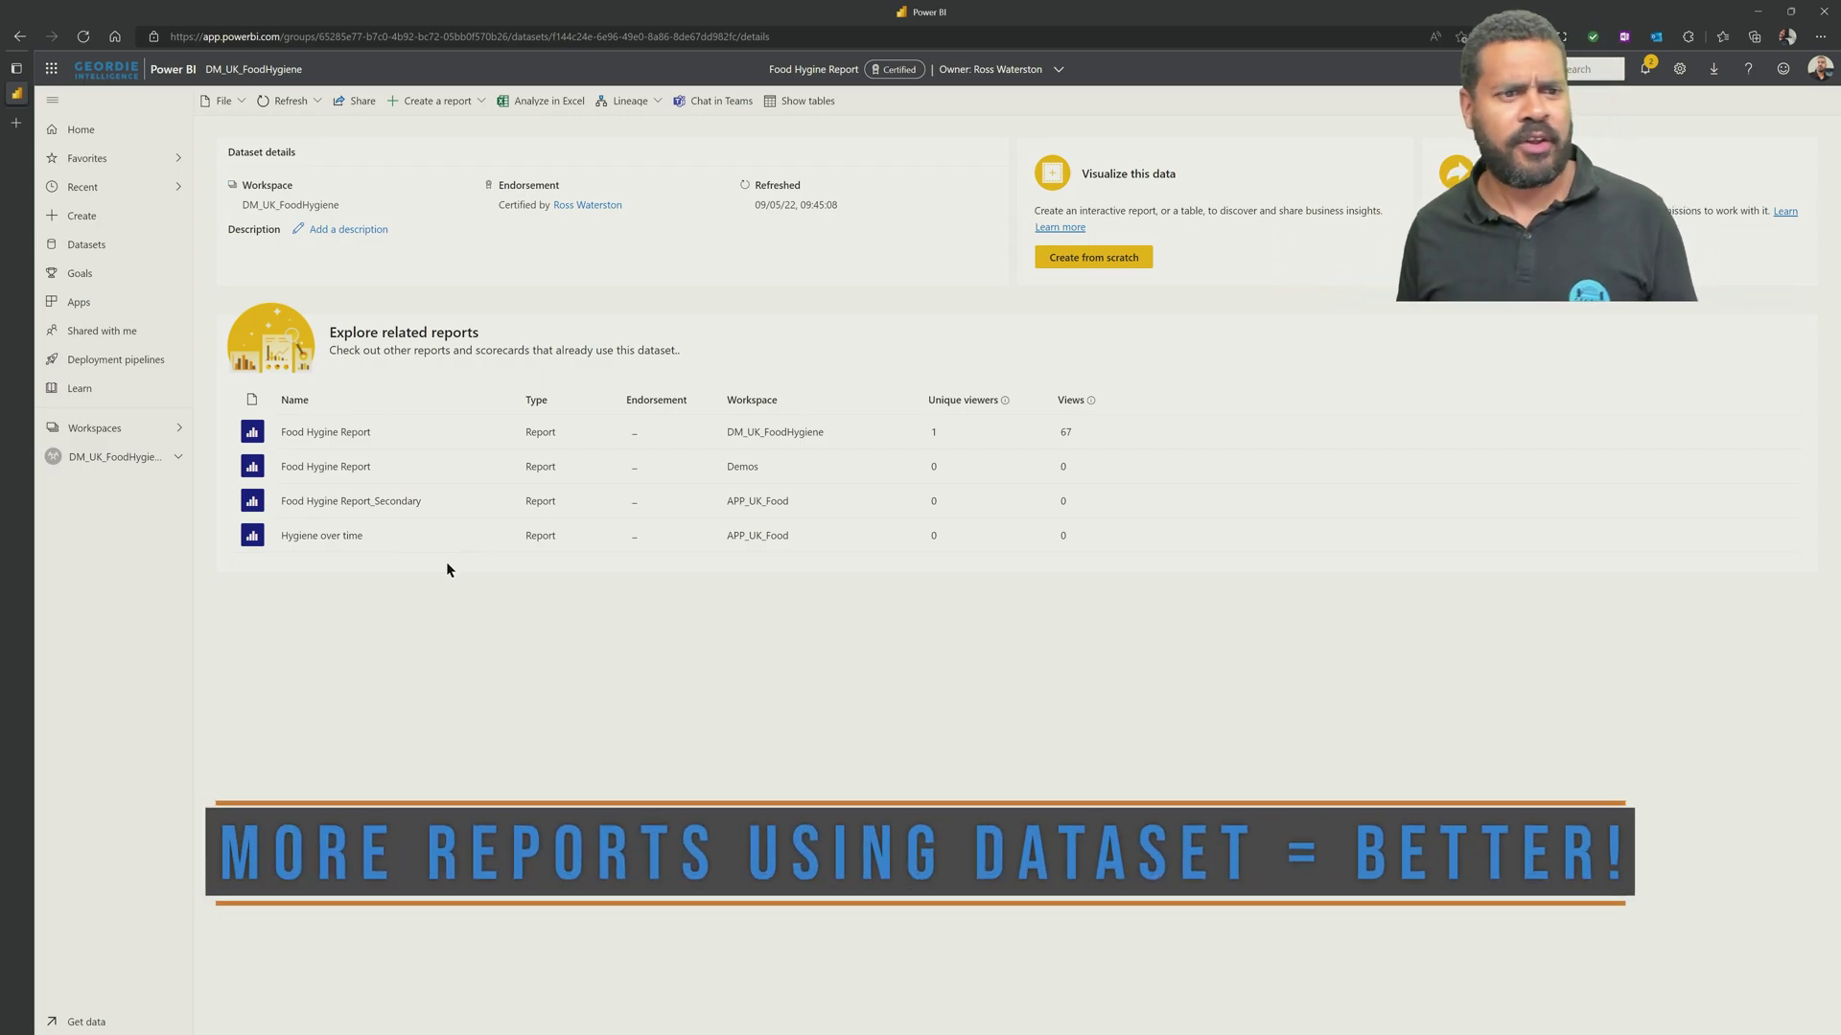
- View the Hygiene over time report, check the 2022 average hygiene bar, and return to the dataset details
click(357, 535)
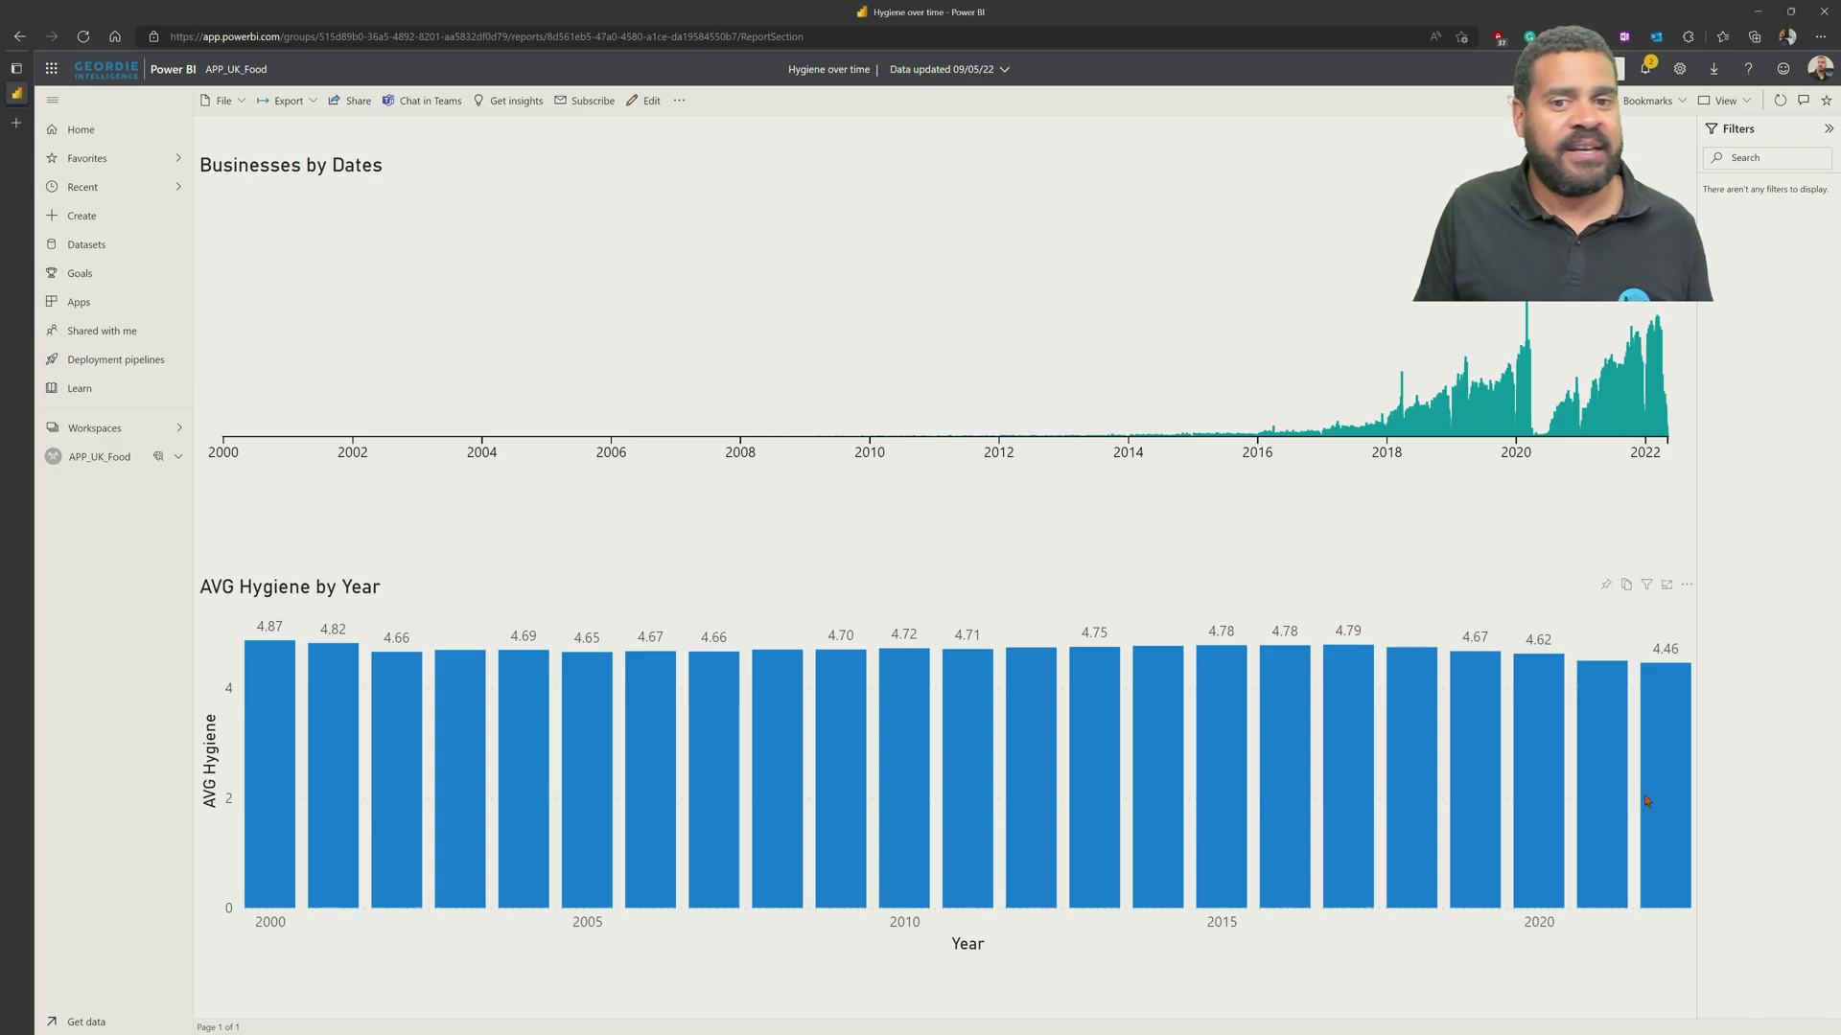
mouse_move(1664, 772)
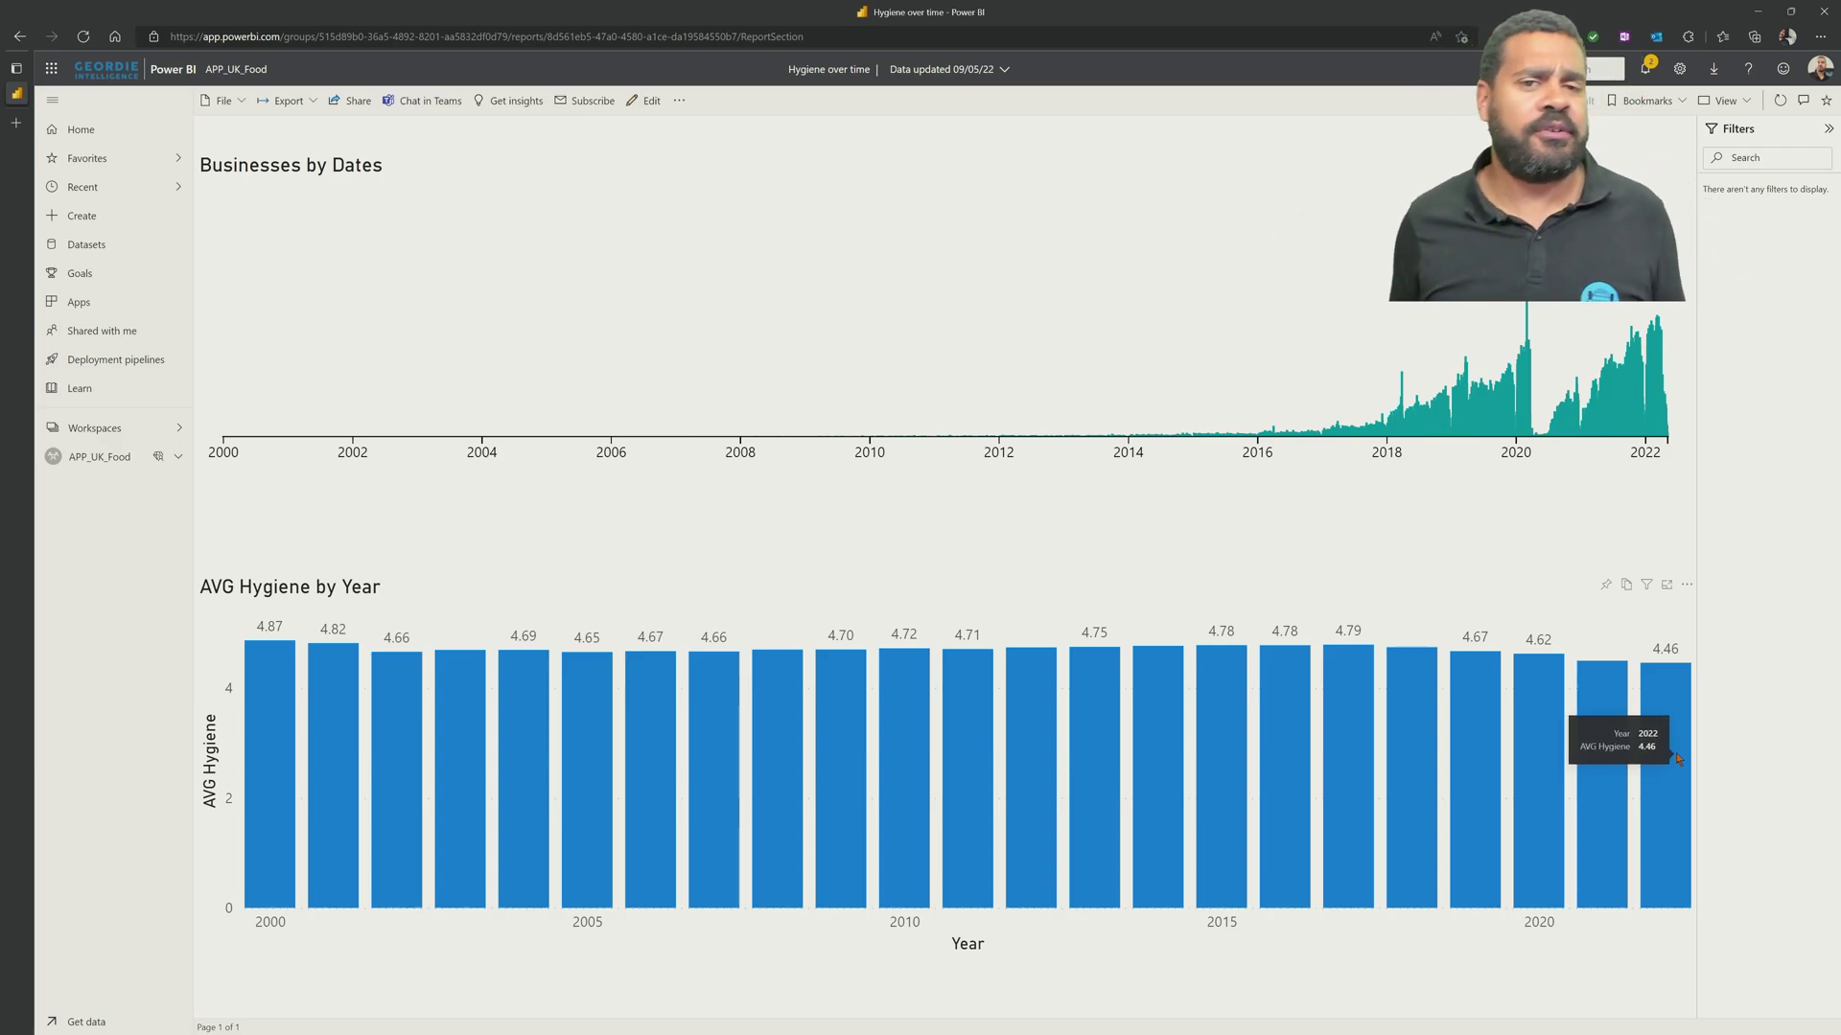
click(115, 437)
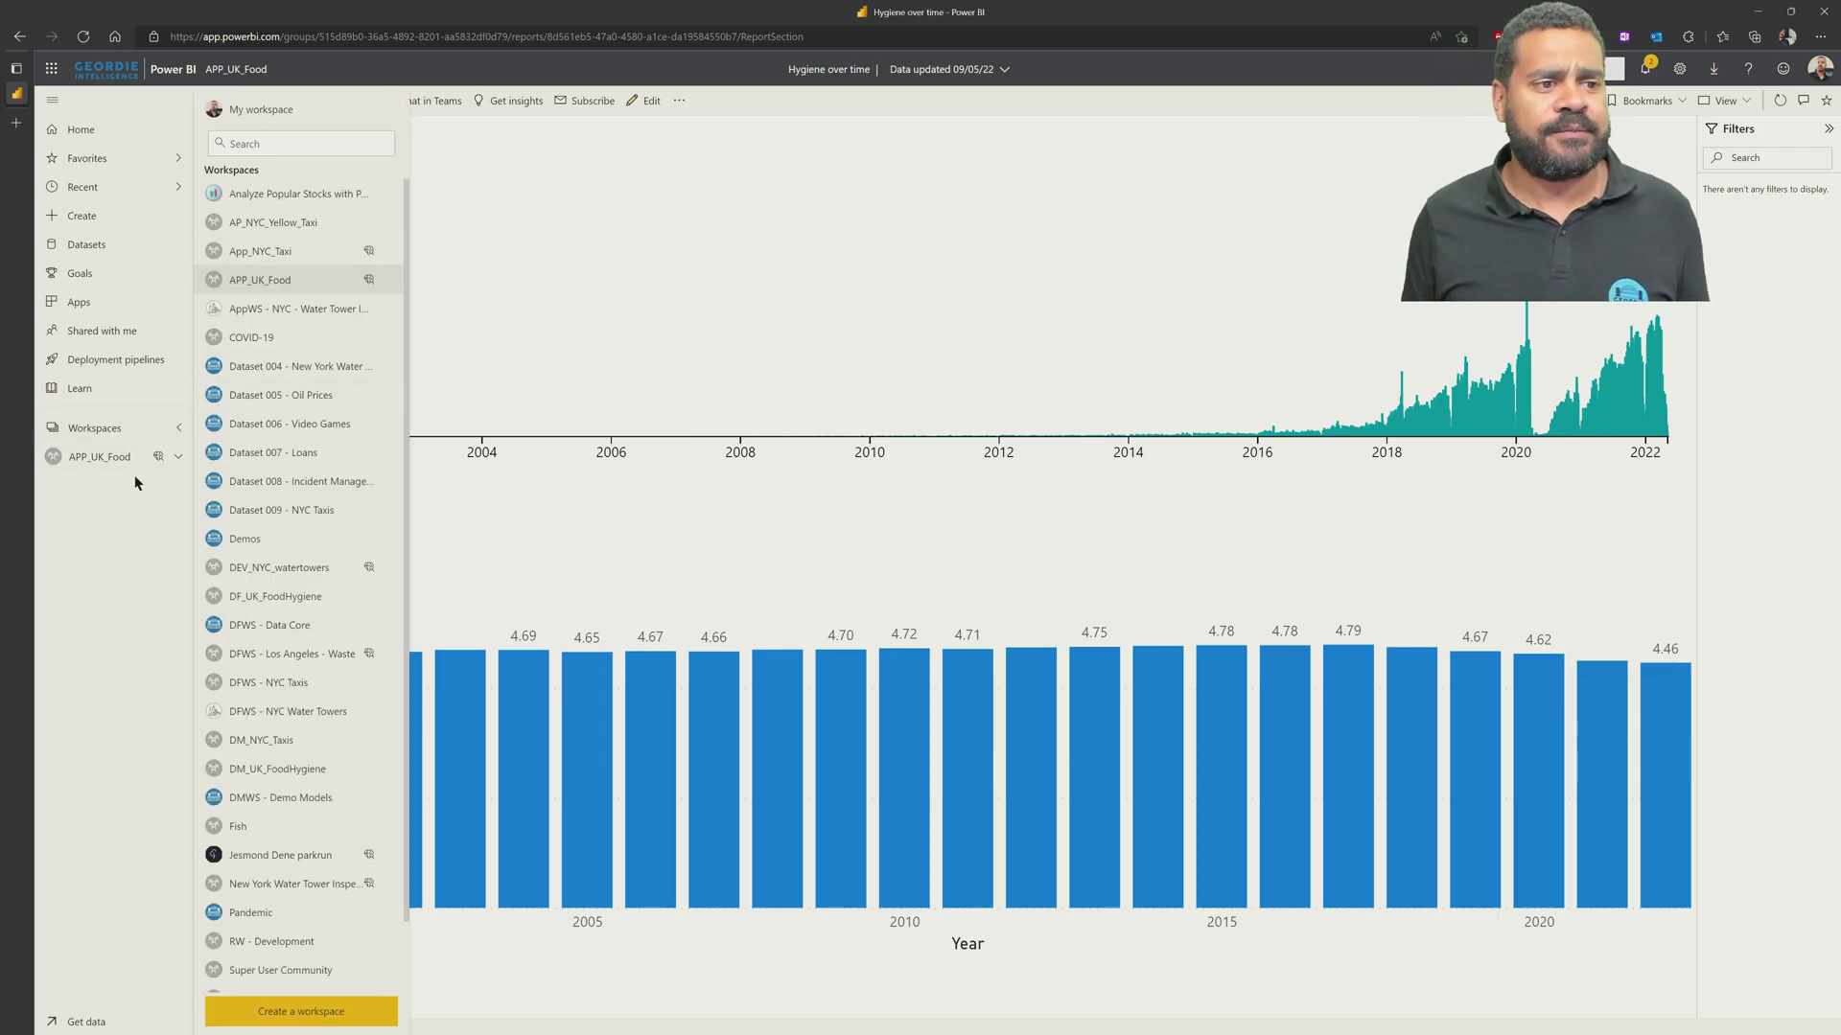
click(18, 37)
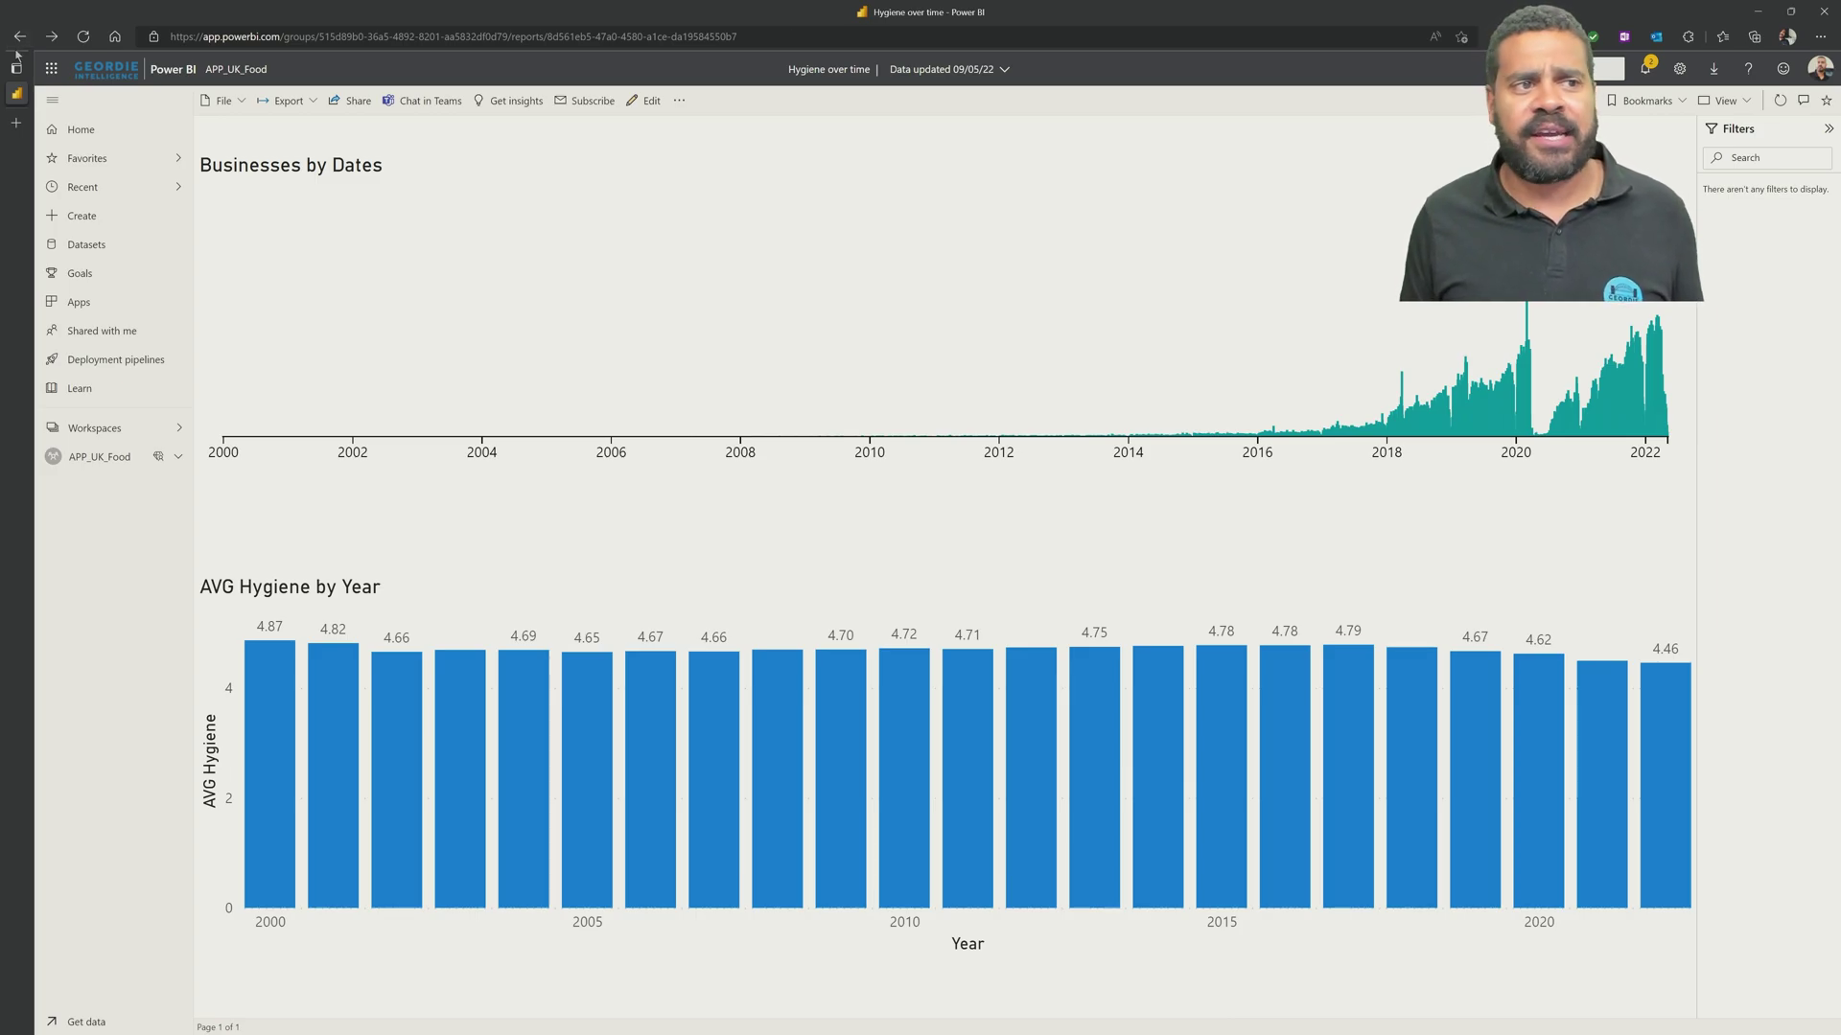
click(19, 39)
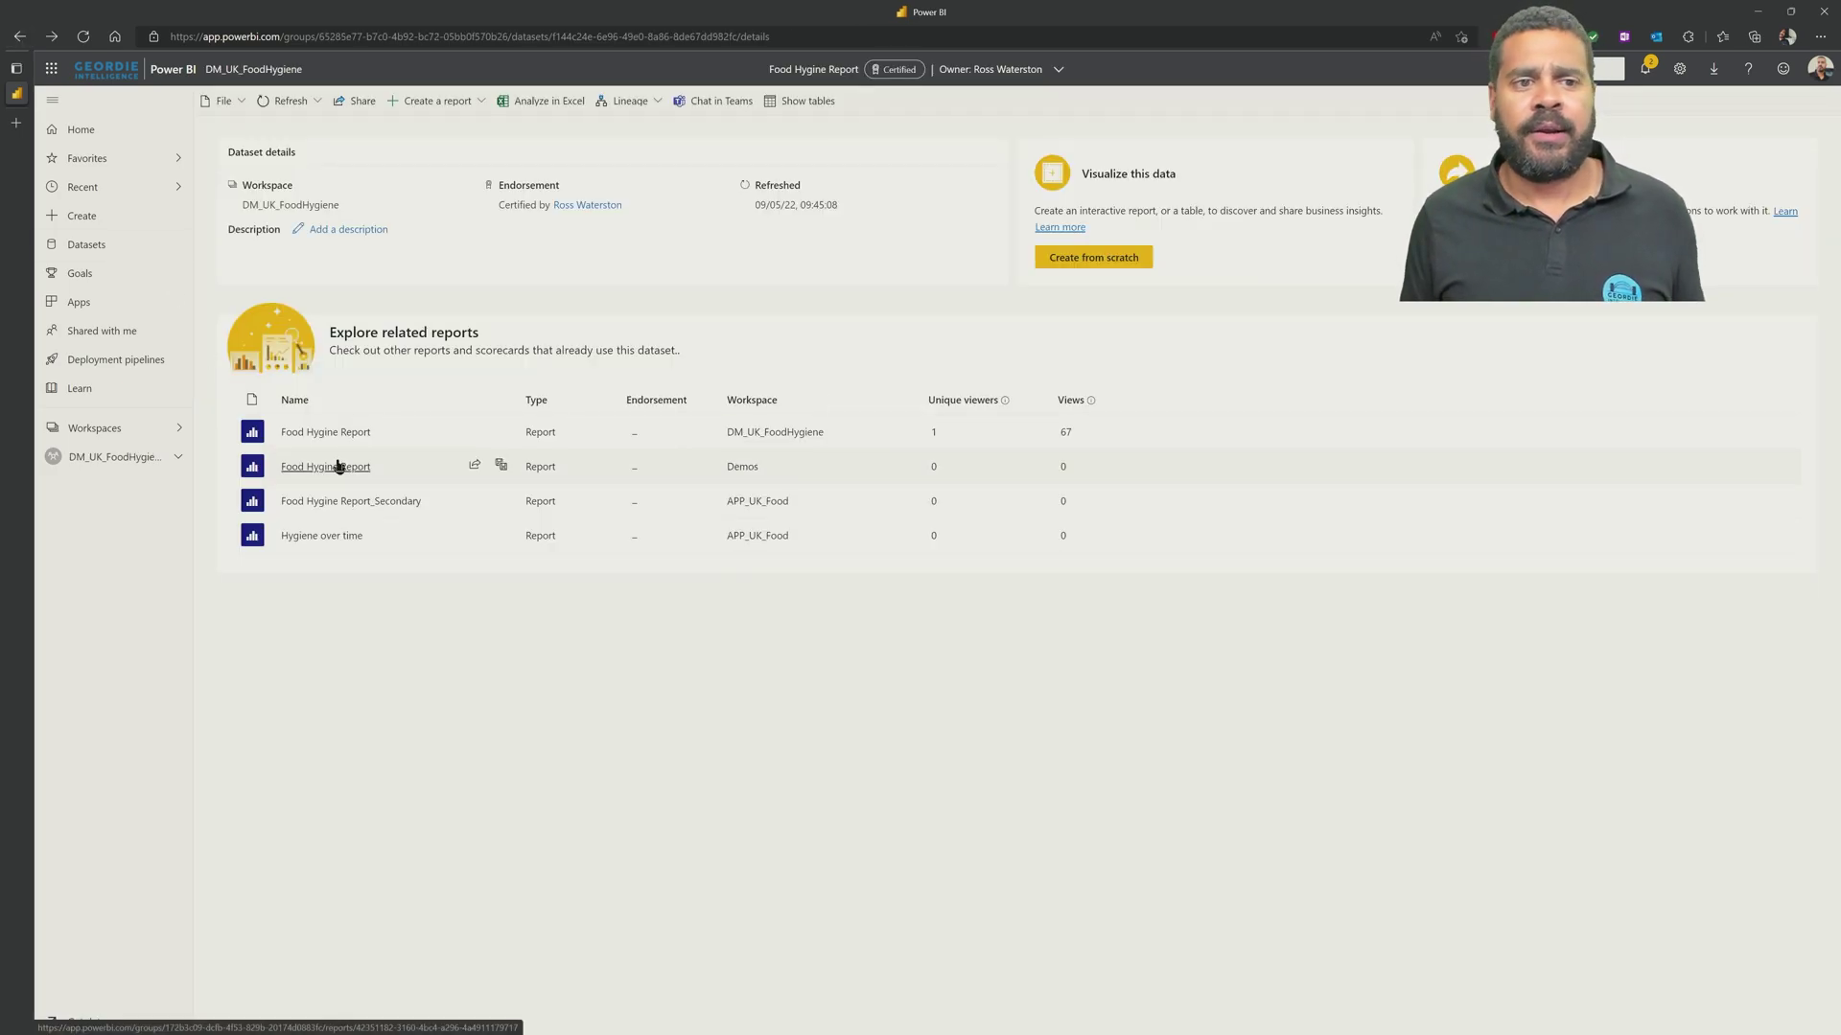
- Open the DM_UK_FoodHygiene workspace's Food Hygine Report in a new browser tab and switch to it
right_click(338, 439)
click(374, 448)
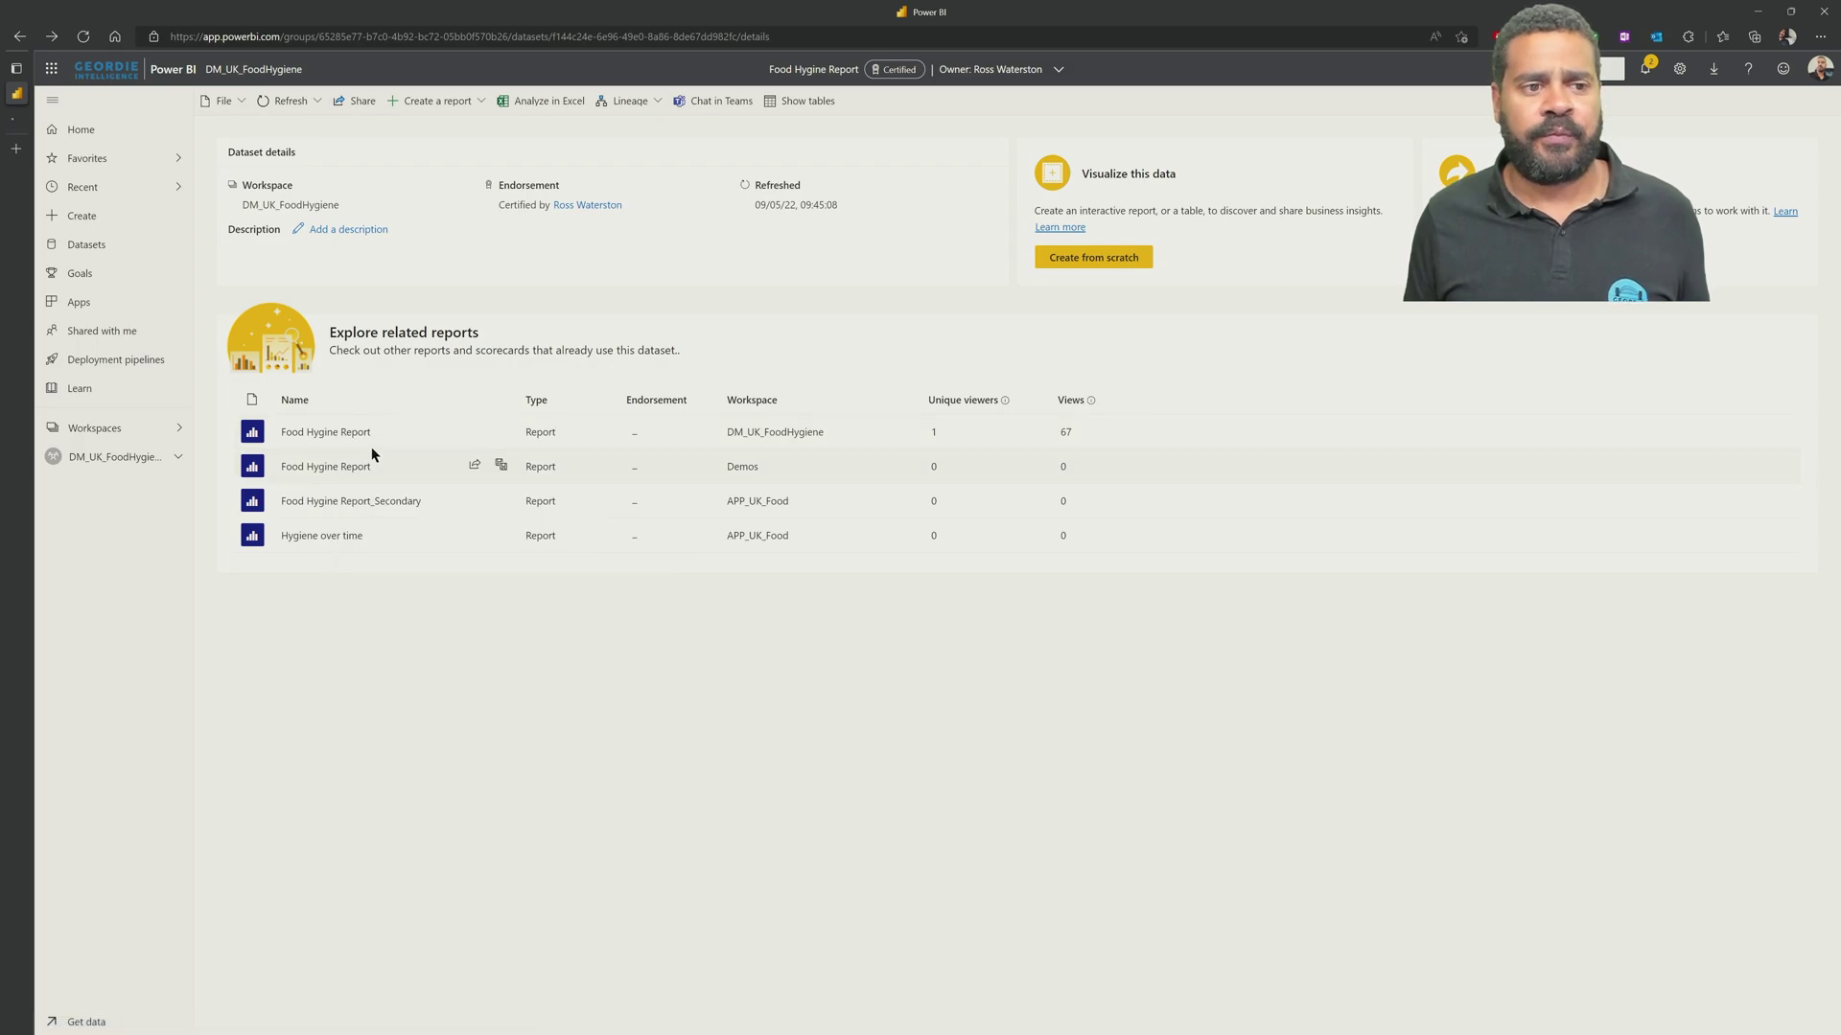
click(16, 119)
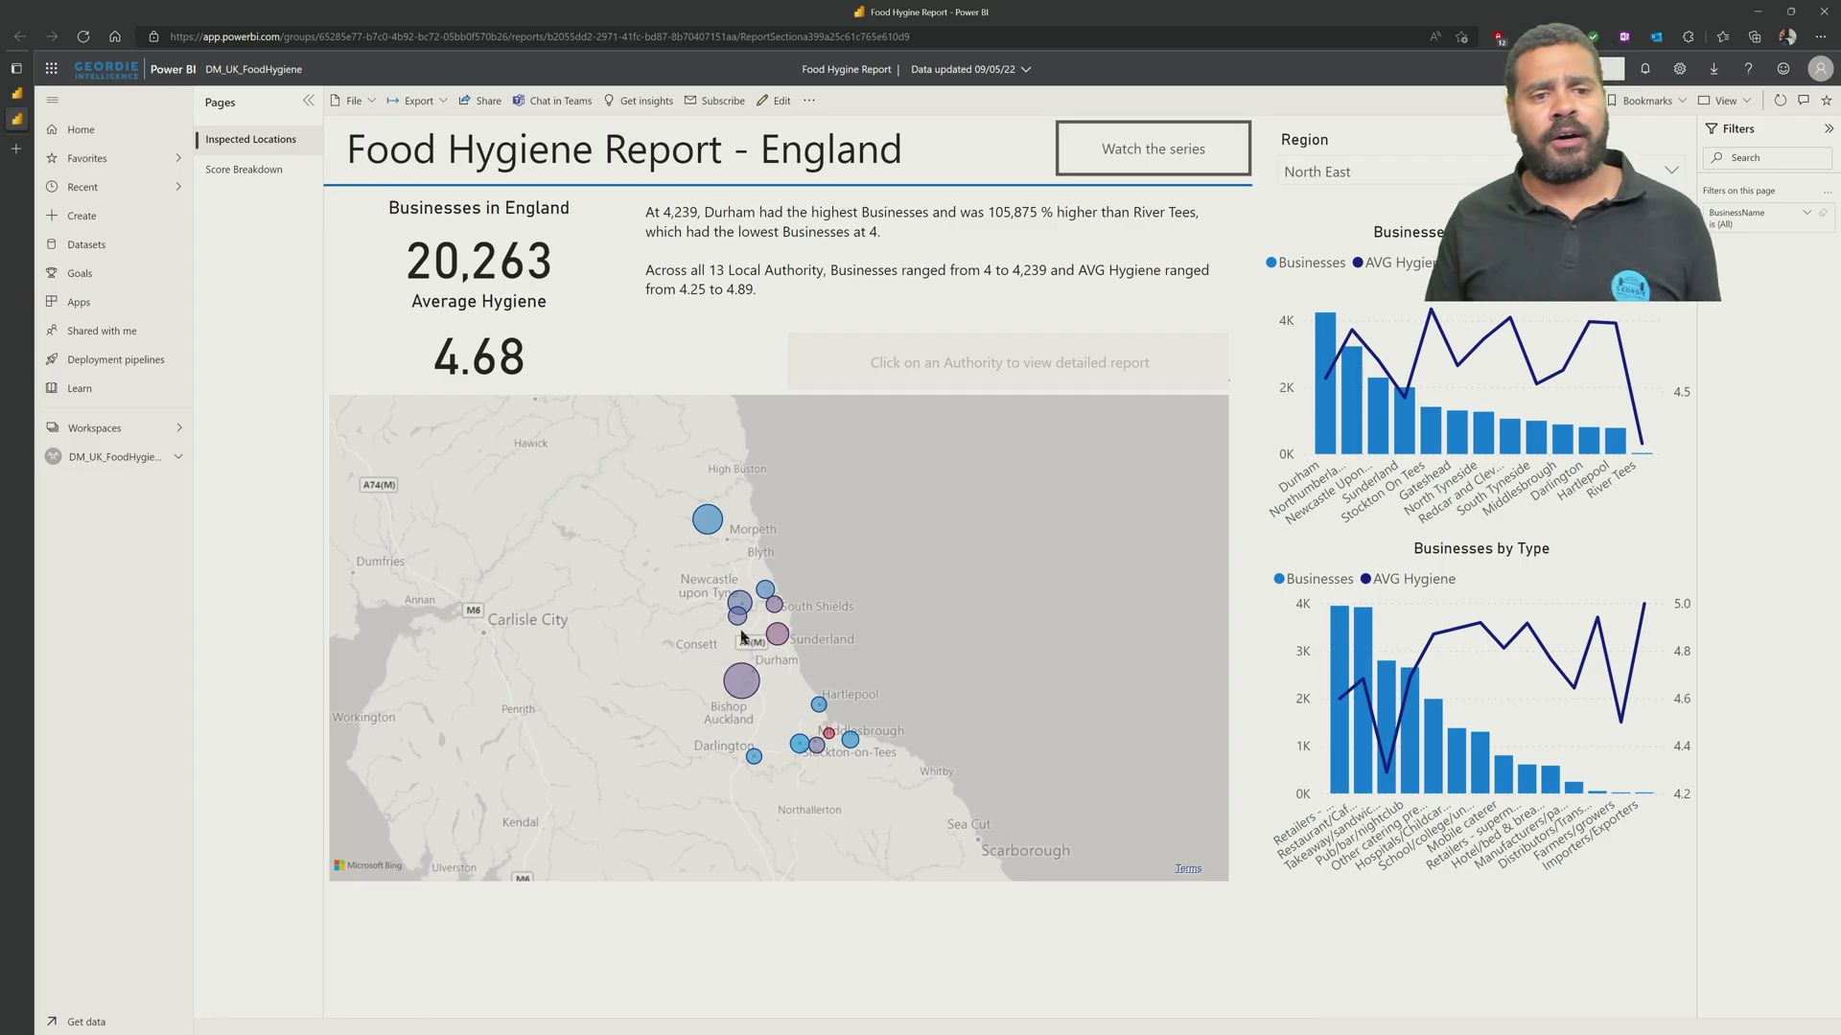
- Drill through to the Newcastle Upon Tyne report and enlarge the map around Exhibition Park to inspect individual businesses
click(746, 608)
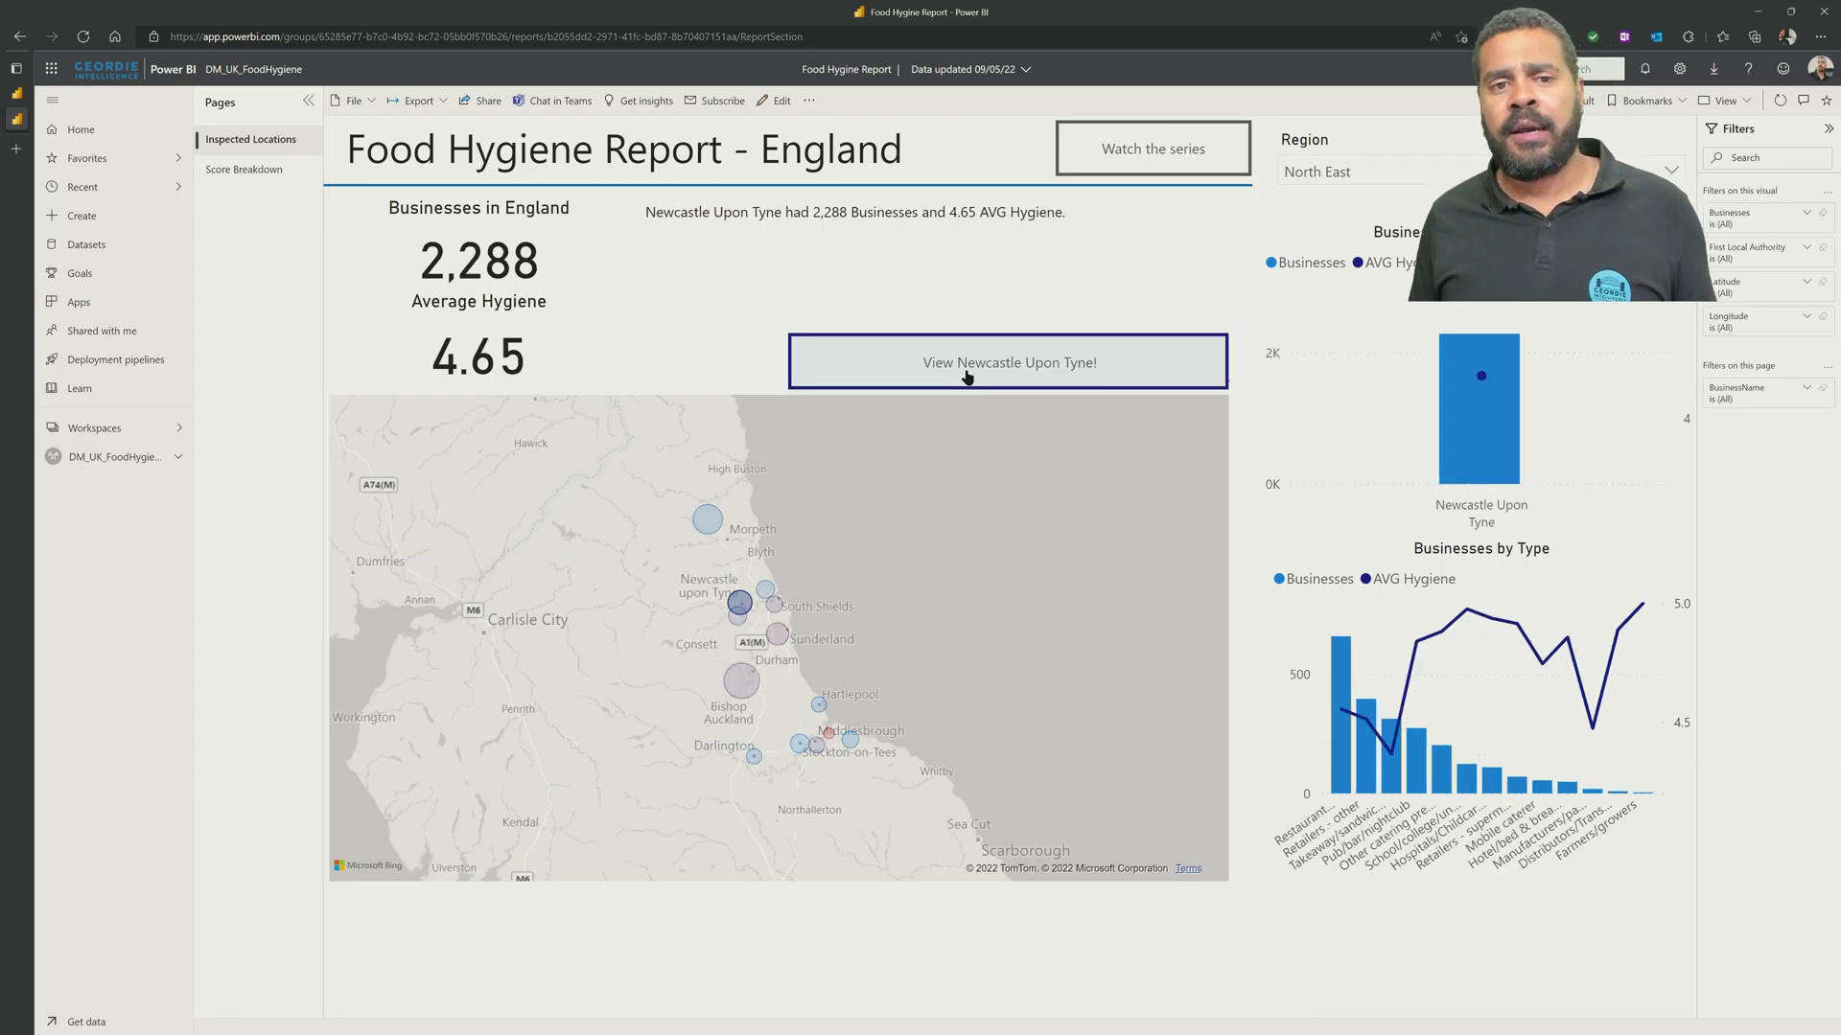
click(968, 383)
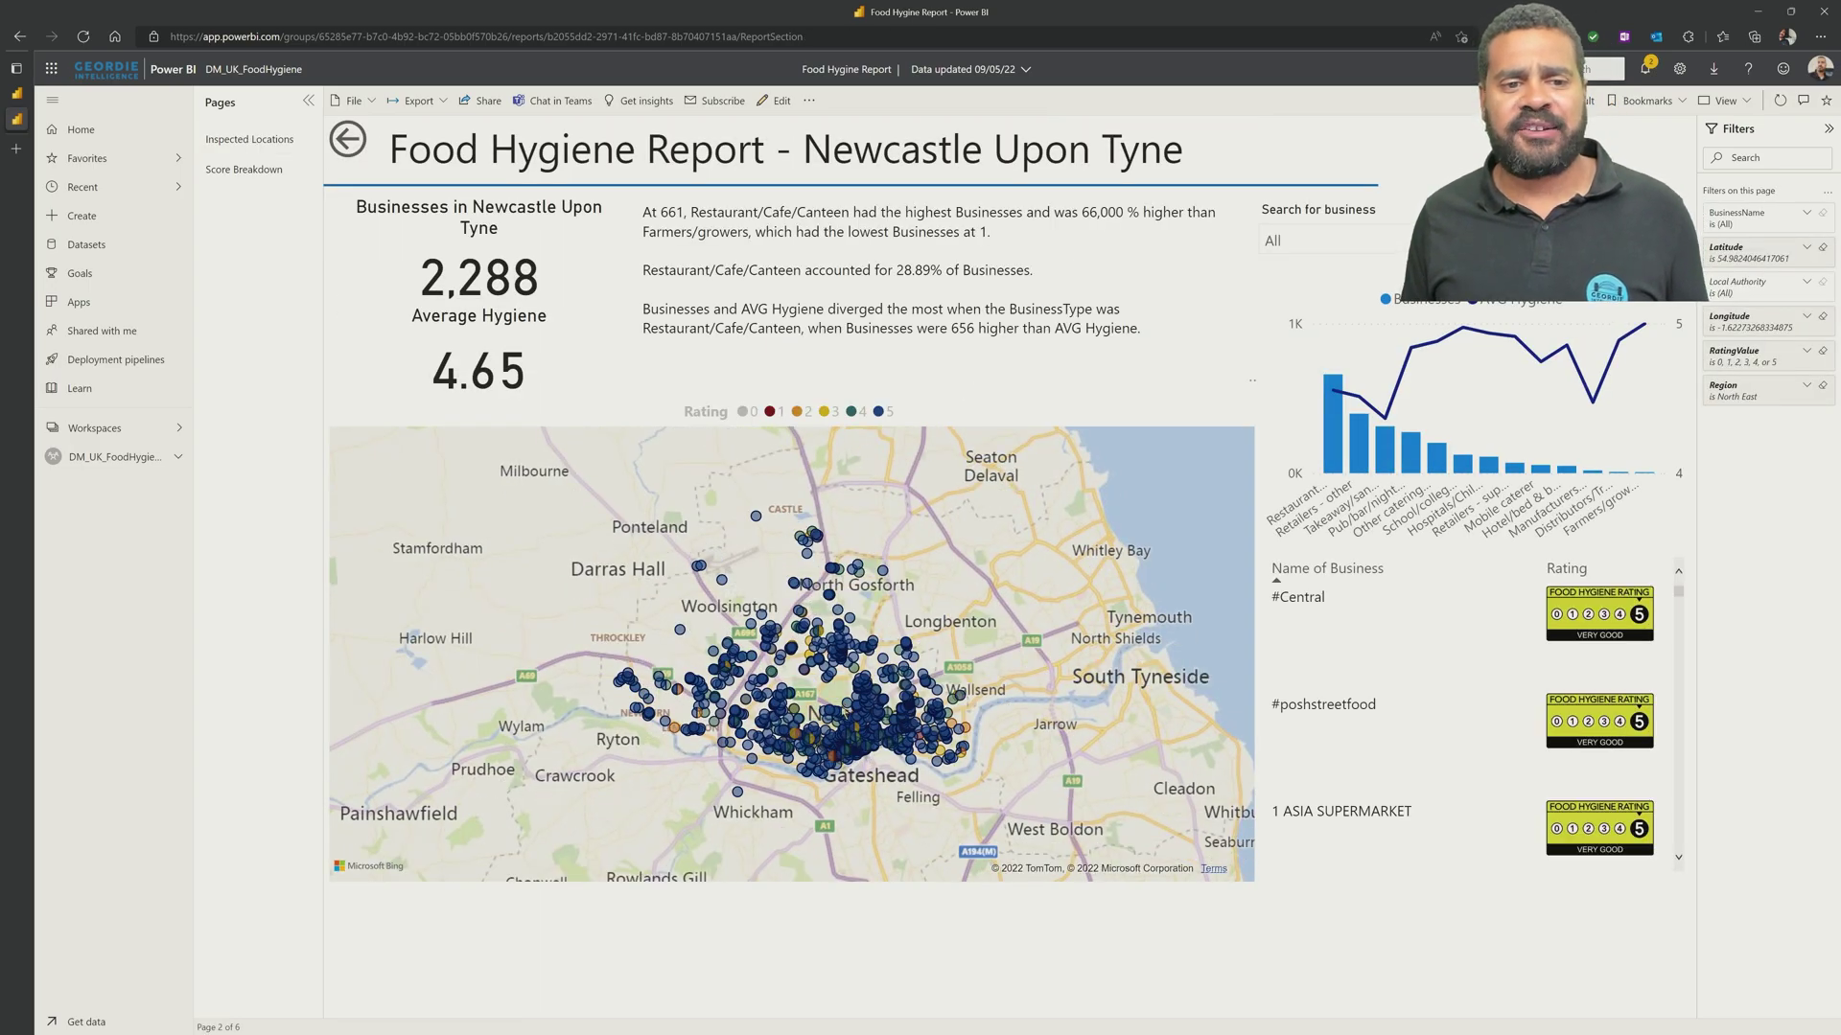
scroll(828, 694, up, 5)
scroll(829, 690, up, 5)
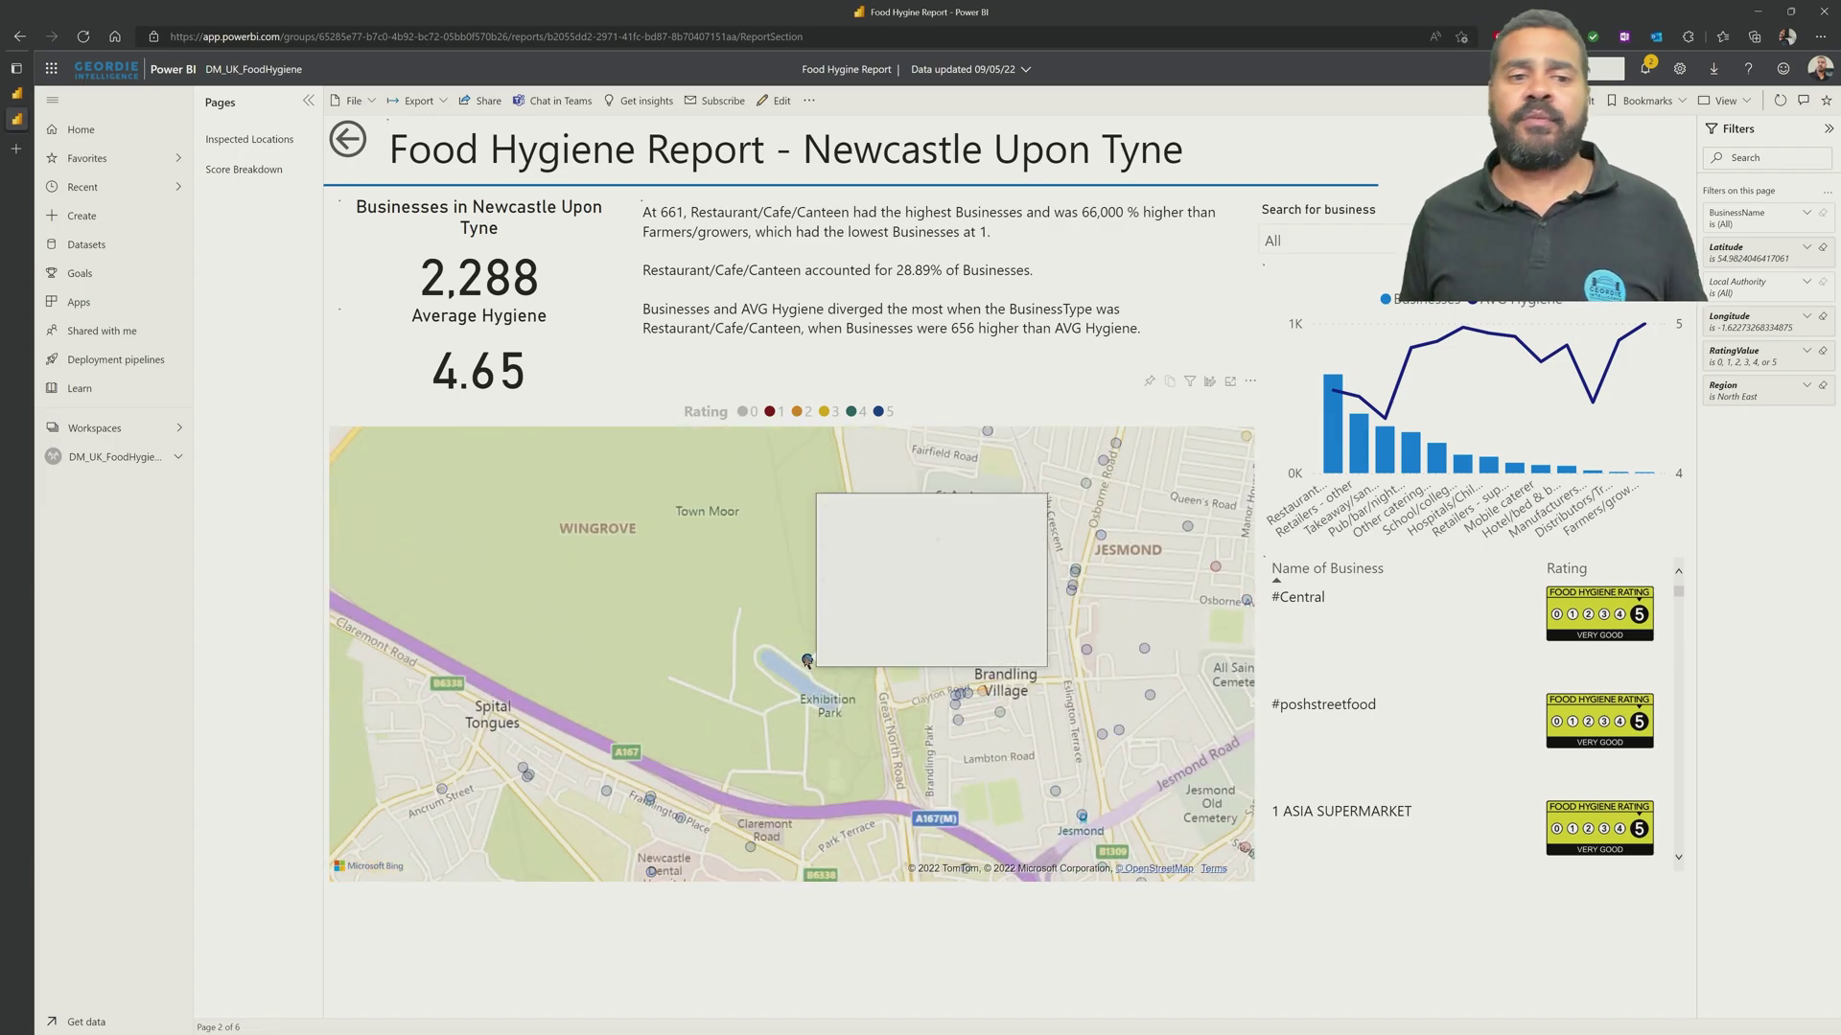
- Check the rating of the business marker at Exhibition Park, and inspect the city-centre businesses around Westgate Road on the map
click(807, 658)
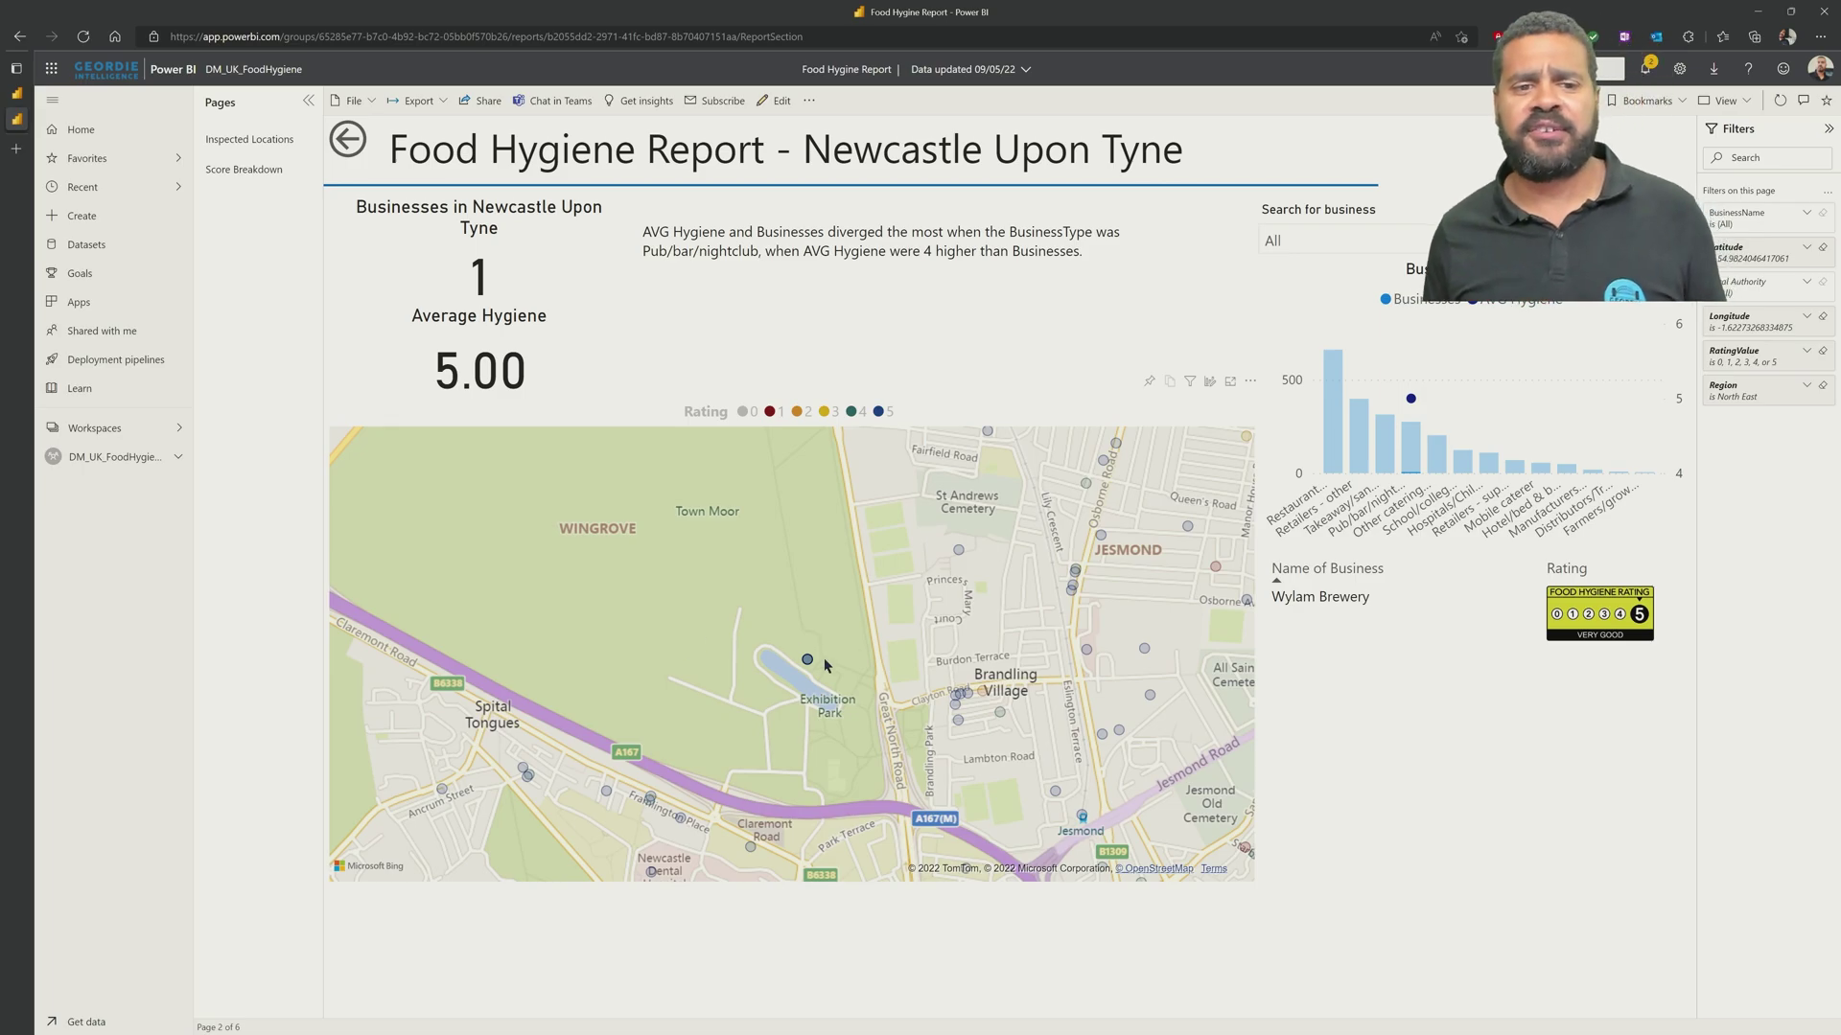
click(817, 656)
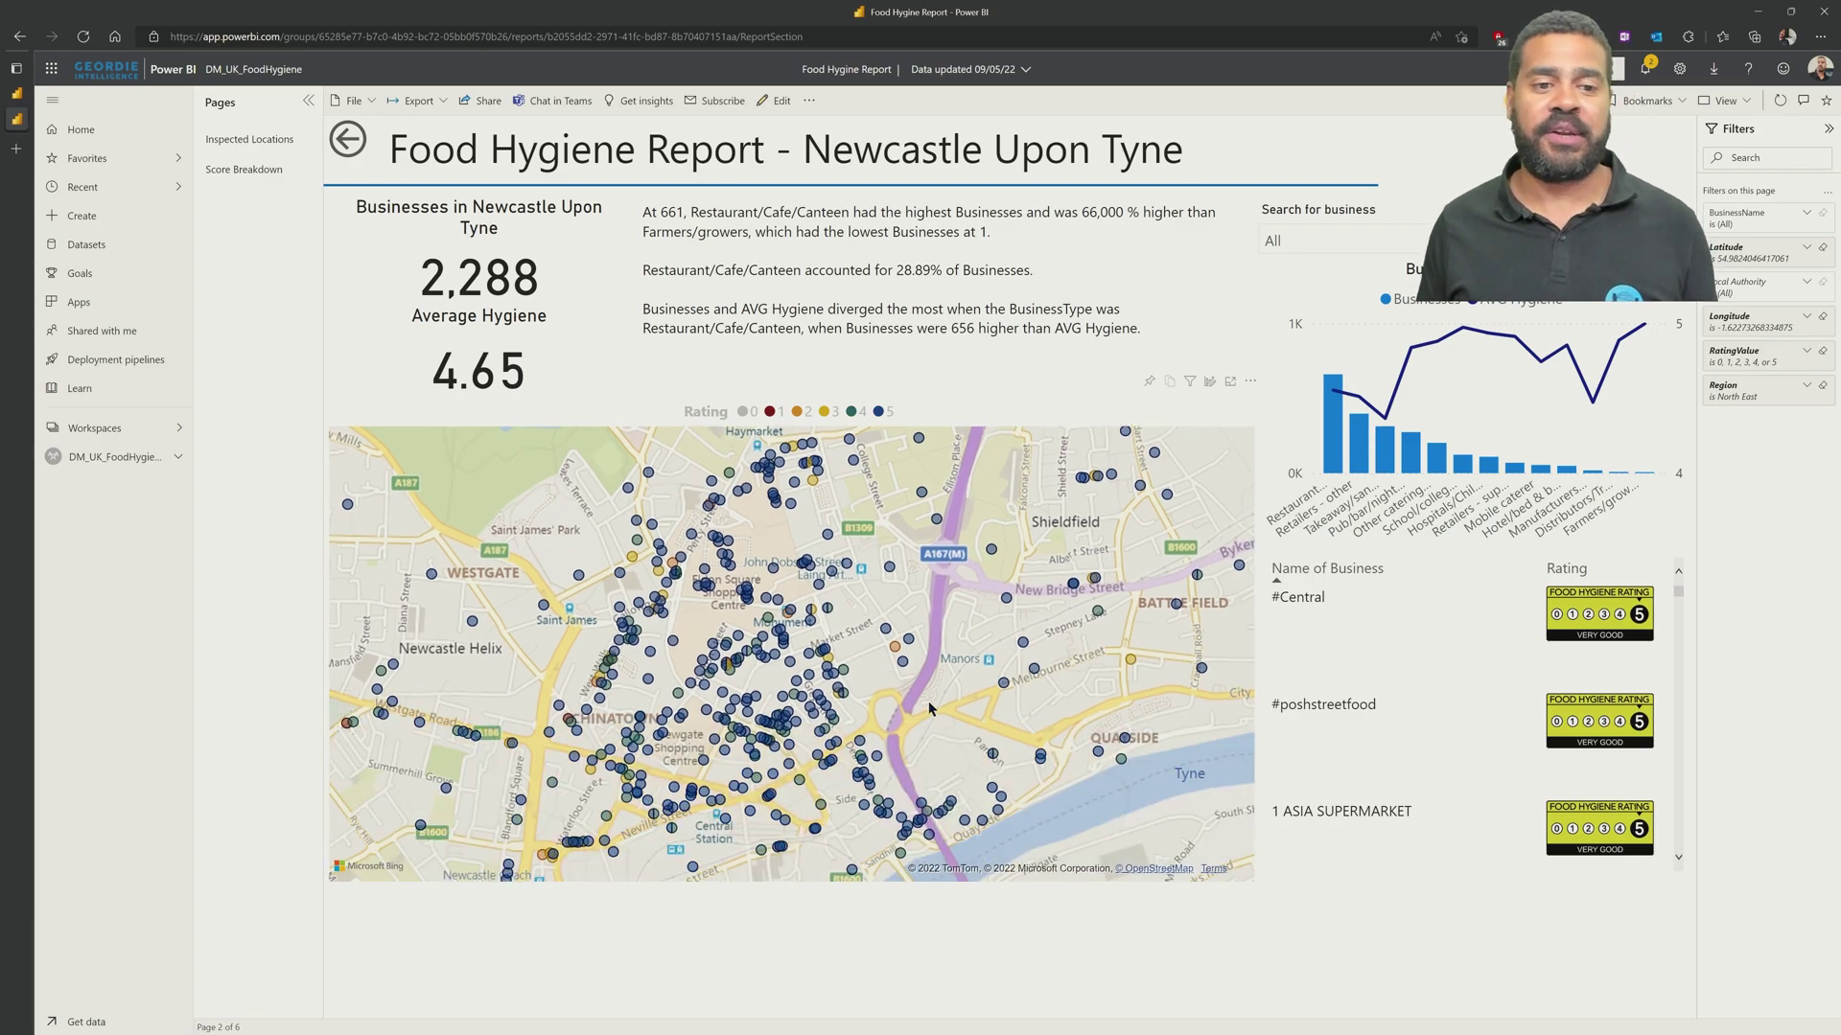
scroll(925, 690, up, 4)
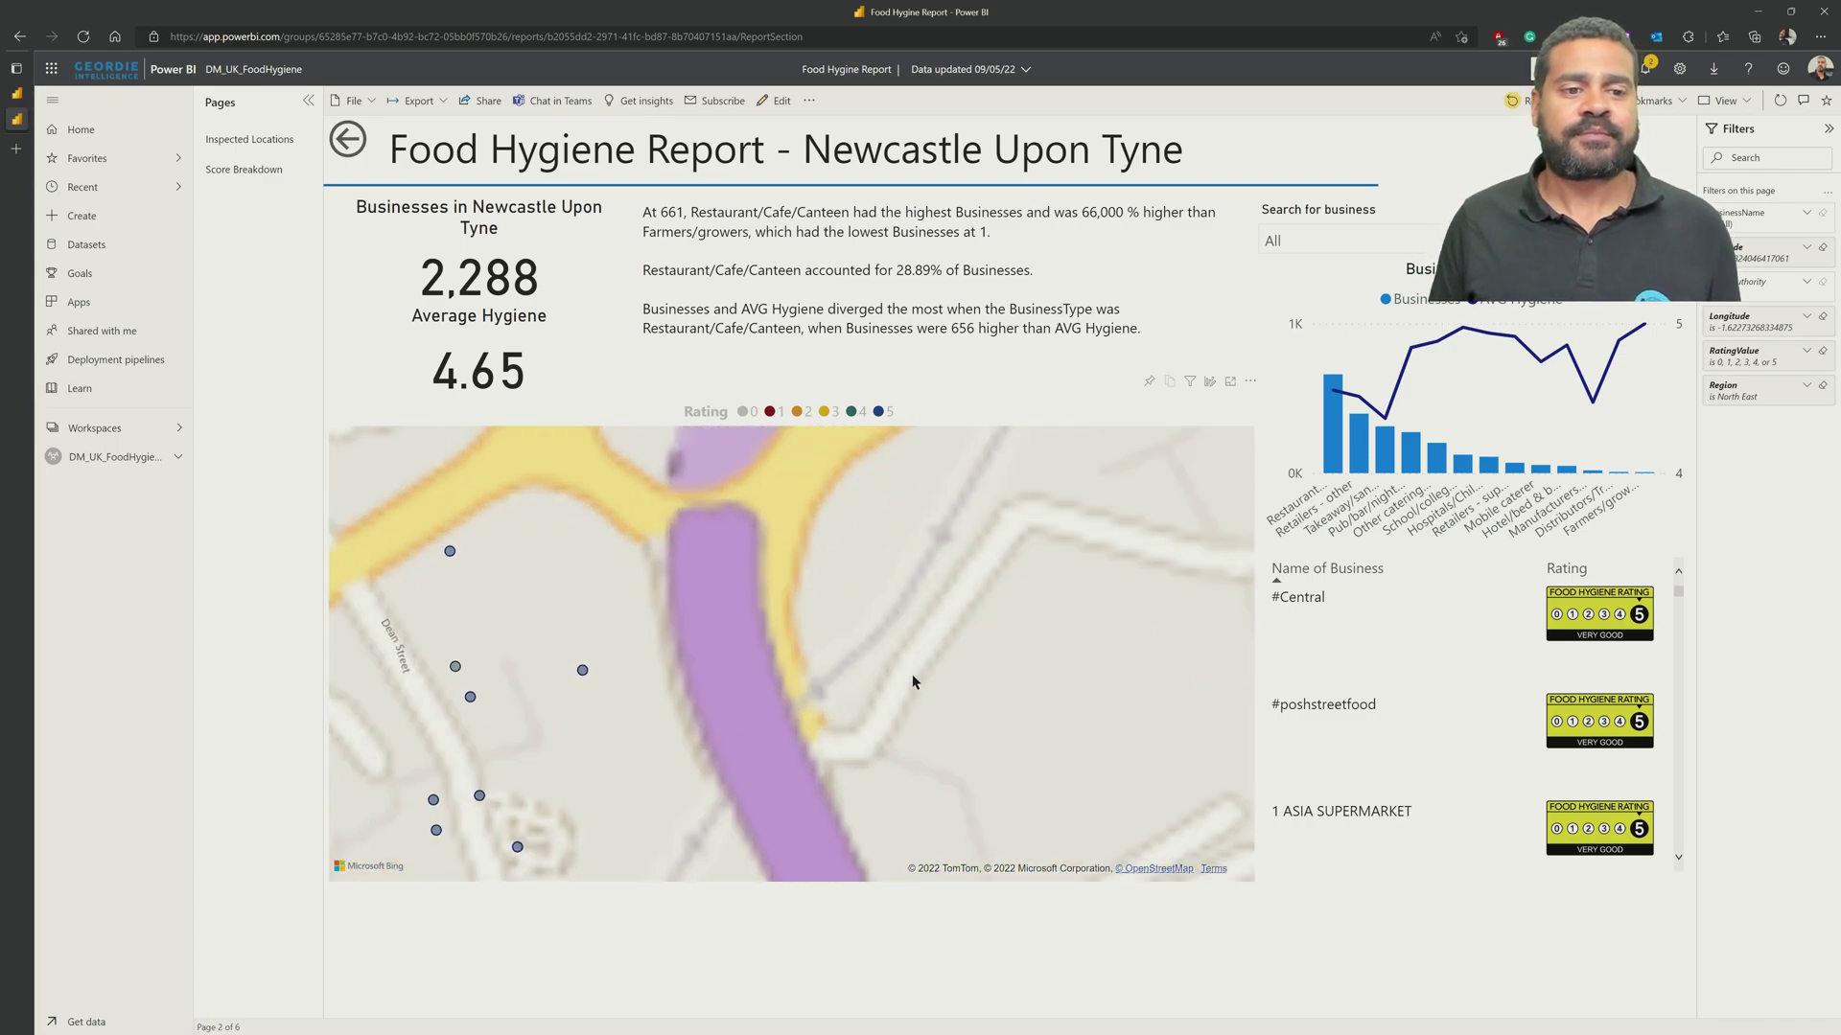
scroll(876, 654, down, 5)
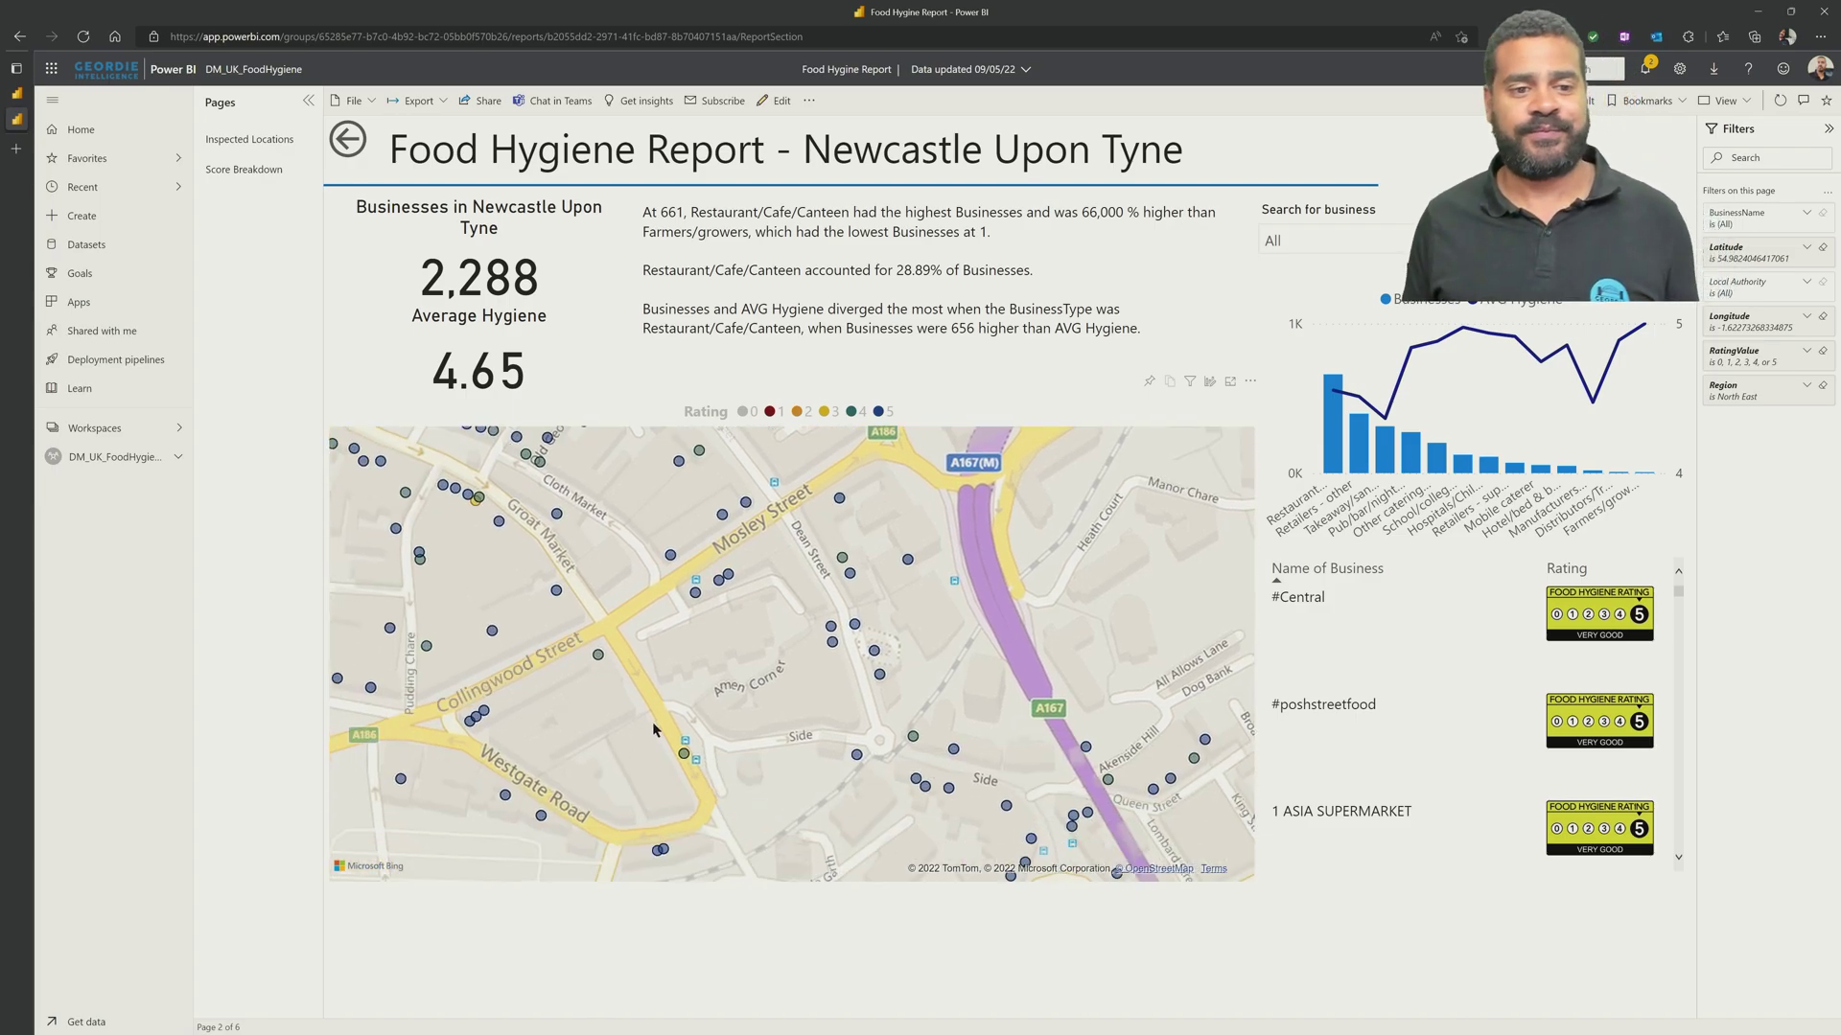
drag(650, 731, 763, 600)
drag(779, 766, 808, 694)
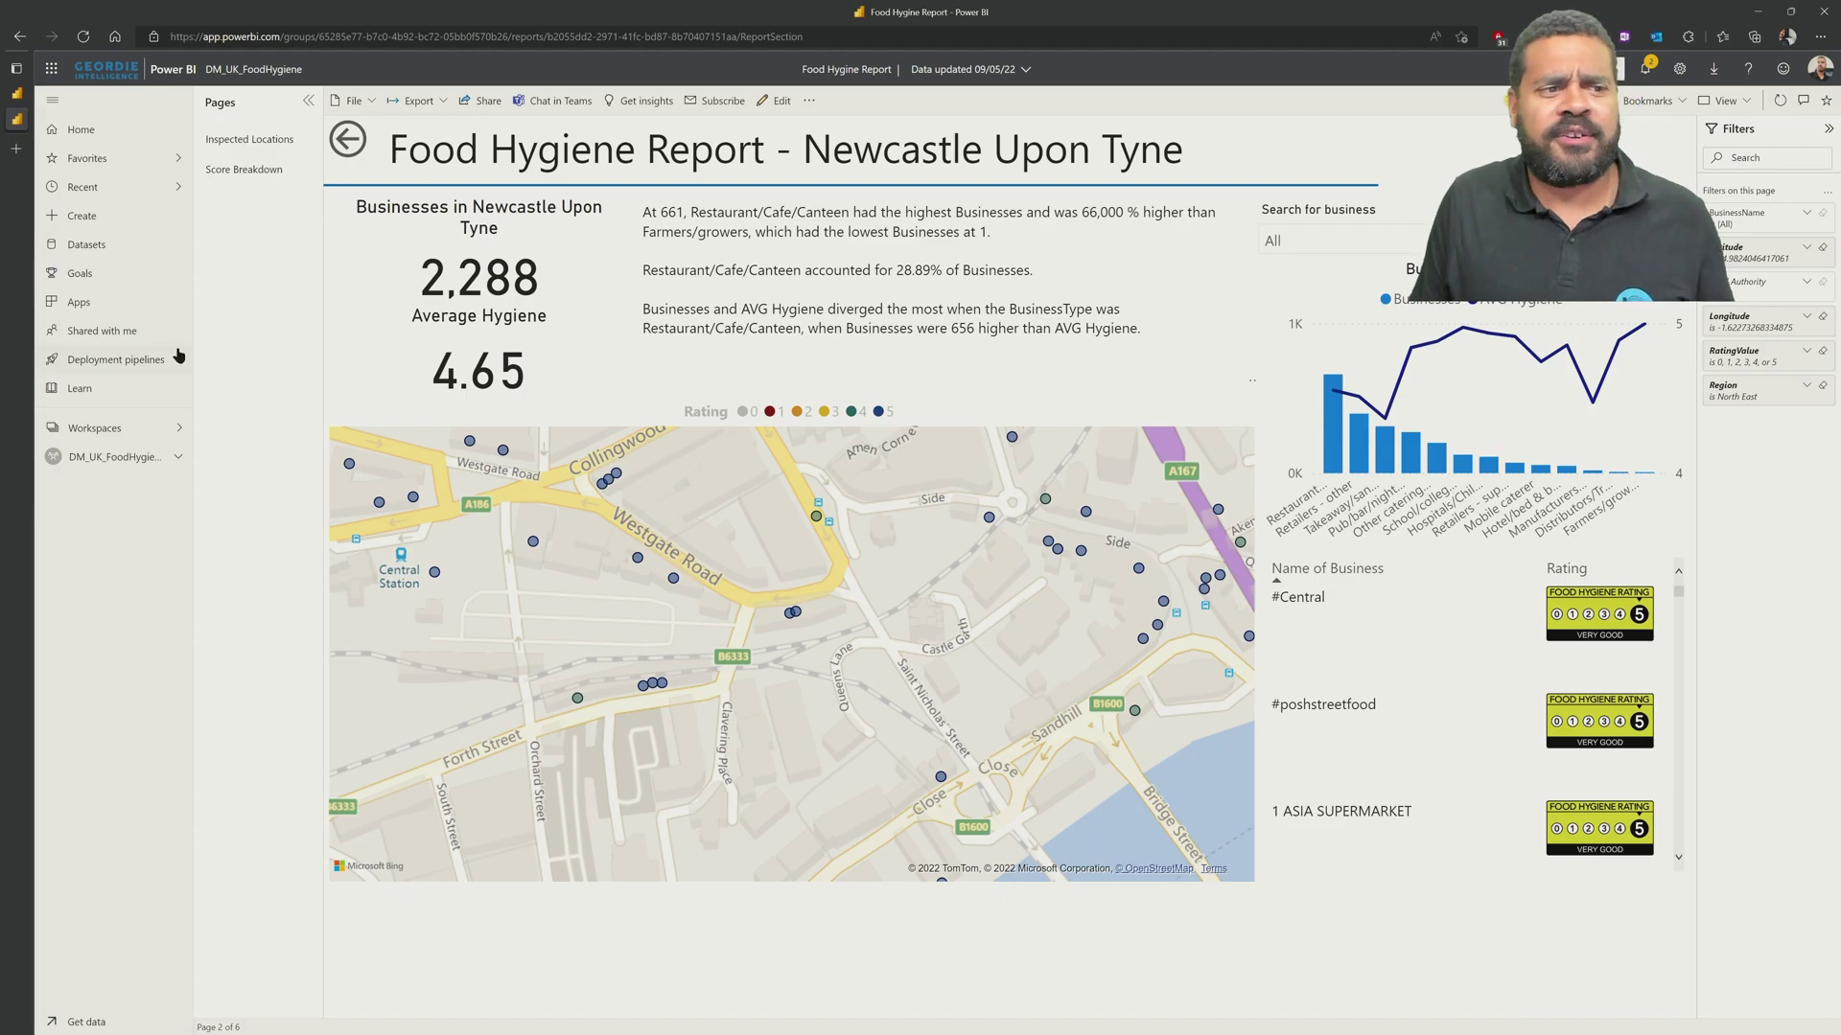
- Open the Hygiene over time report in a new browser tab from the dataset details and review its average hygiene by year
click(17, 93)
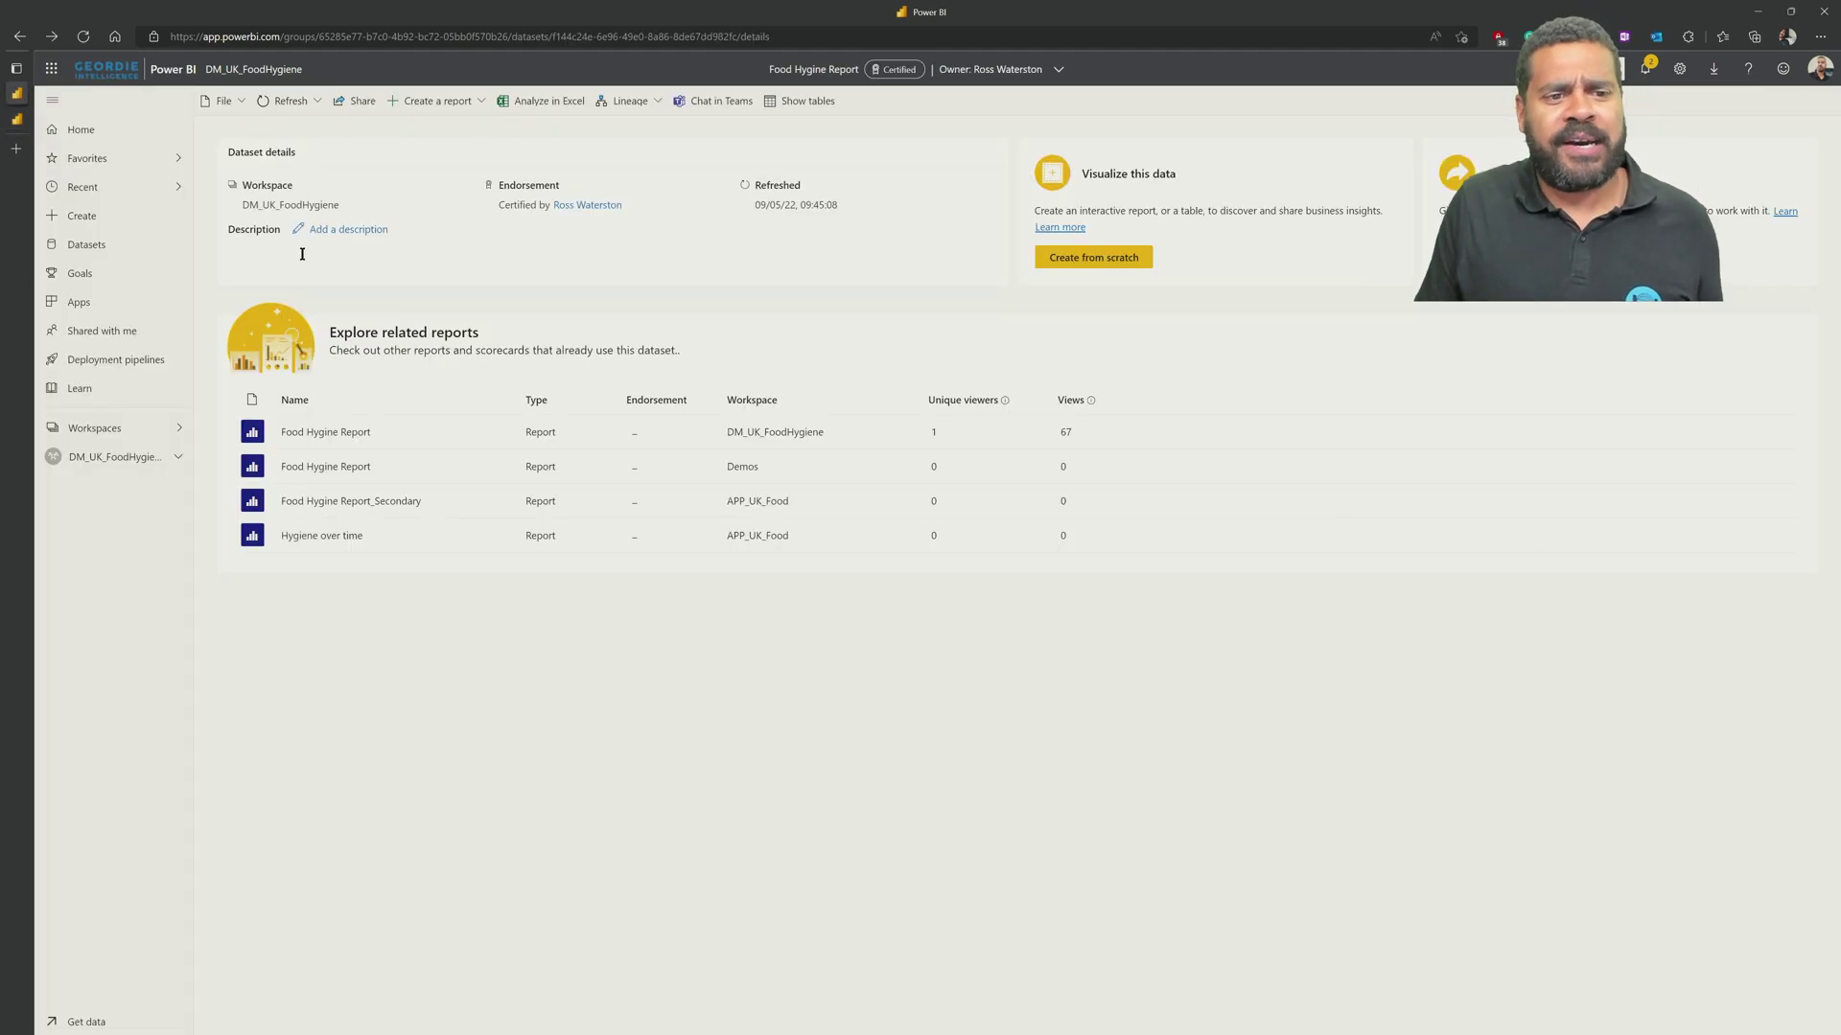
right_click(322, 535)
click(362, 546)
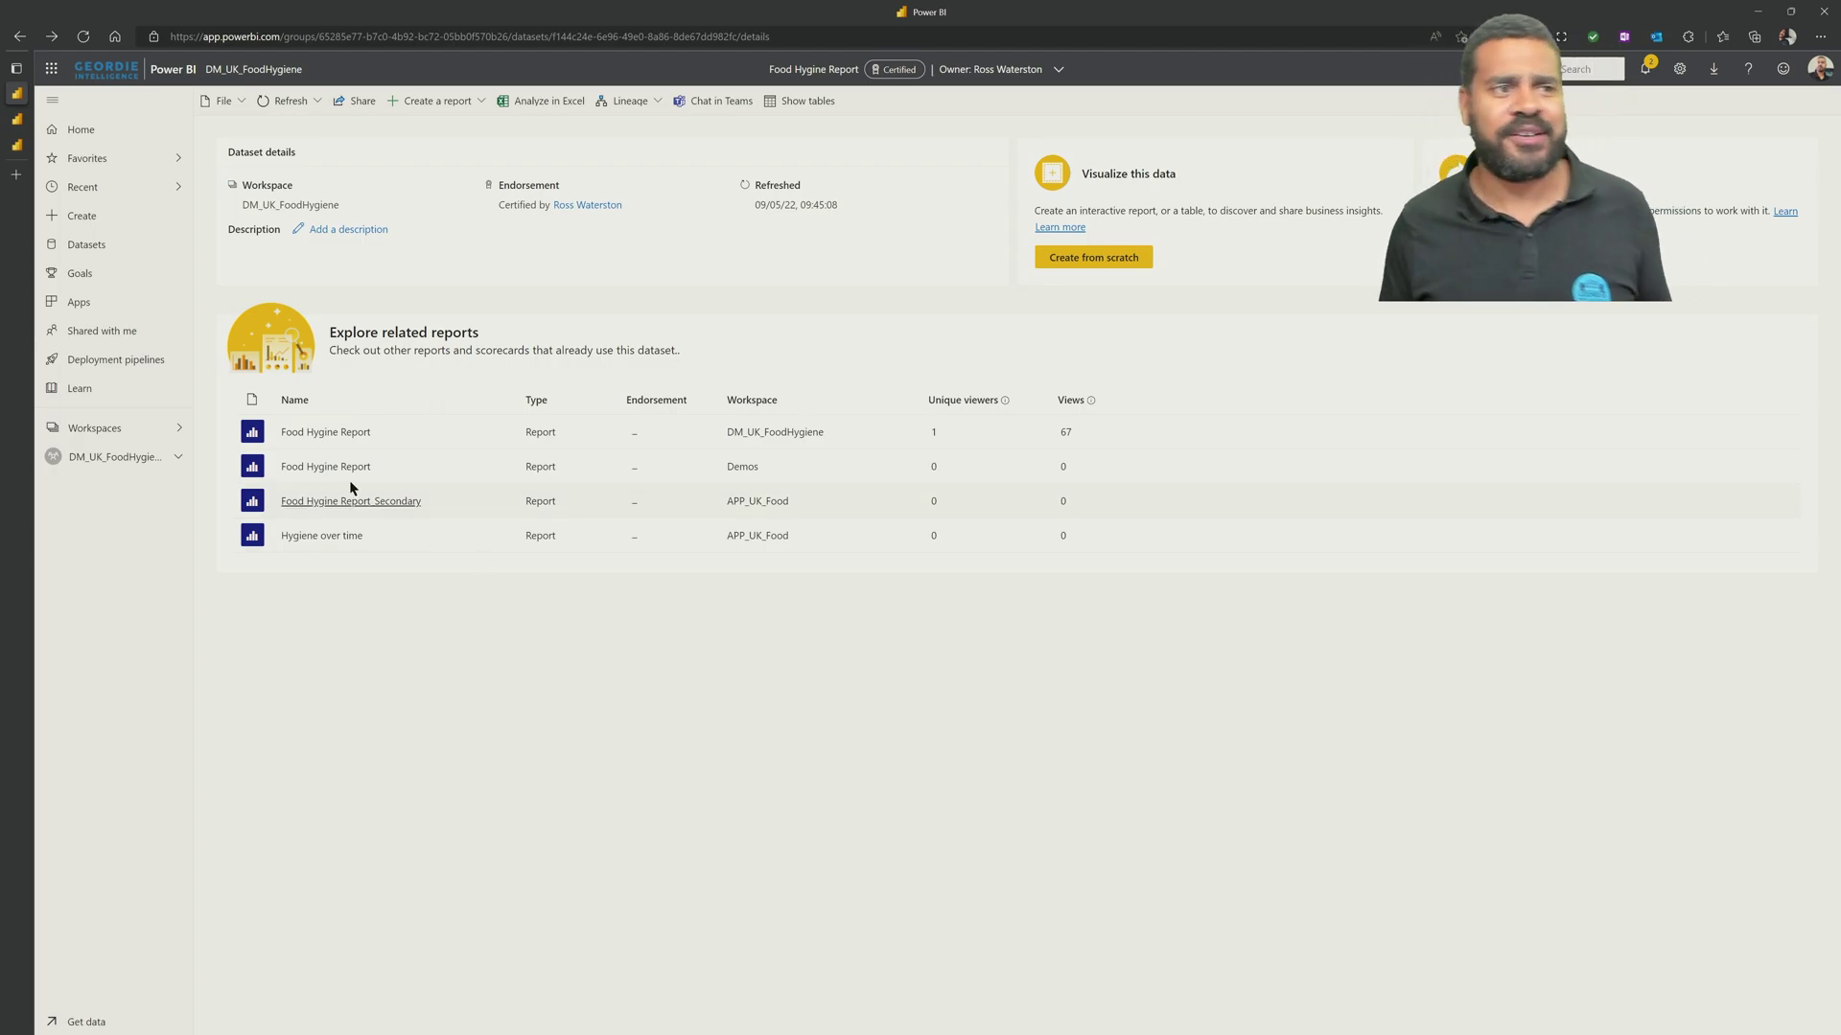
click(28, 145)
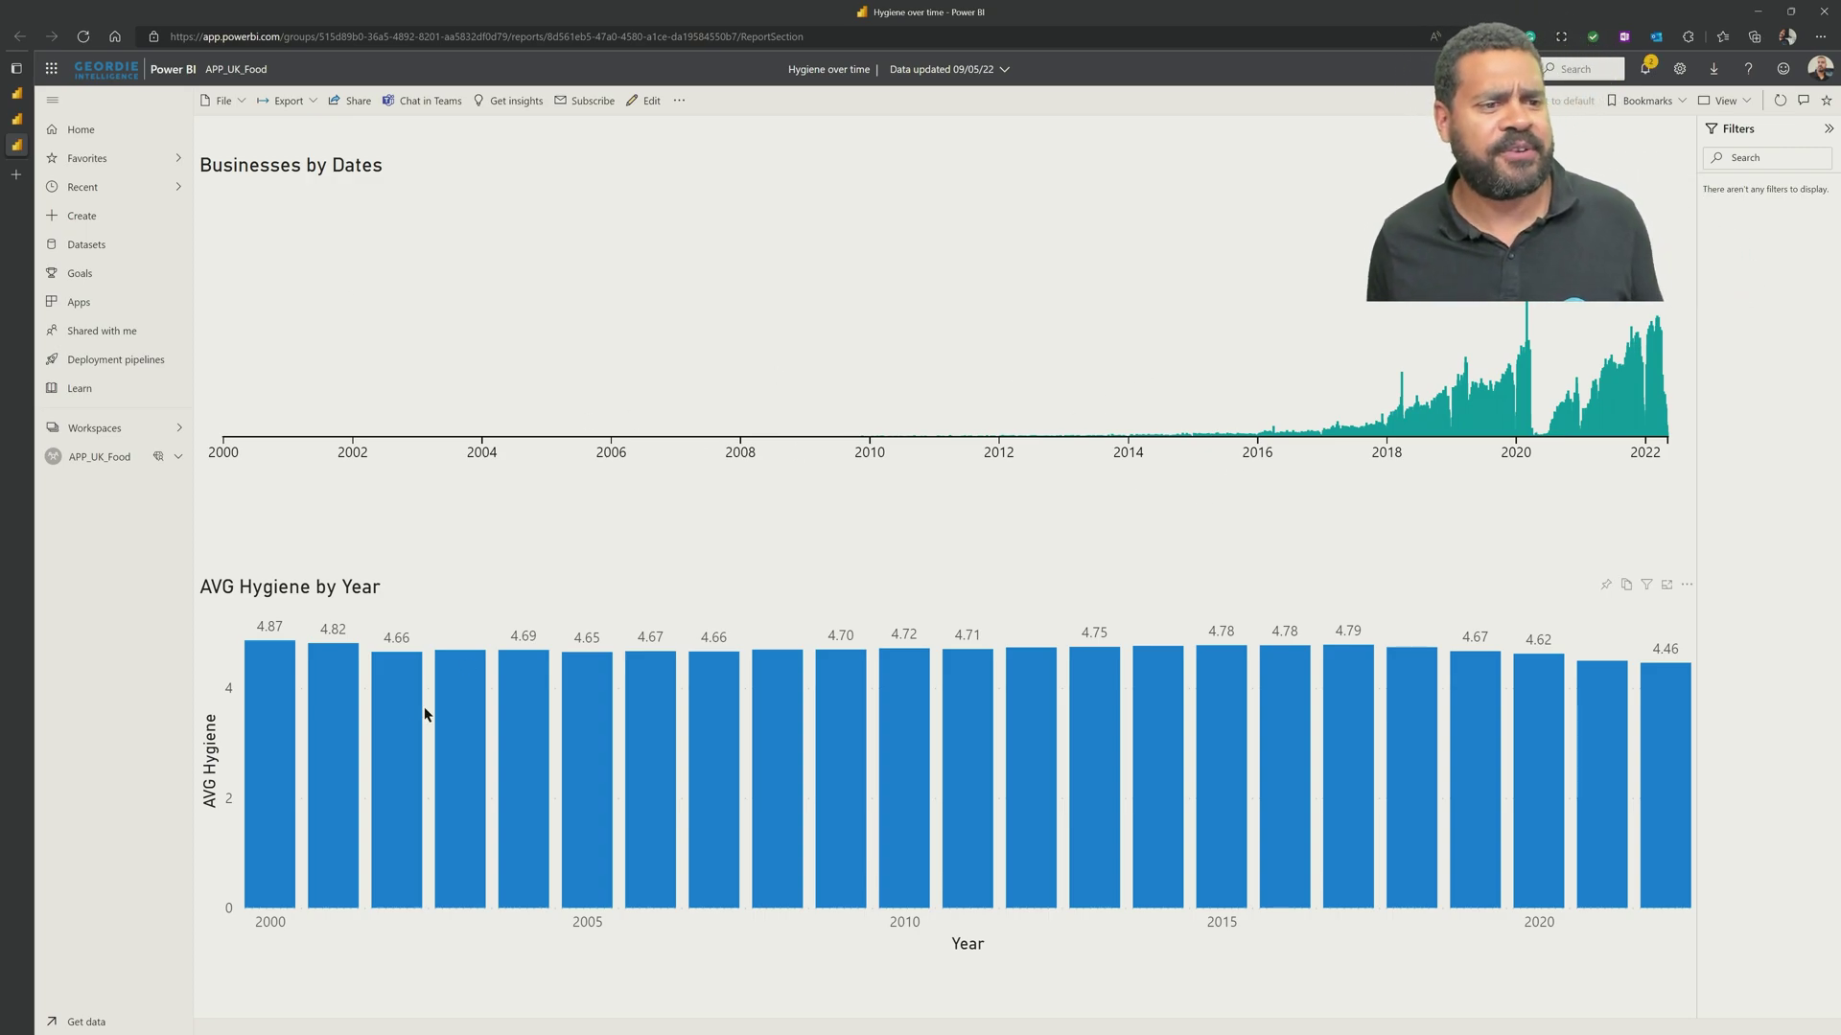
mouse_move(278, 858)
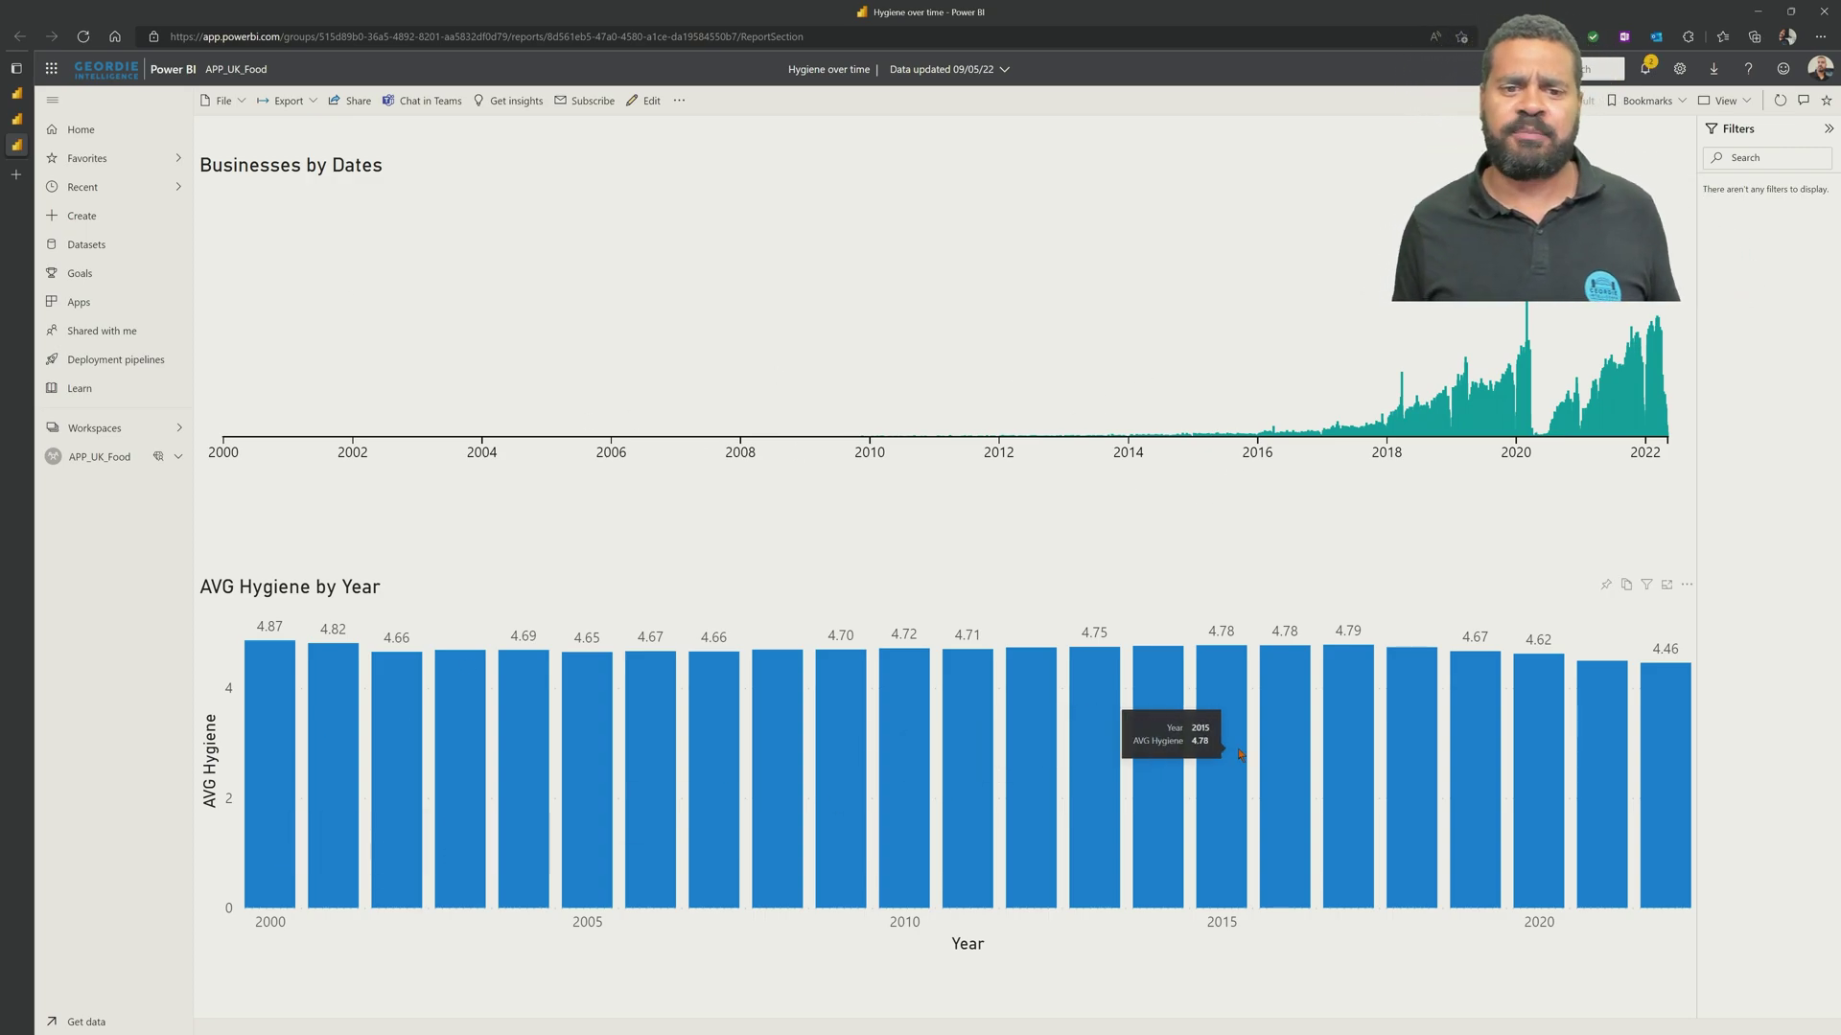
mouse_move(1421, 755)
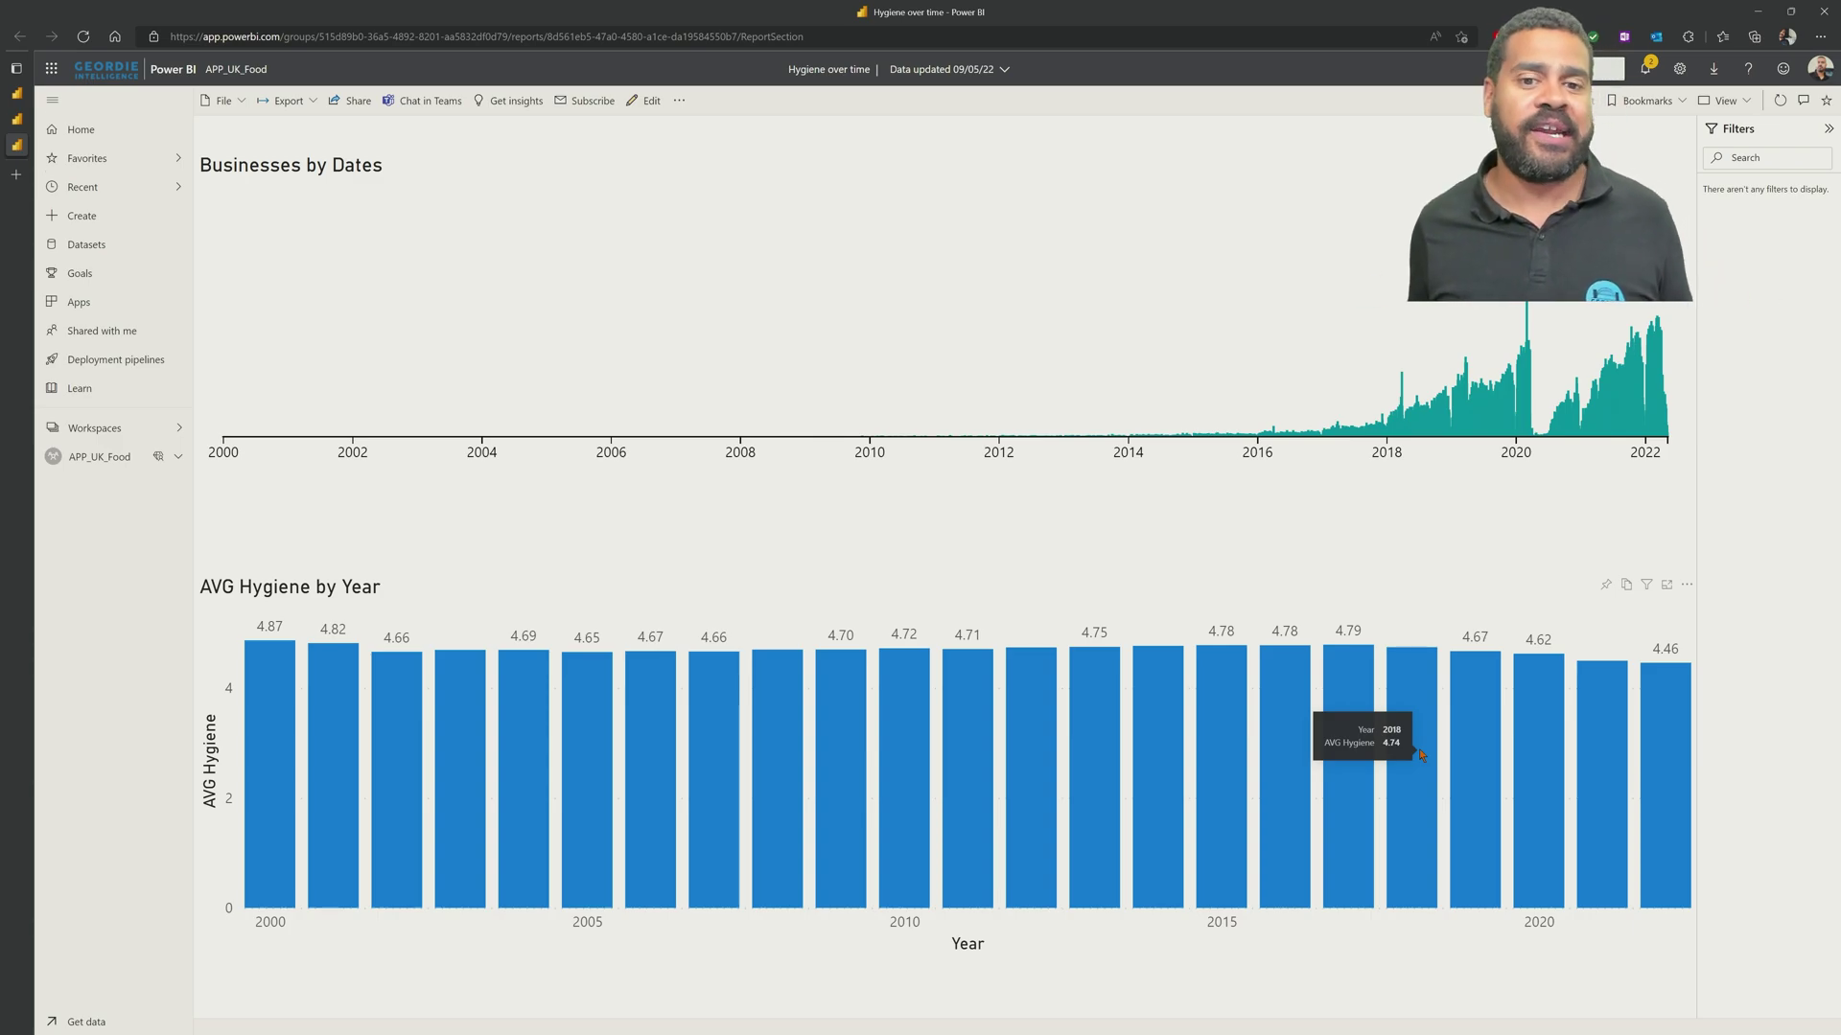
mouse_move(451, 740)
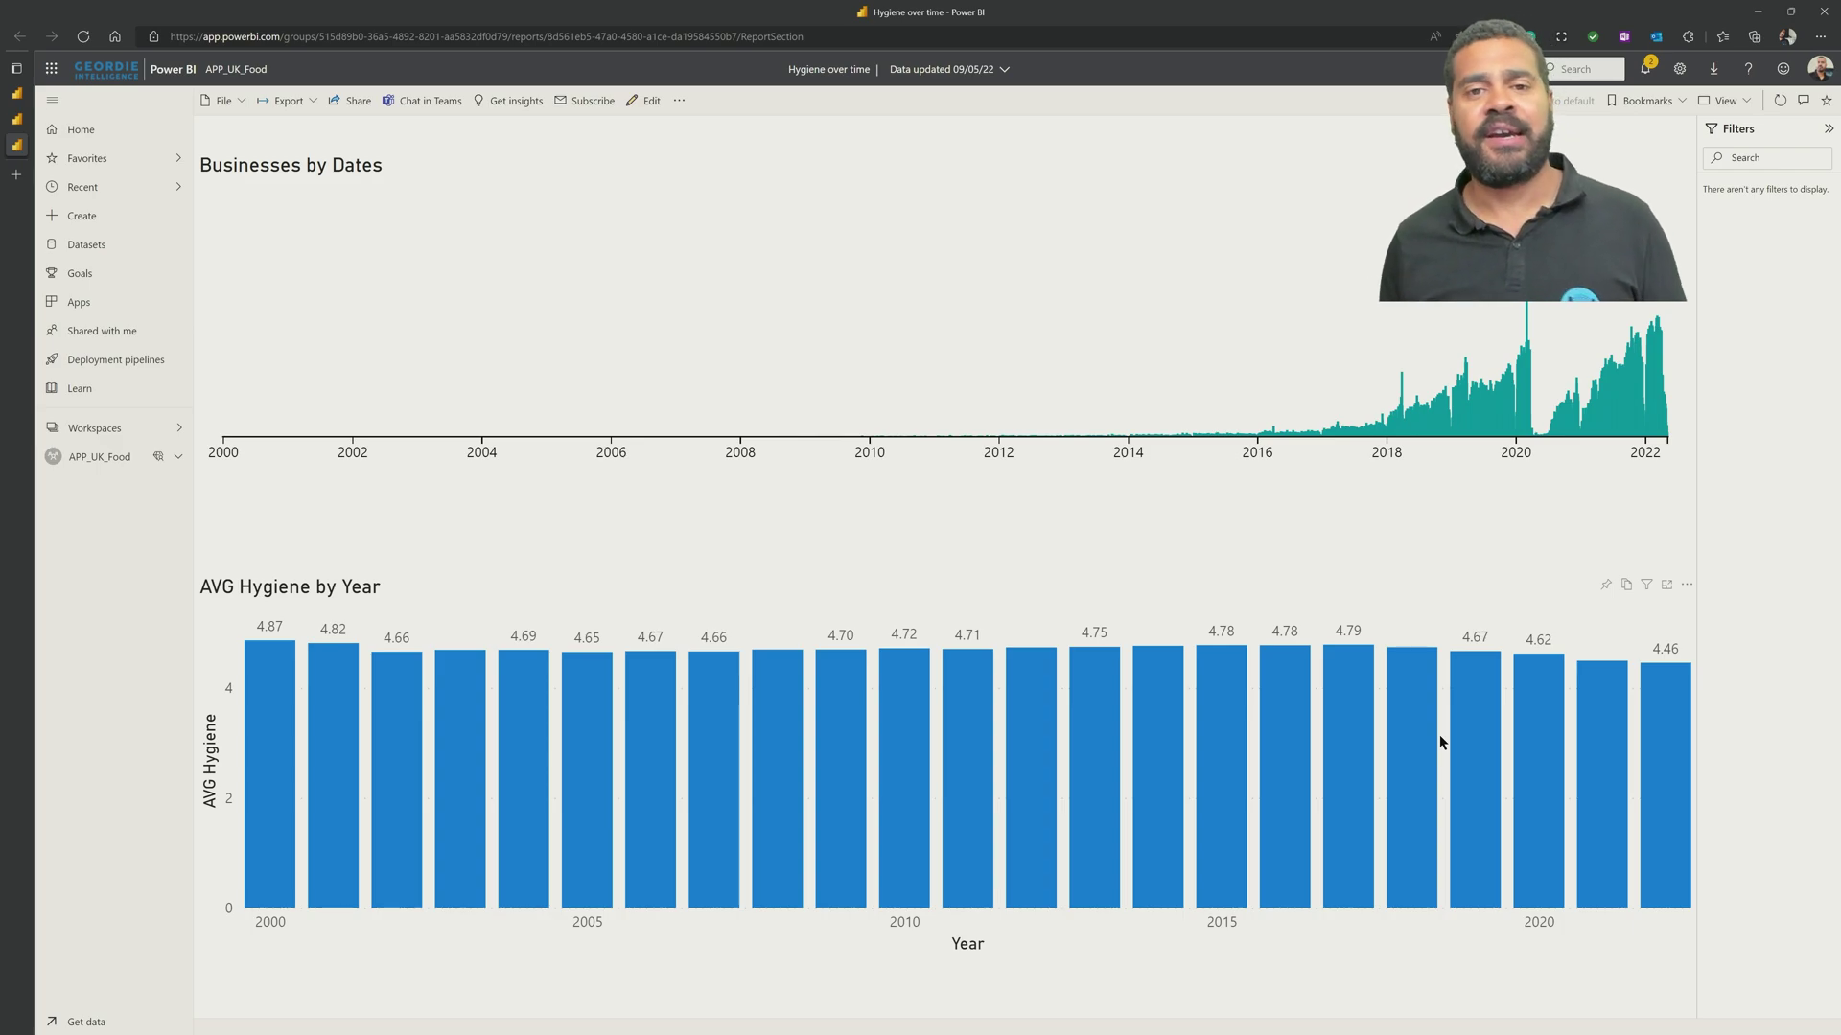
mouse_move(1387, 787)
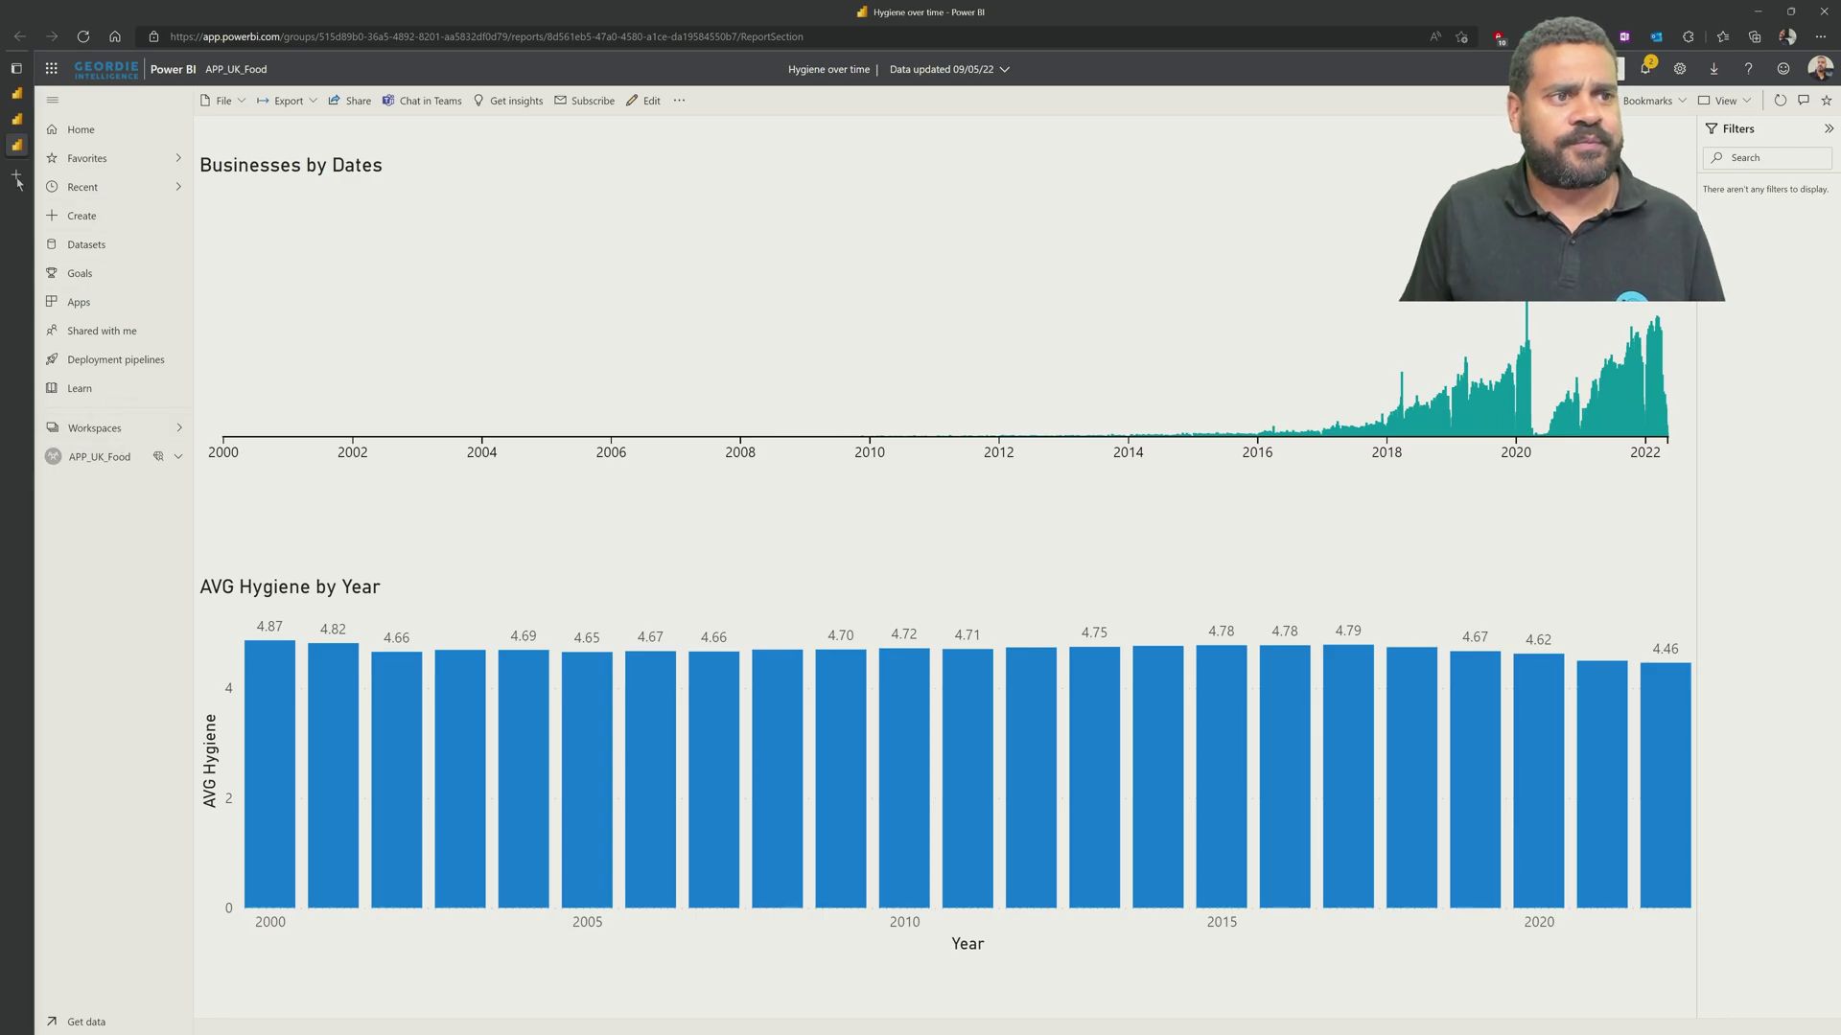
- Return to the dataset details, open Food Hygine Report_Secondary, and check the RatingValue choices for its key influencers analysis
click(26, 92)
click(20, 93)
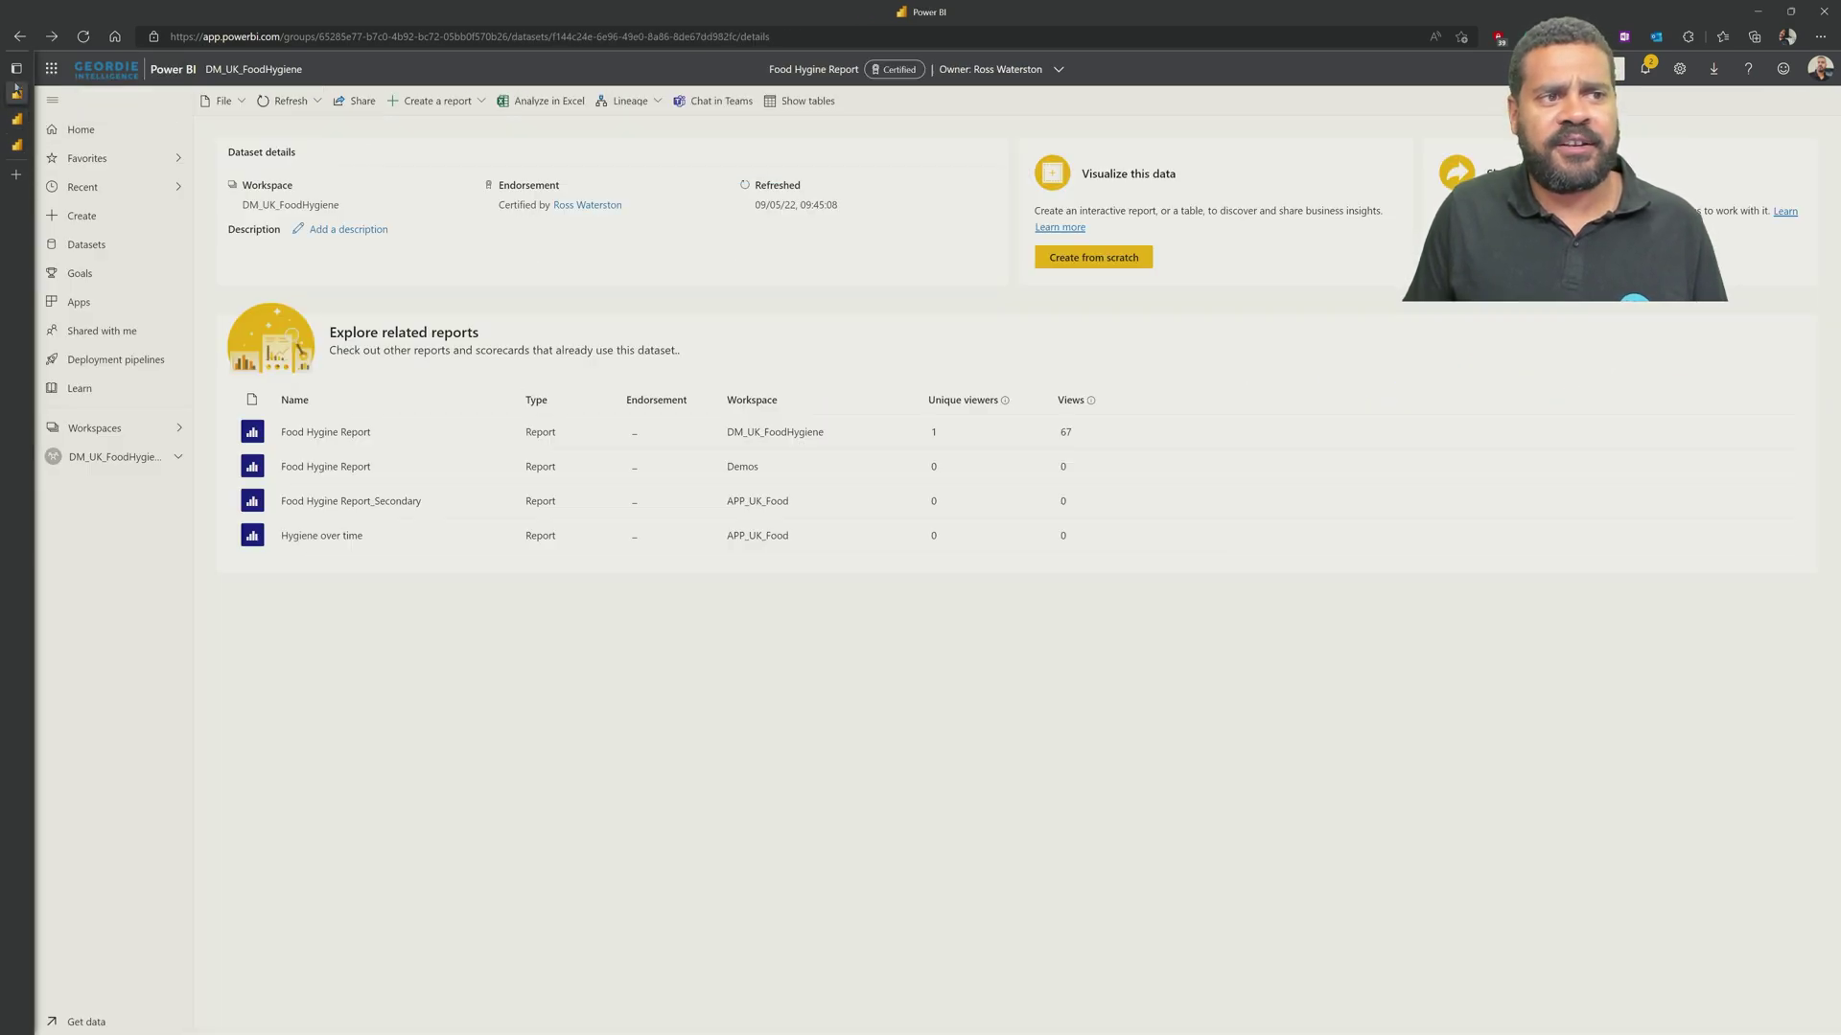
click(341, 503)
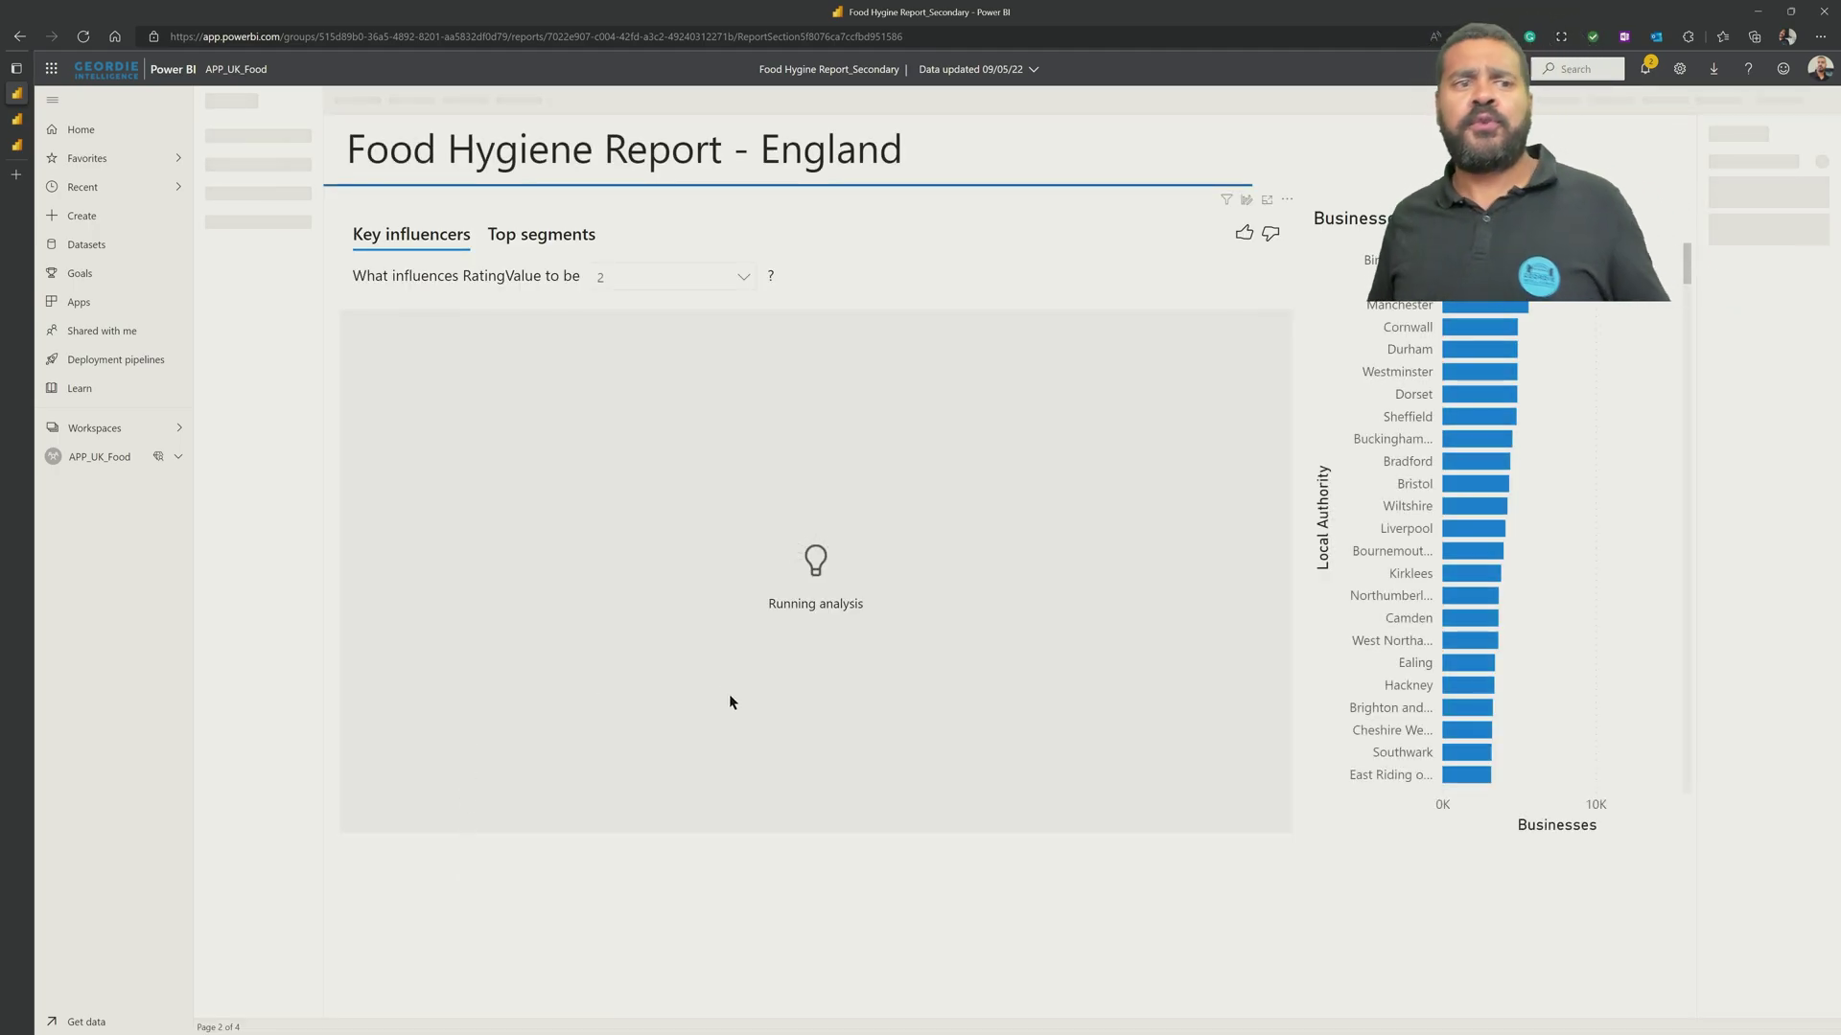
click(698, 280)
click(717, 280)
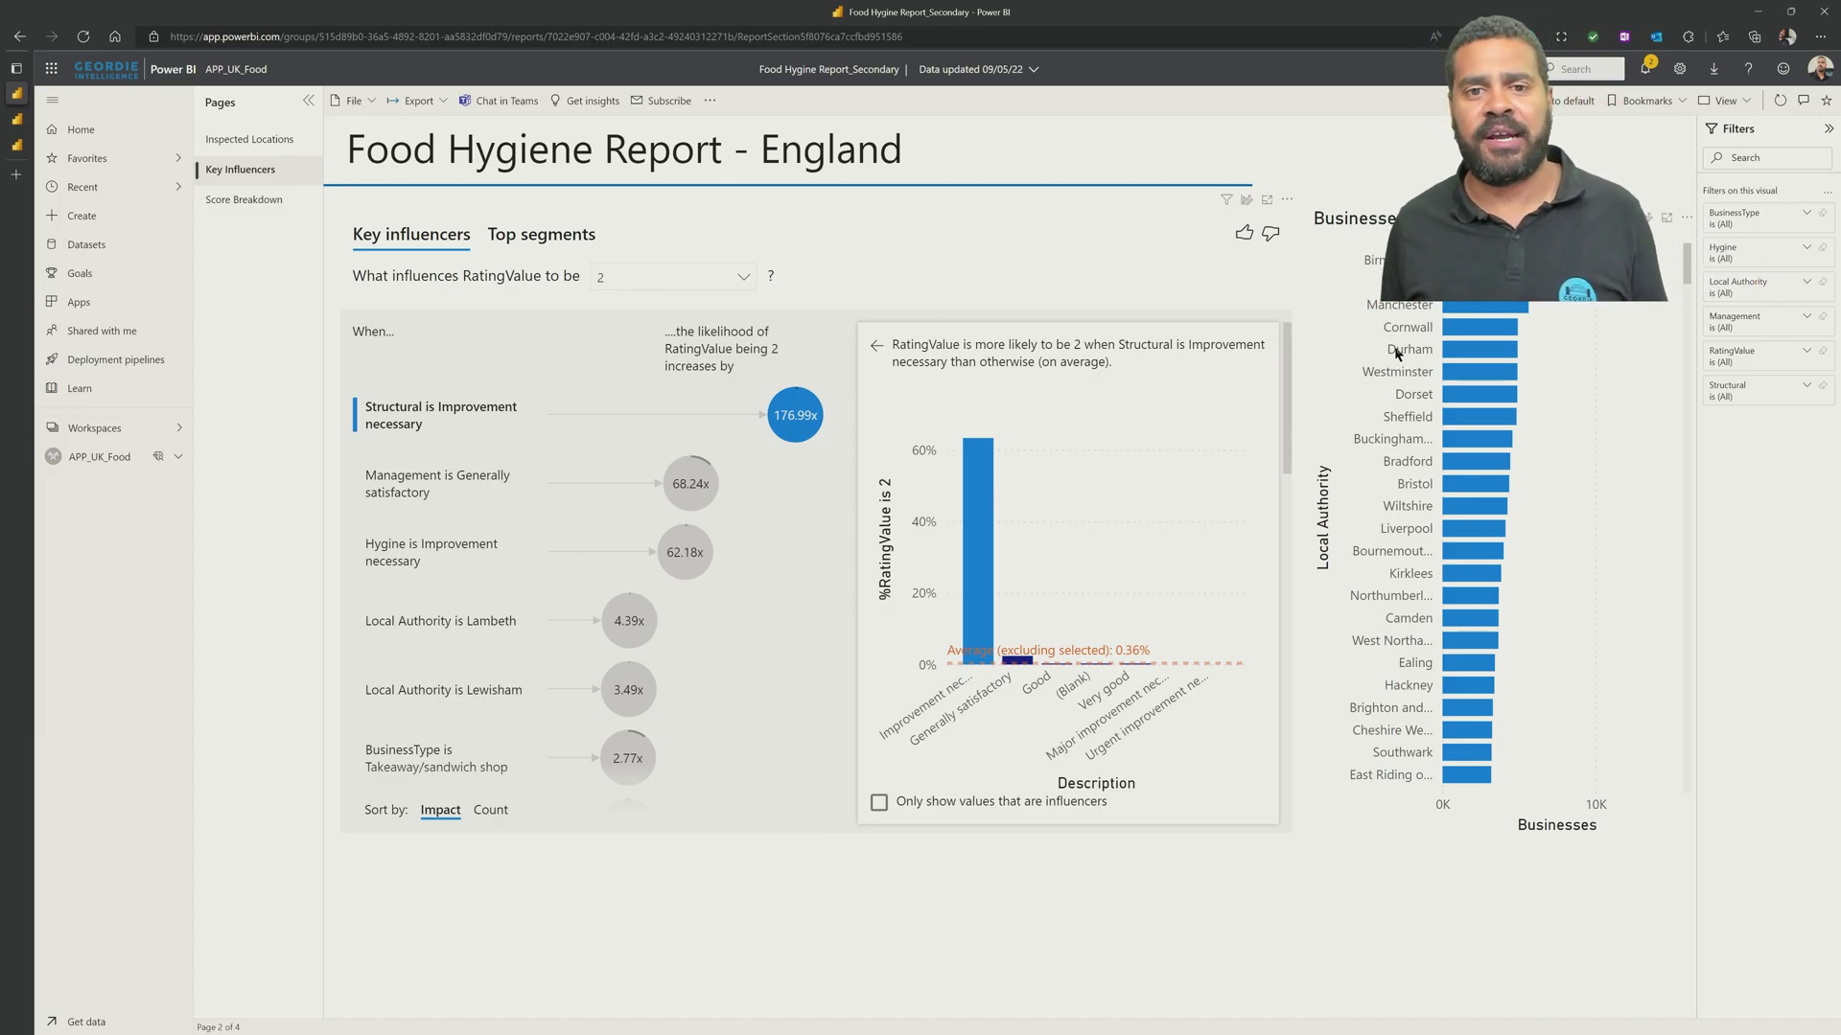
- Filter the key influencers analysis to the Durham local authority and set the analysed RatingValue to 5
click(1496, 350)
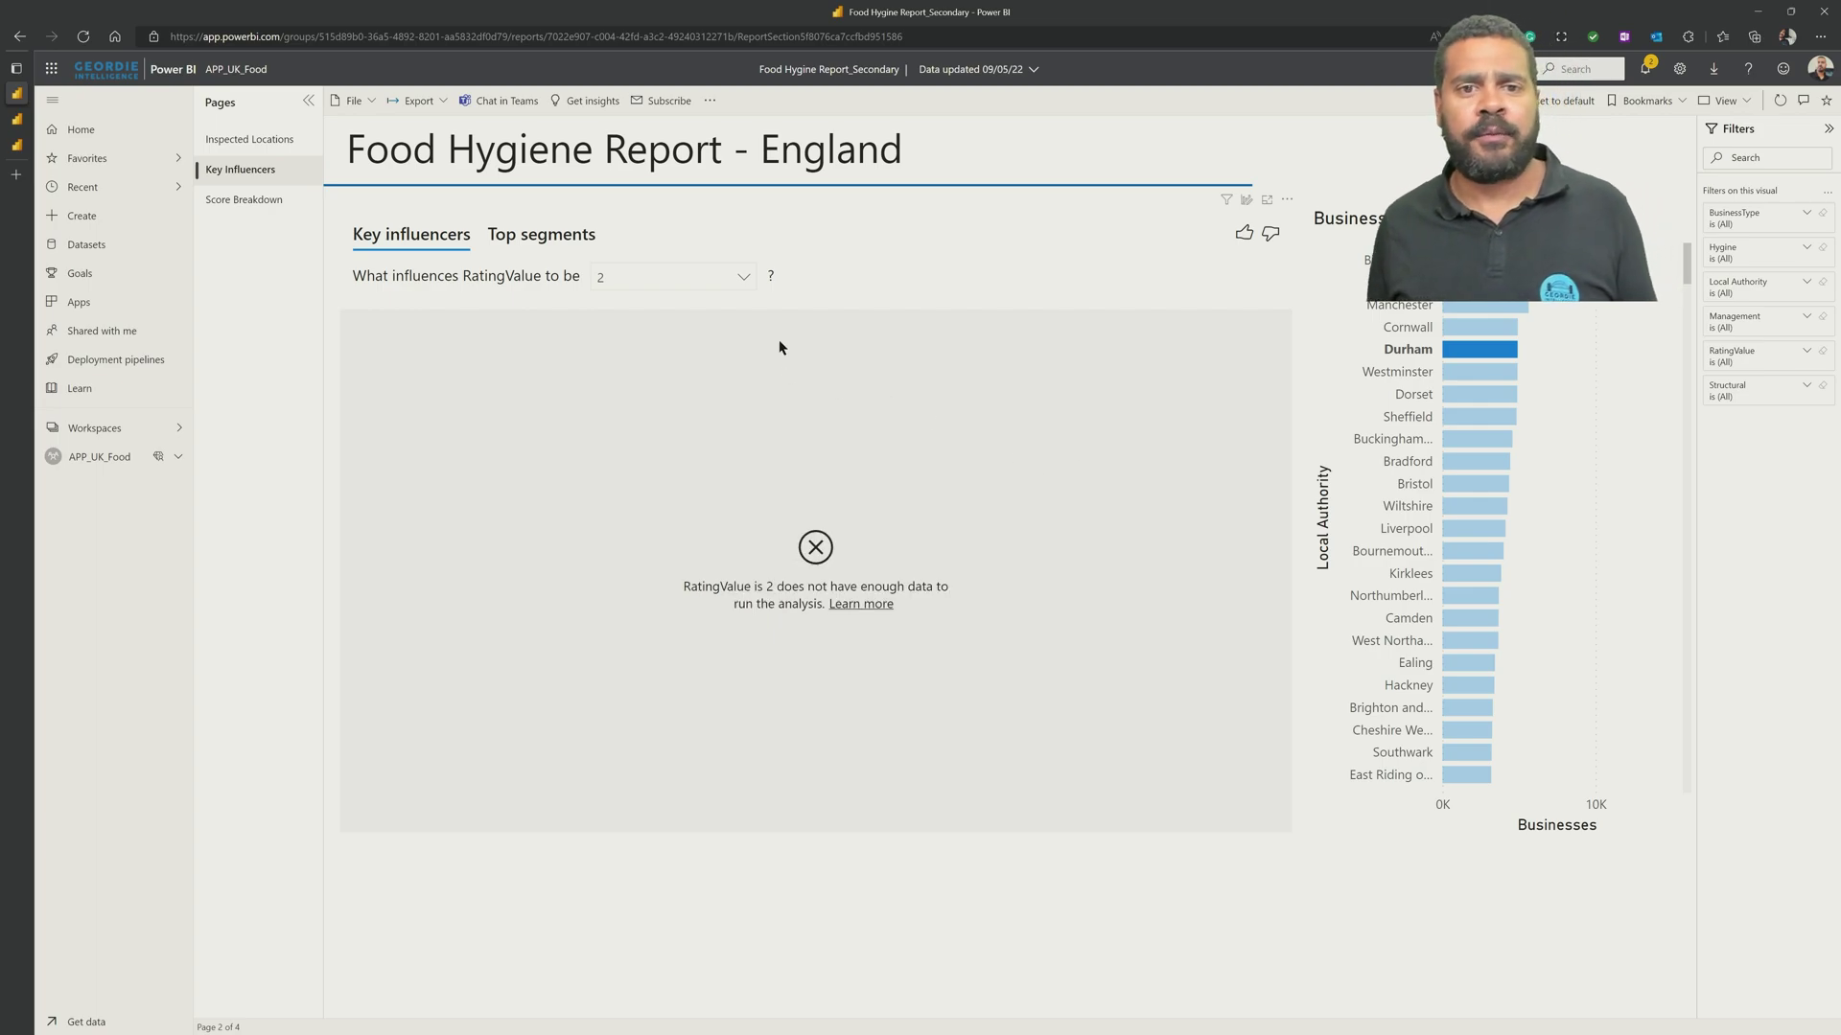
click(688, 276)
click(625, 399)
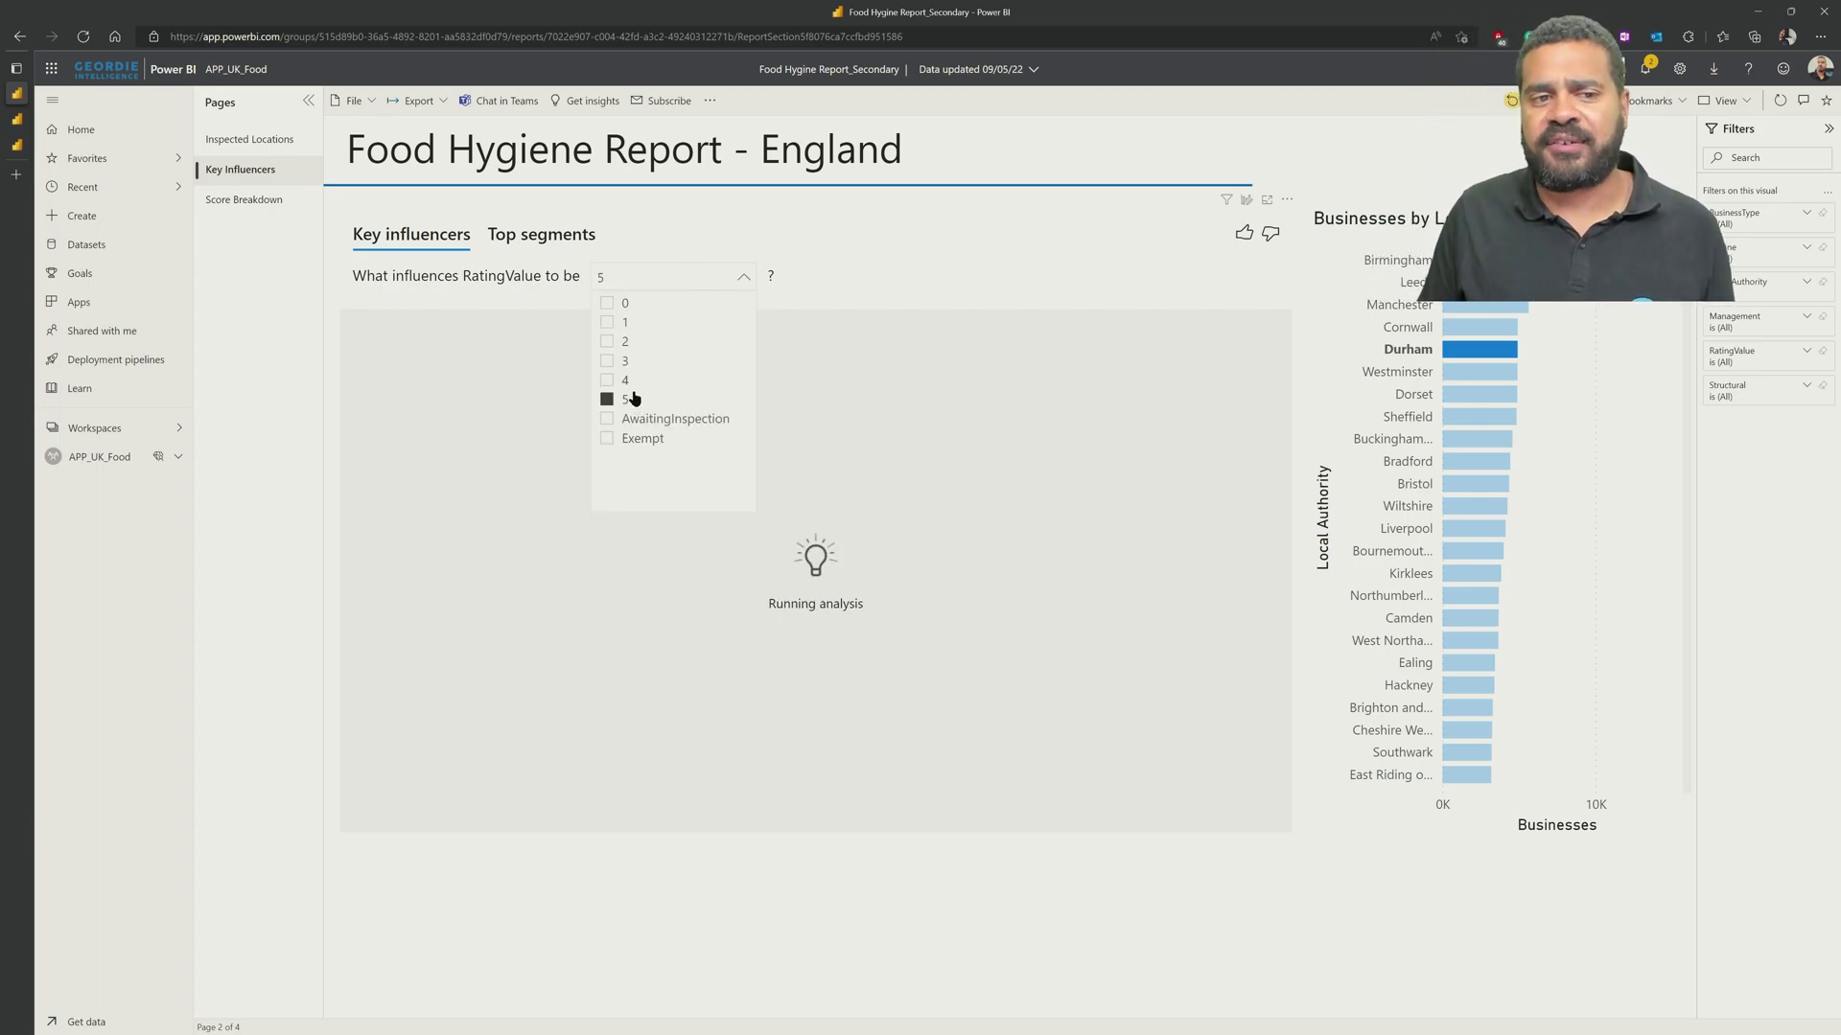
click(922, 226)
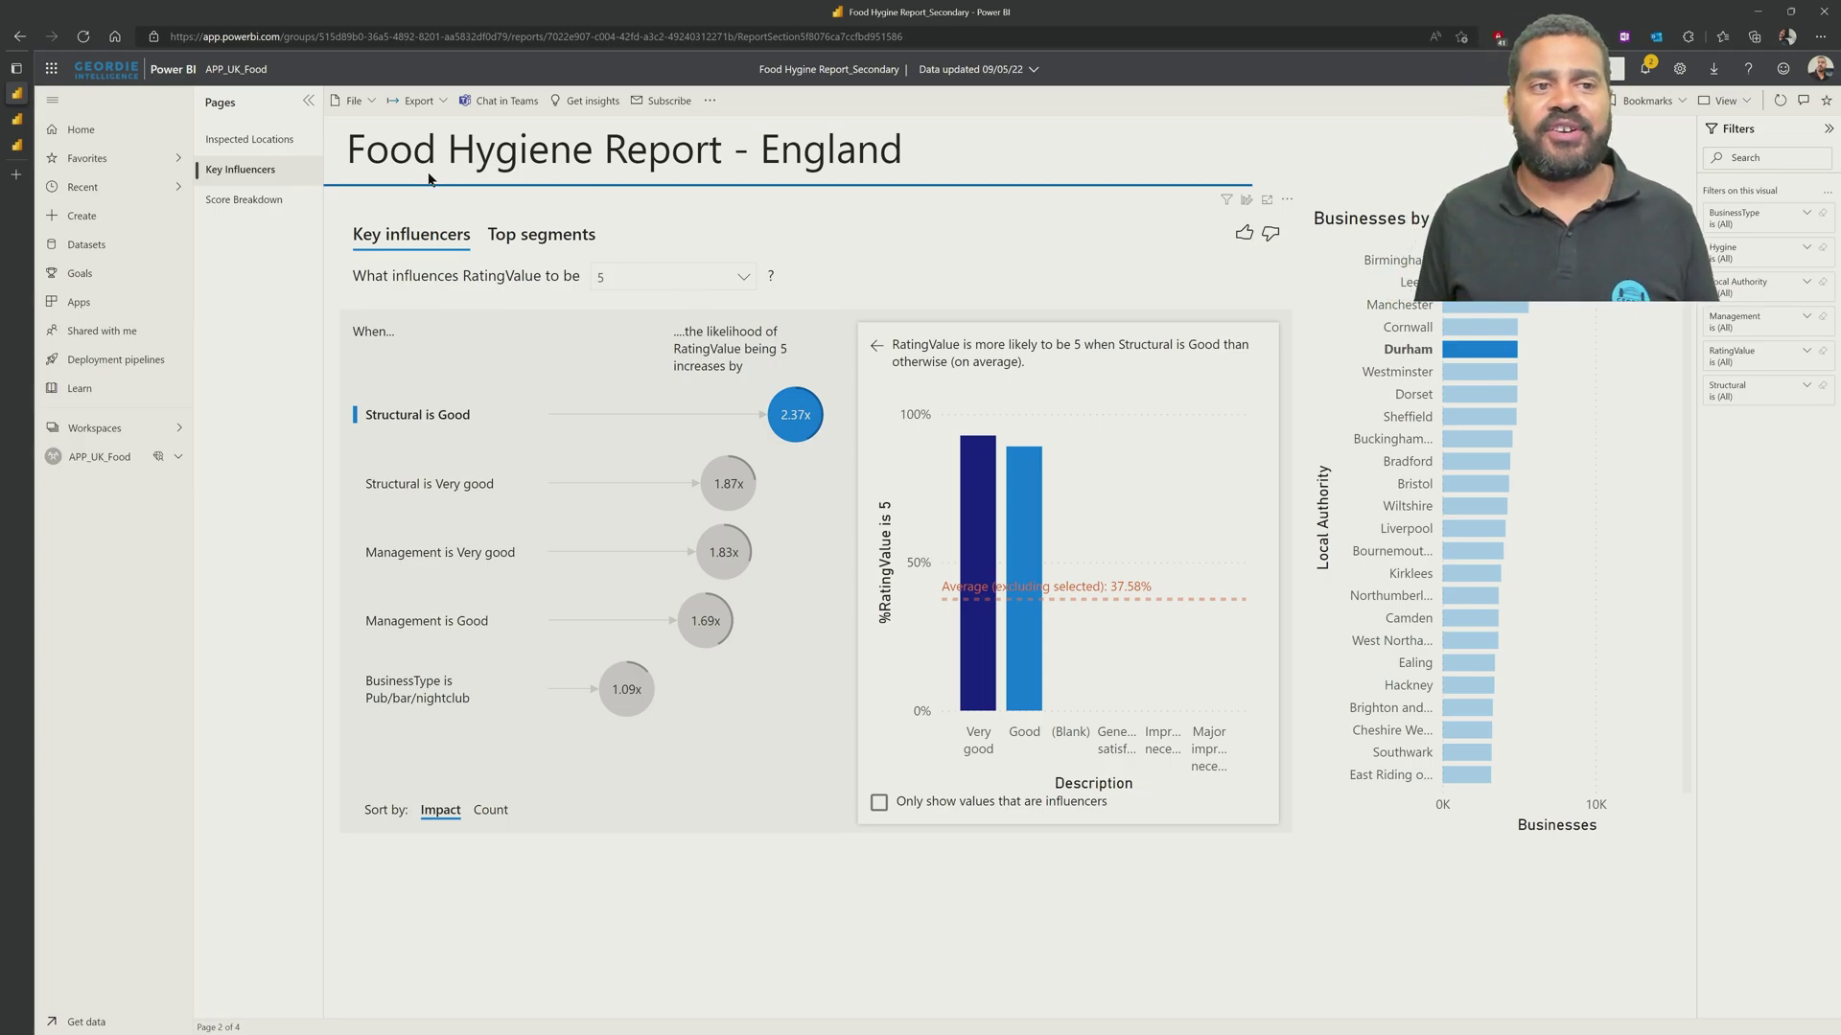
- View the top segments for RatingValue 5 and switch to the report's Inspected Locations page
click(526, 235)
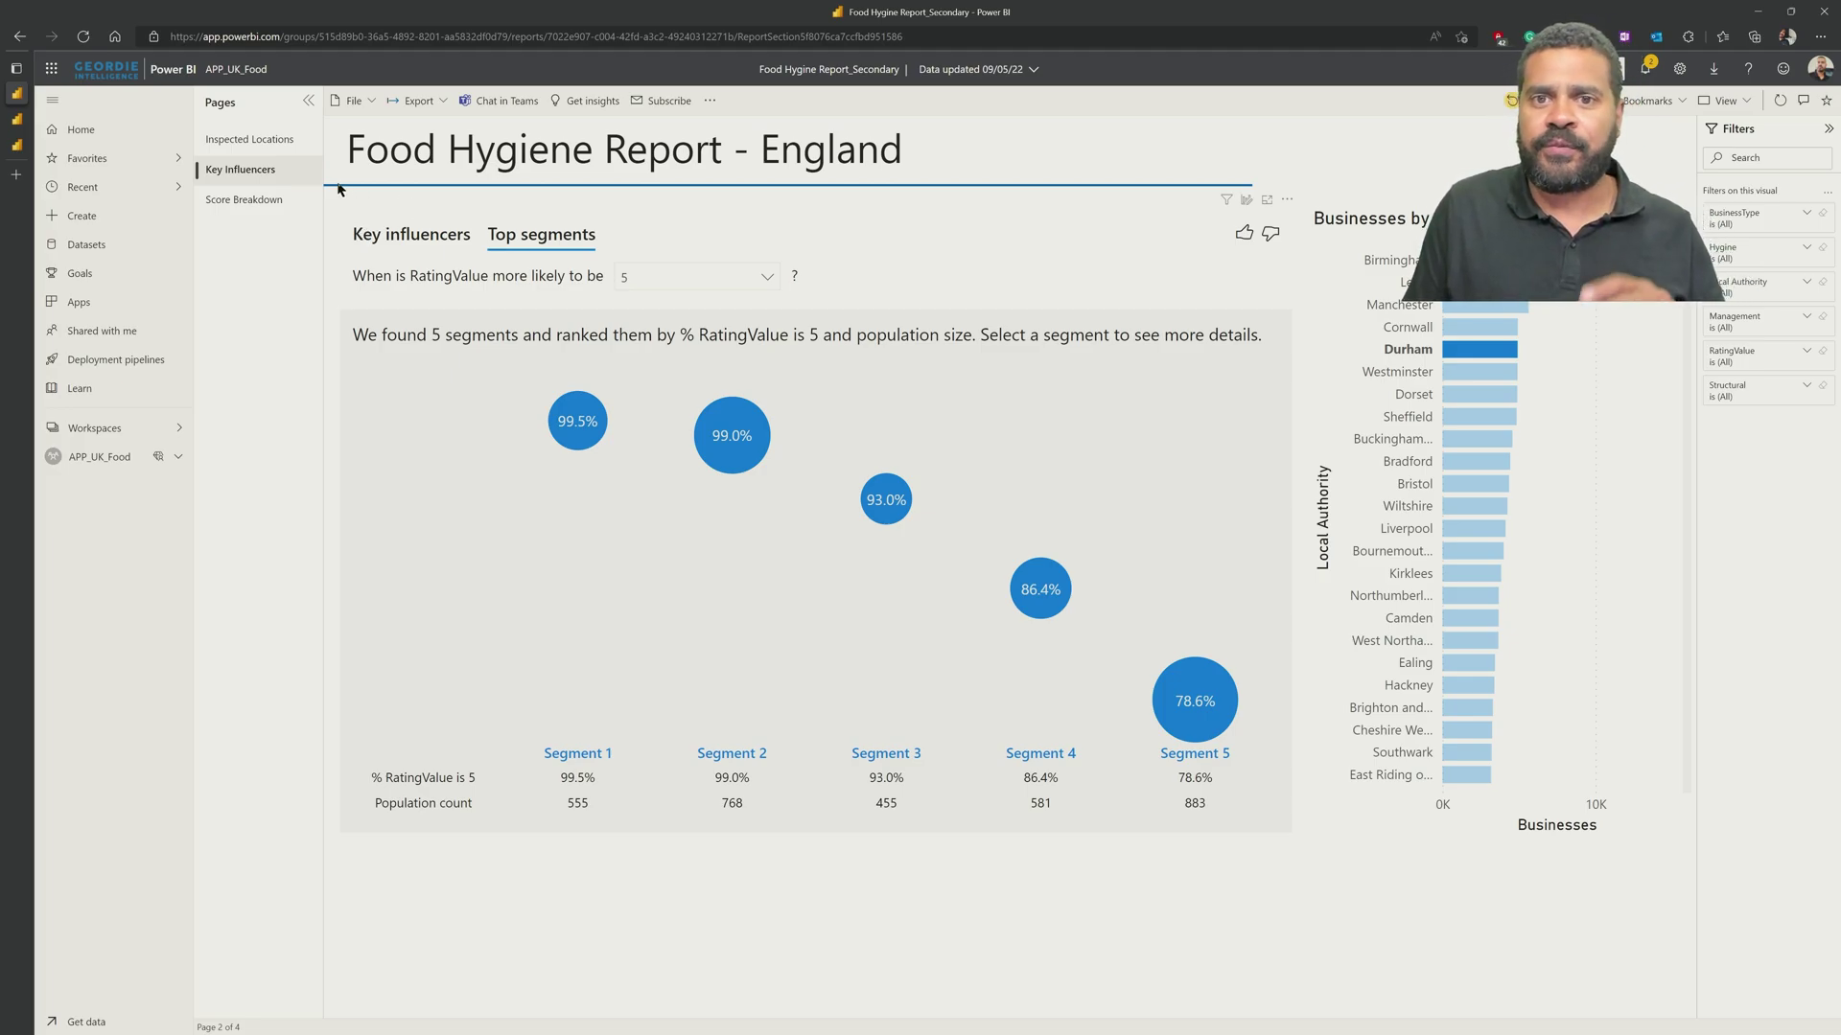
click(280, 139)
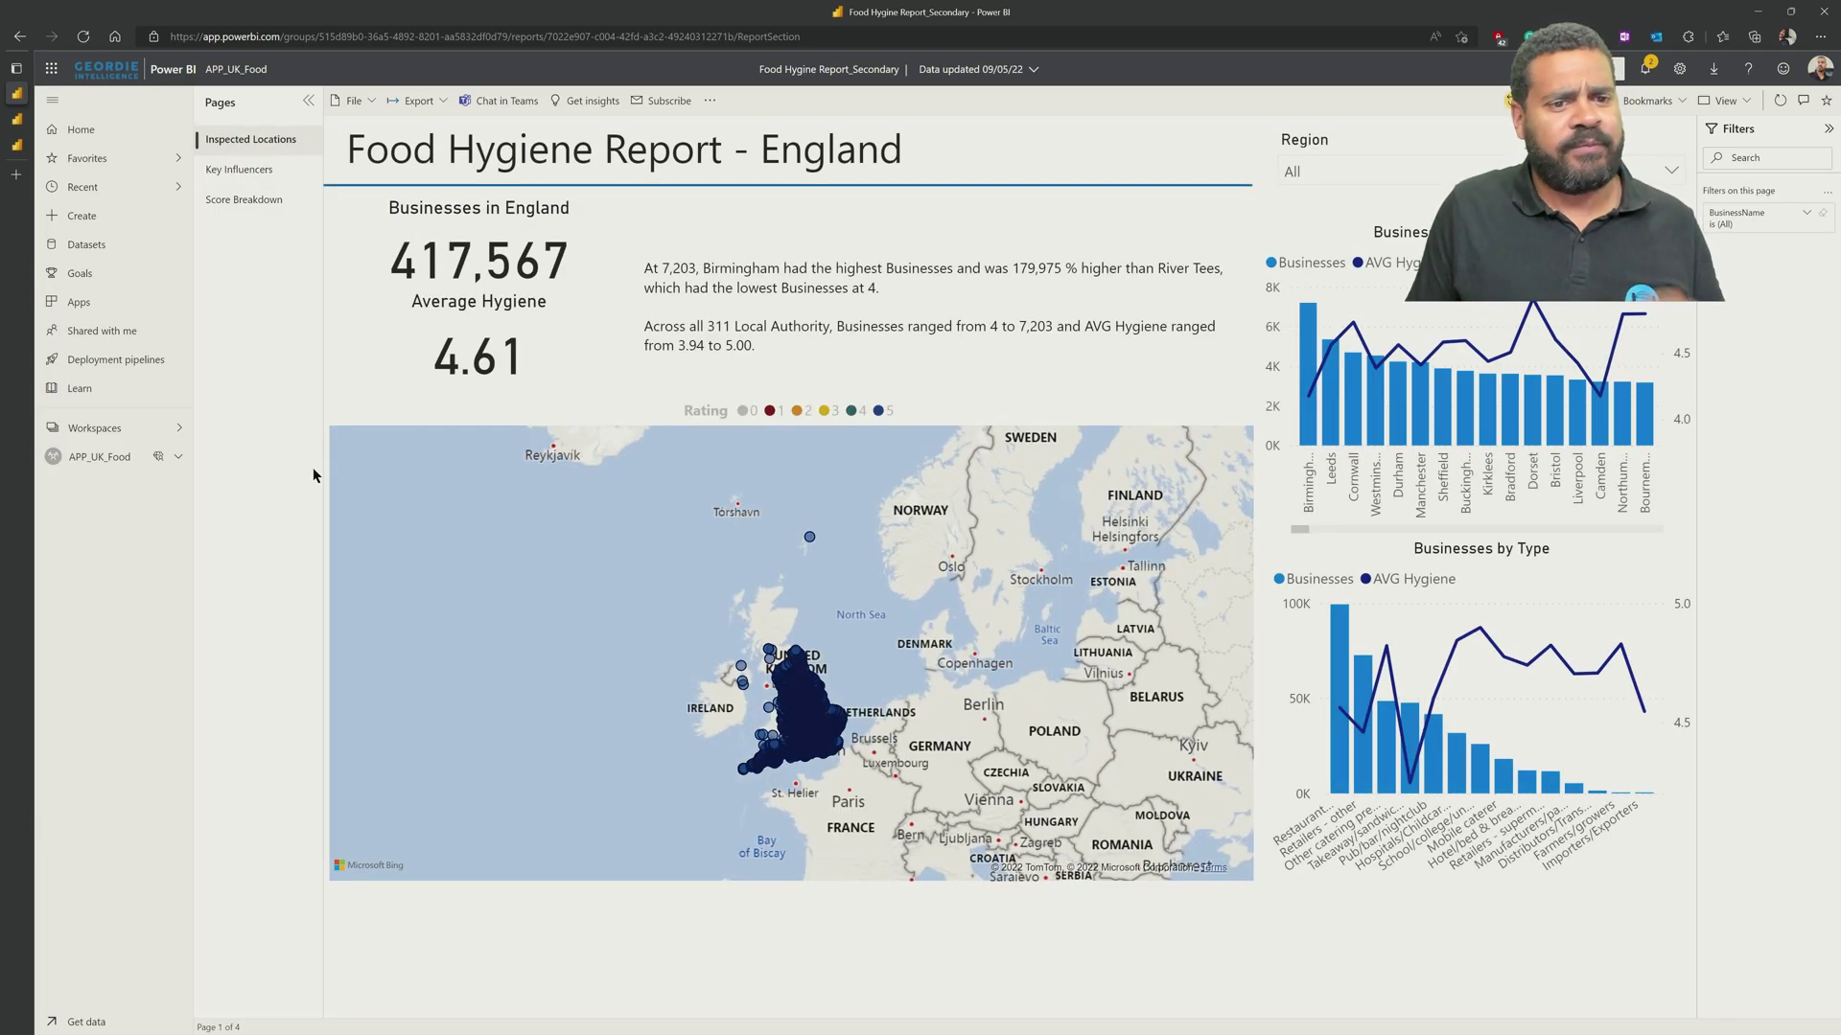